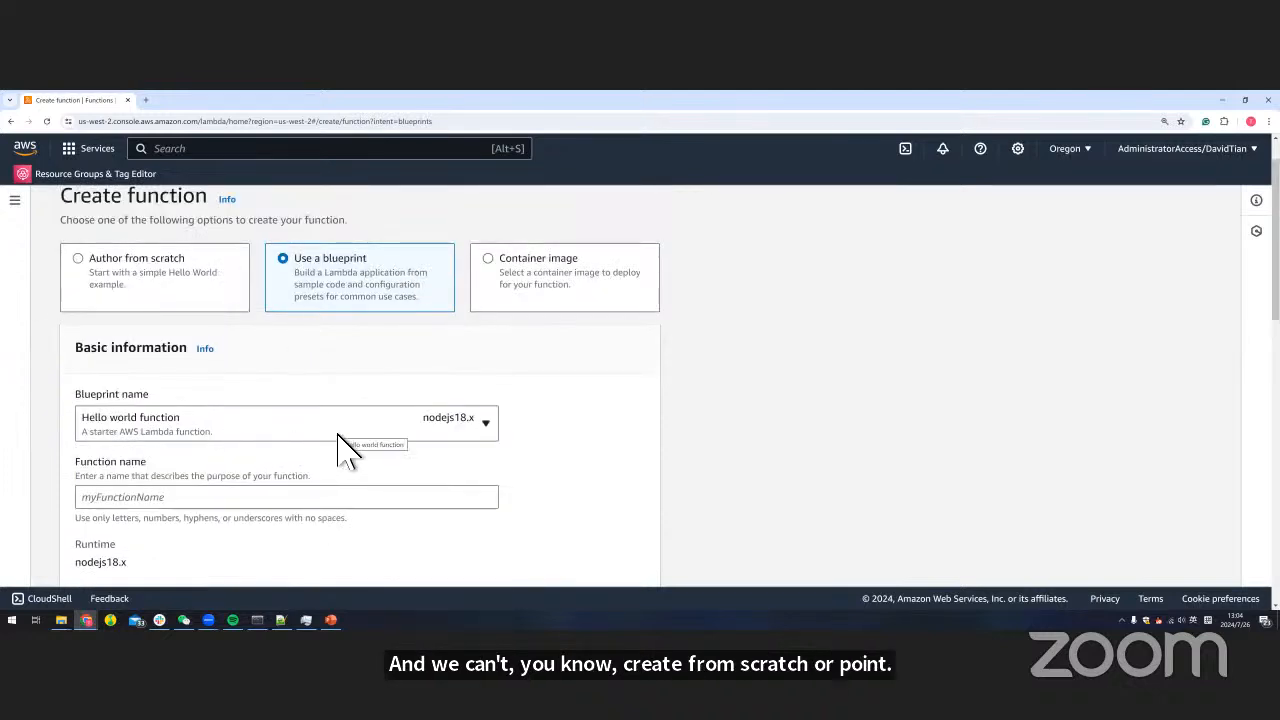
- Choose the python3.10 blueprint for creating a microservice that interacts with a DDB table
left_click(340, 447)
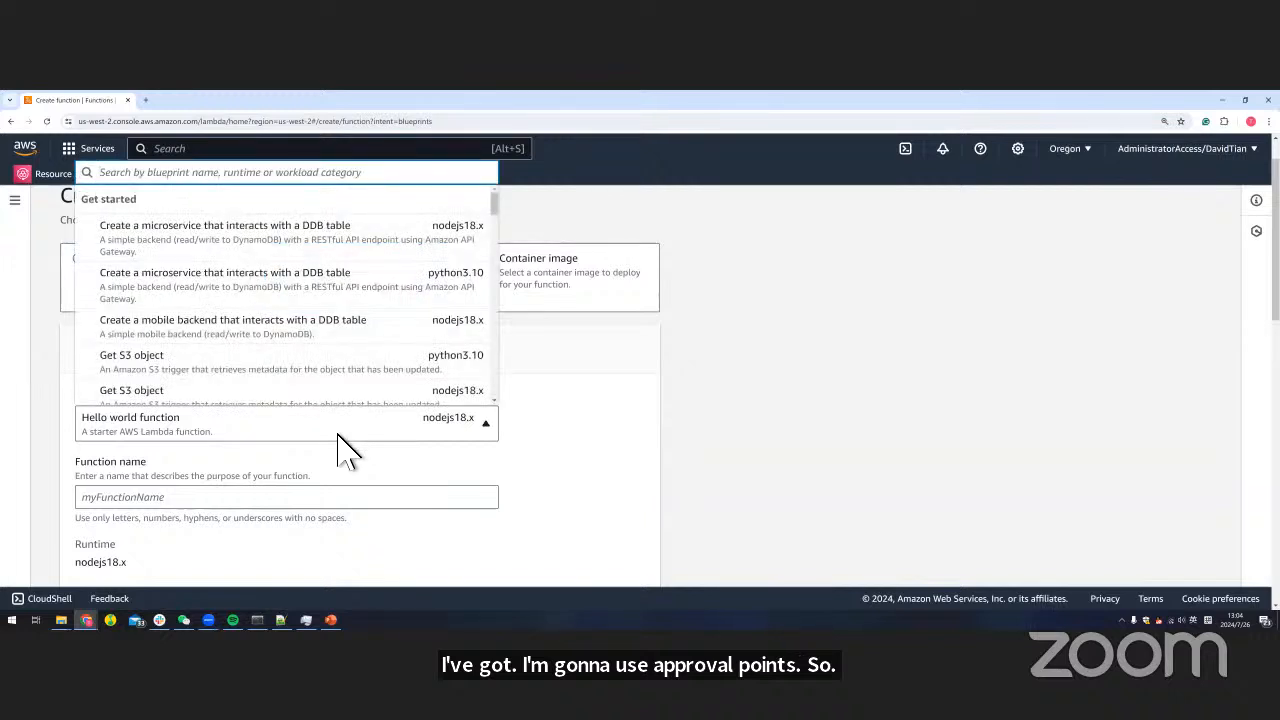
scroll(380, 290, "down", 1)
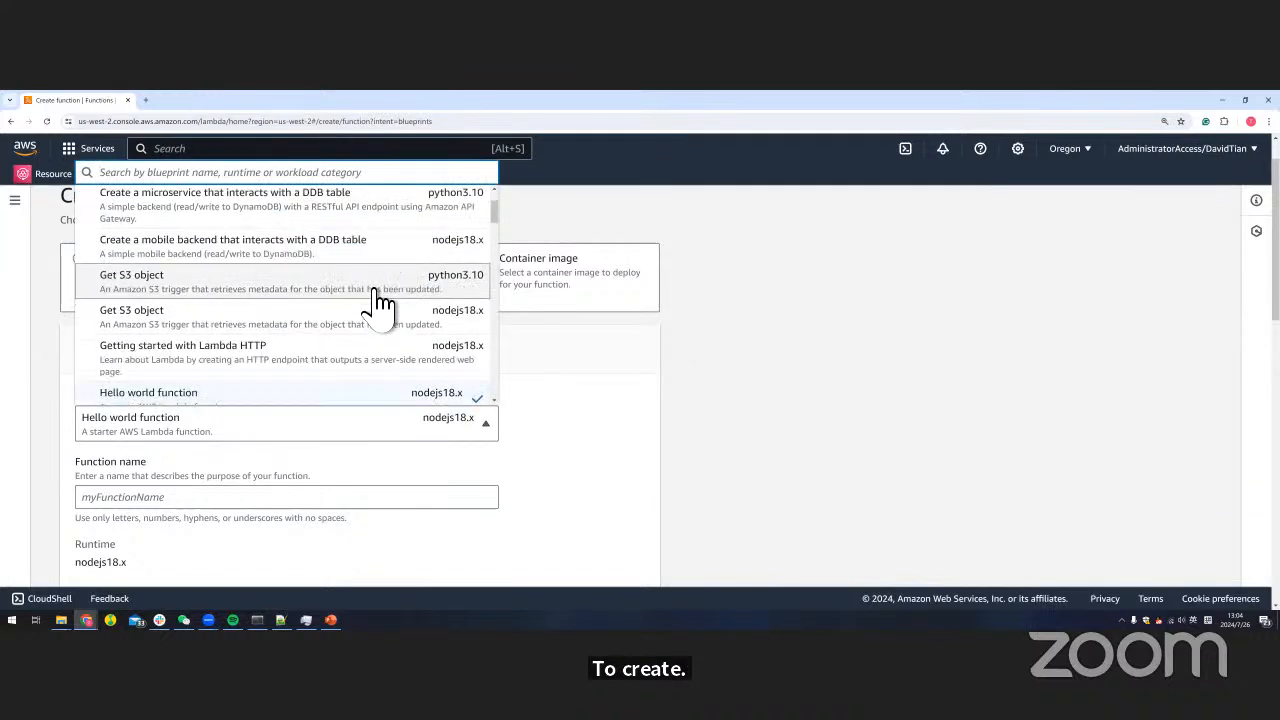
scroll(378, 300, "down", 6)
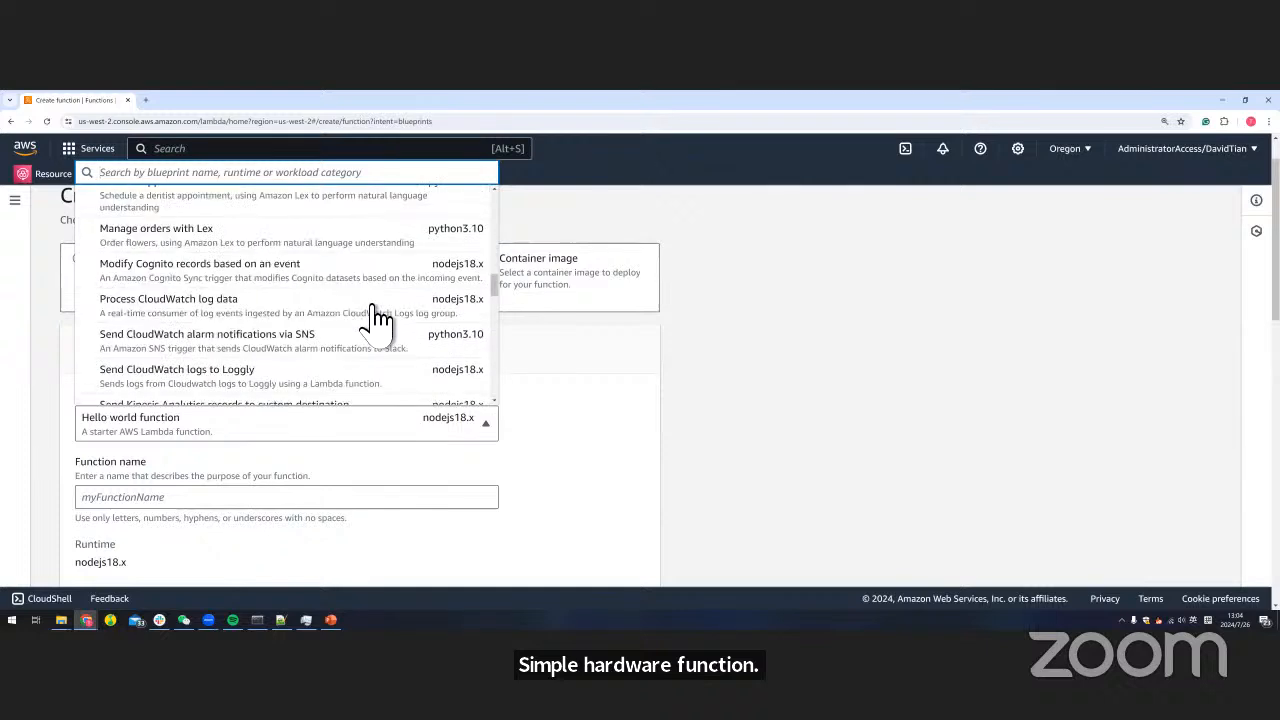
scroll(380, 330, "down", 5)
scroll(385, 240, "up", 15)
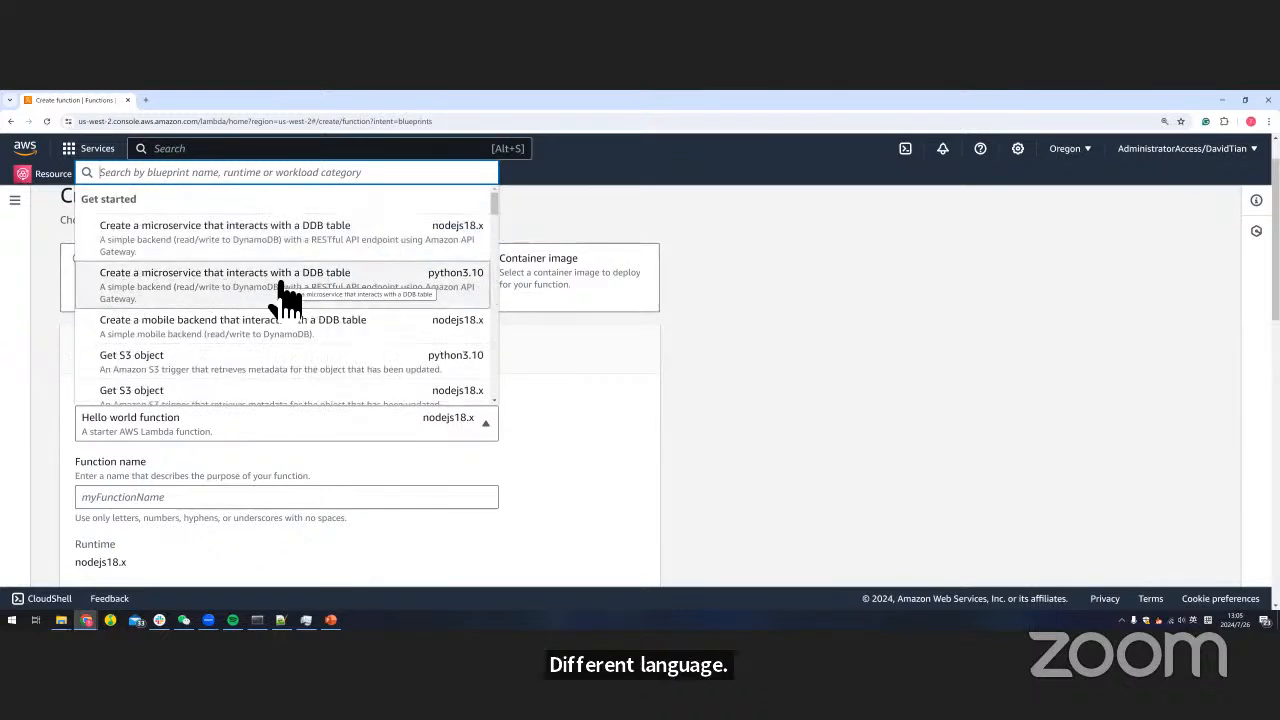
left_click(283, 293)
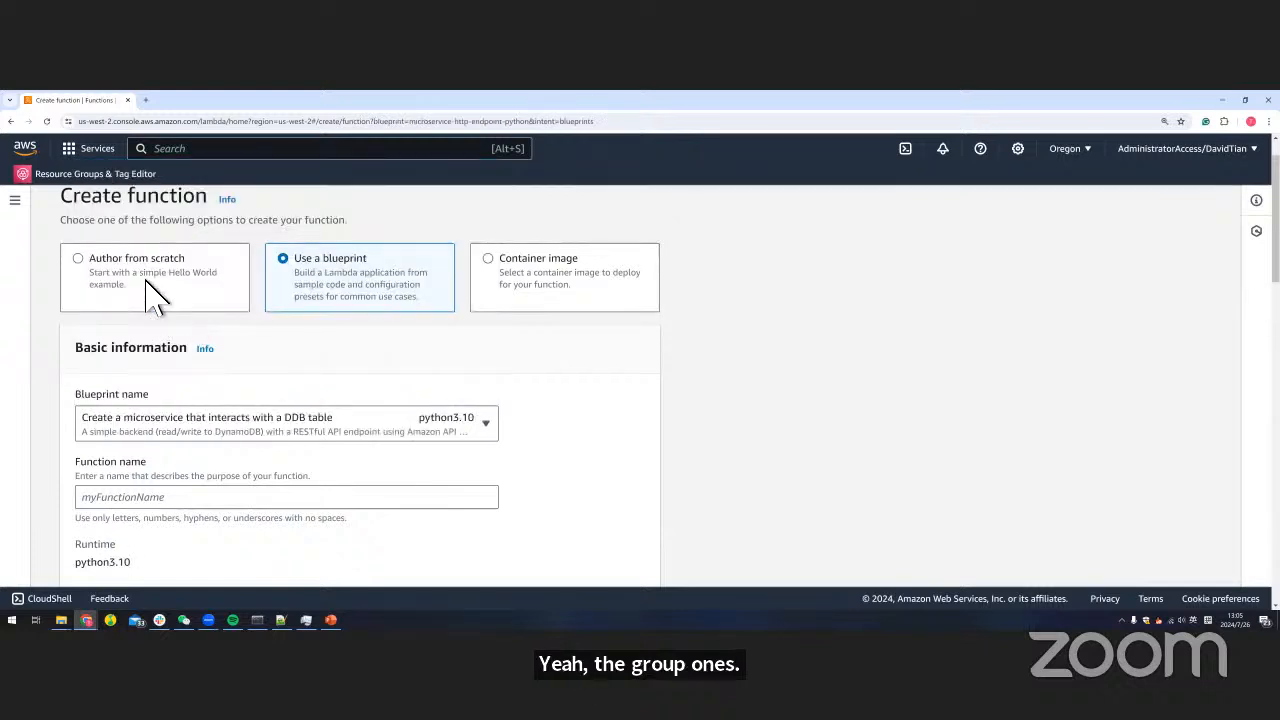
- Switch to authoring the function from scratch and examine the list of supported runtimes
left_click(150, 295)
left_click(314, 505)
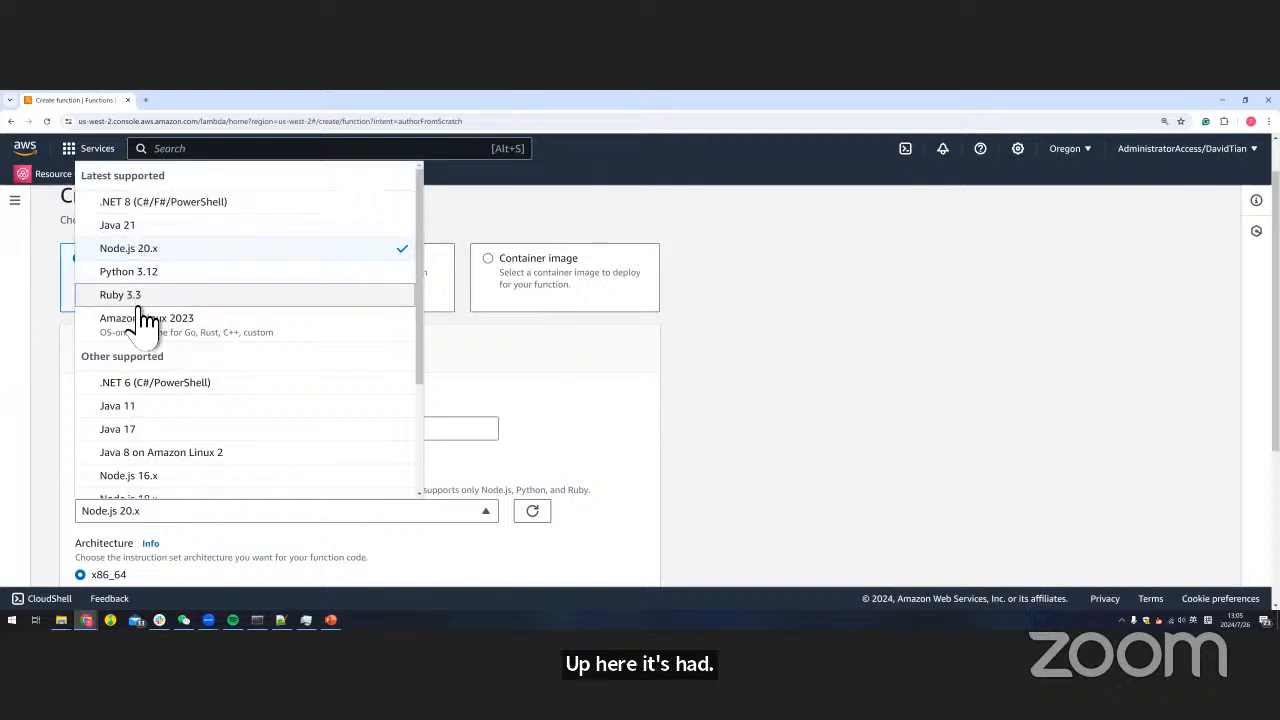
scroll(257, 400, "down", 5)
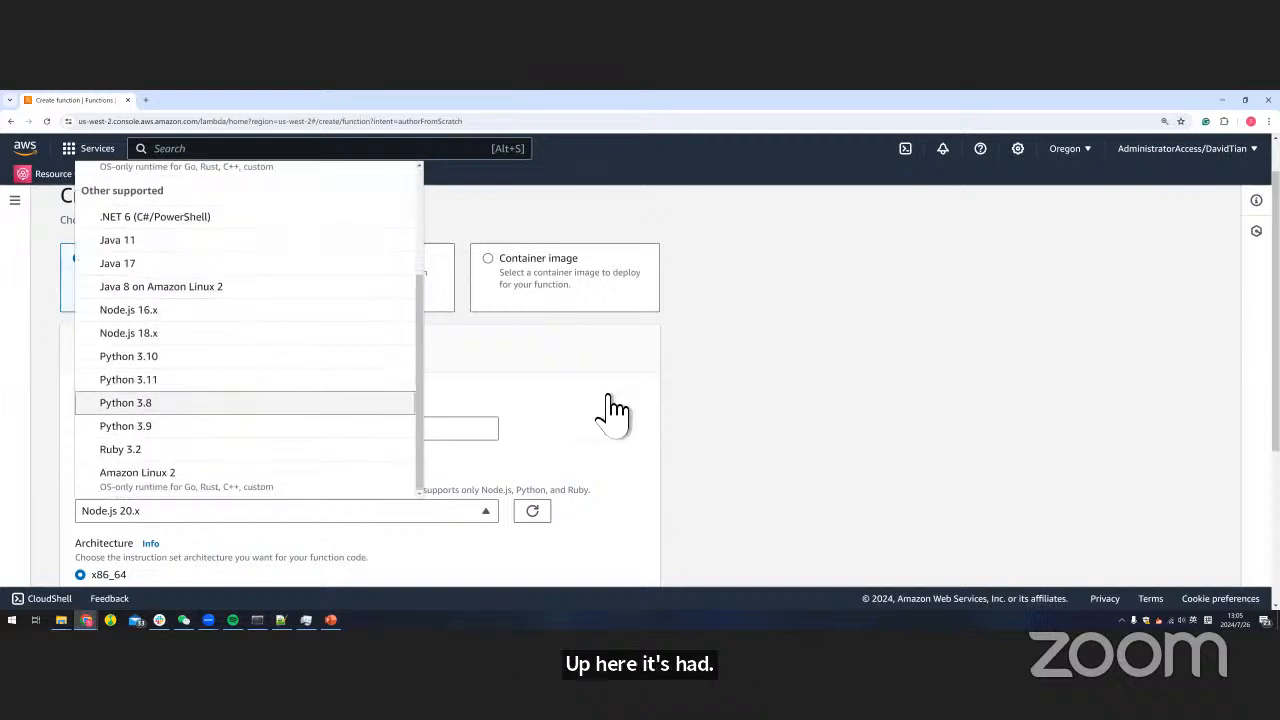
left_click(480, 390)
- Switch back to using a blueprint, search for "hell" and select the python3.10 Hello world function
left_click(355, 262)
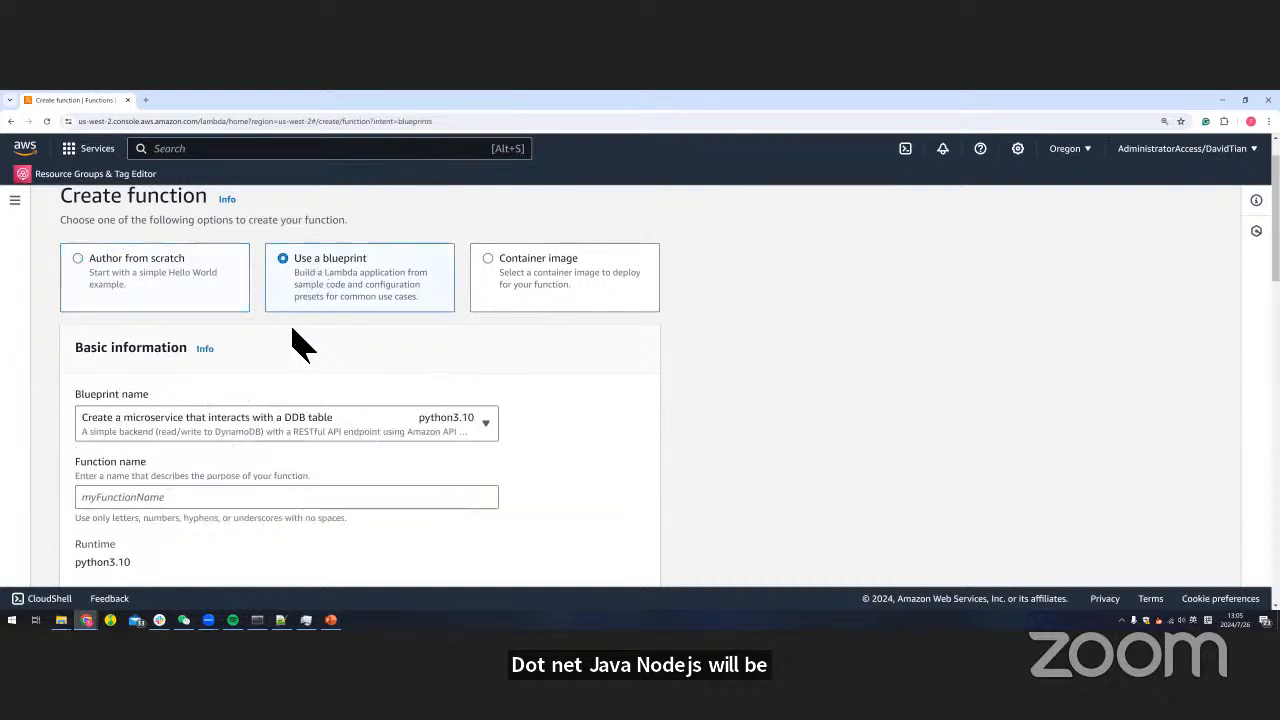
left_click(383, 422)
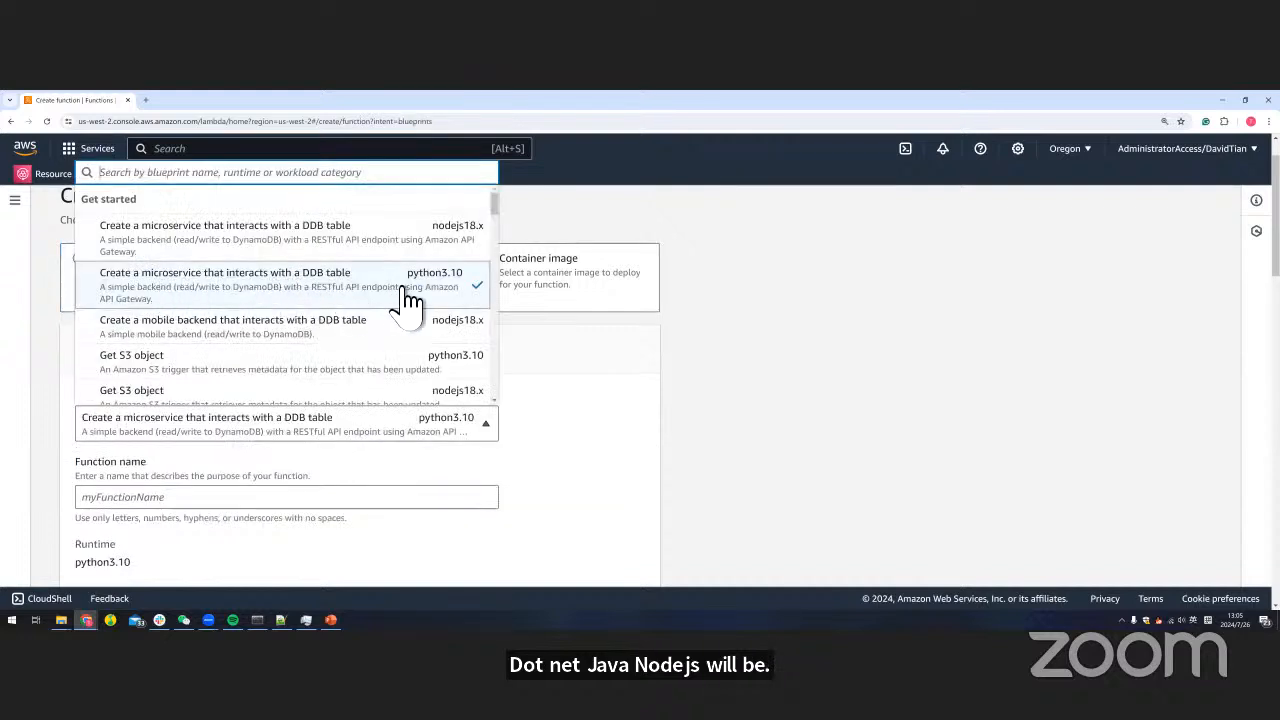
scroll(354, 343, "down", 2)
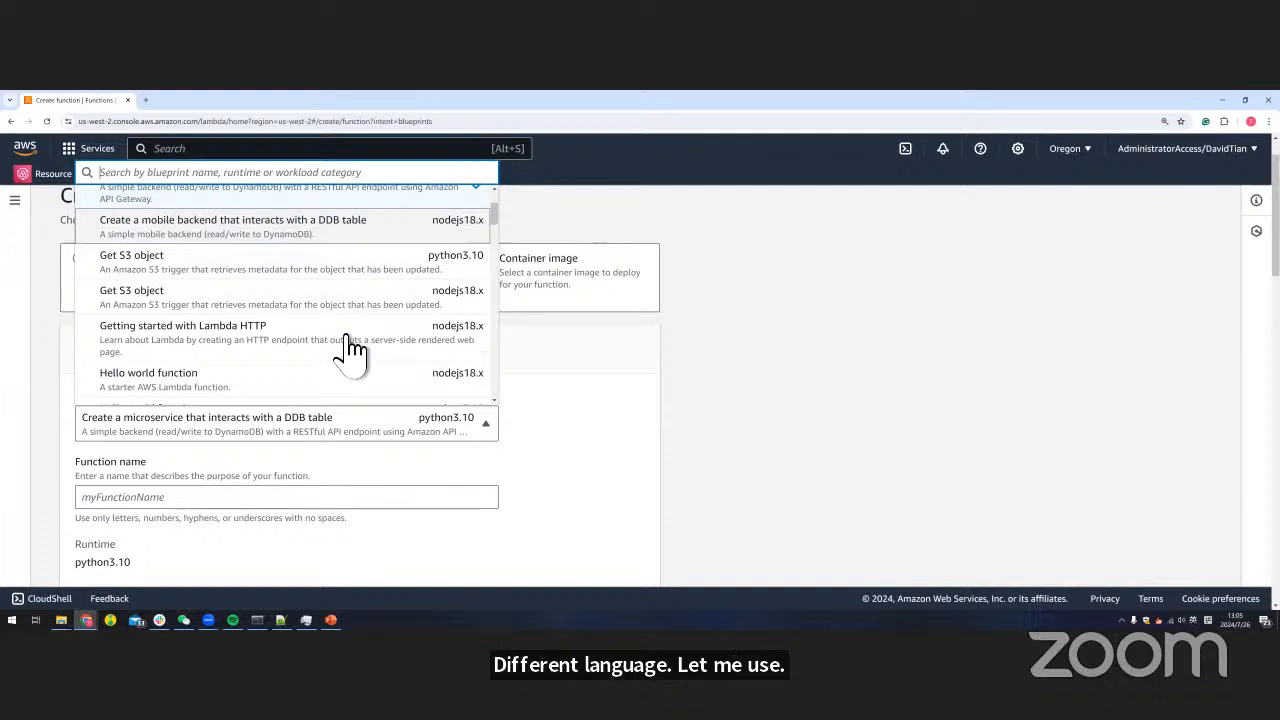
scroll(300, 300, "down", 4)
scroll(280, 260, "down", 2)
scroll(294, 277, "up", 3)
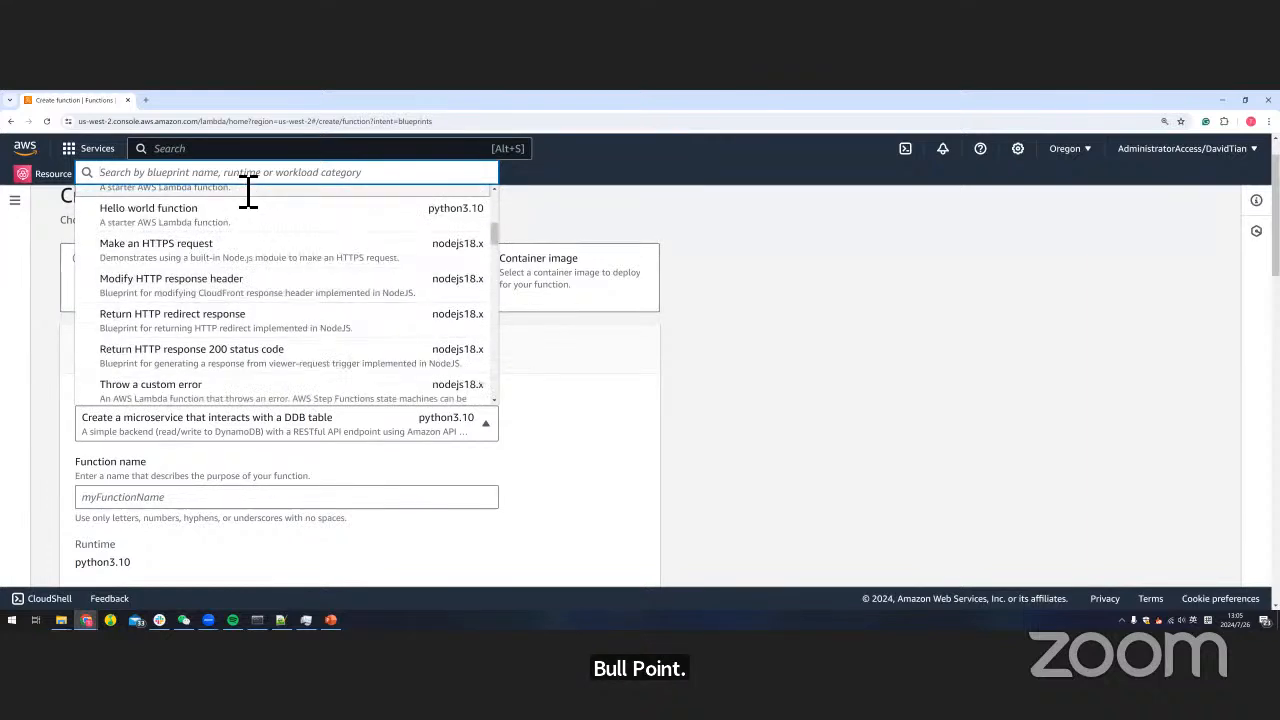
type("hell")
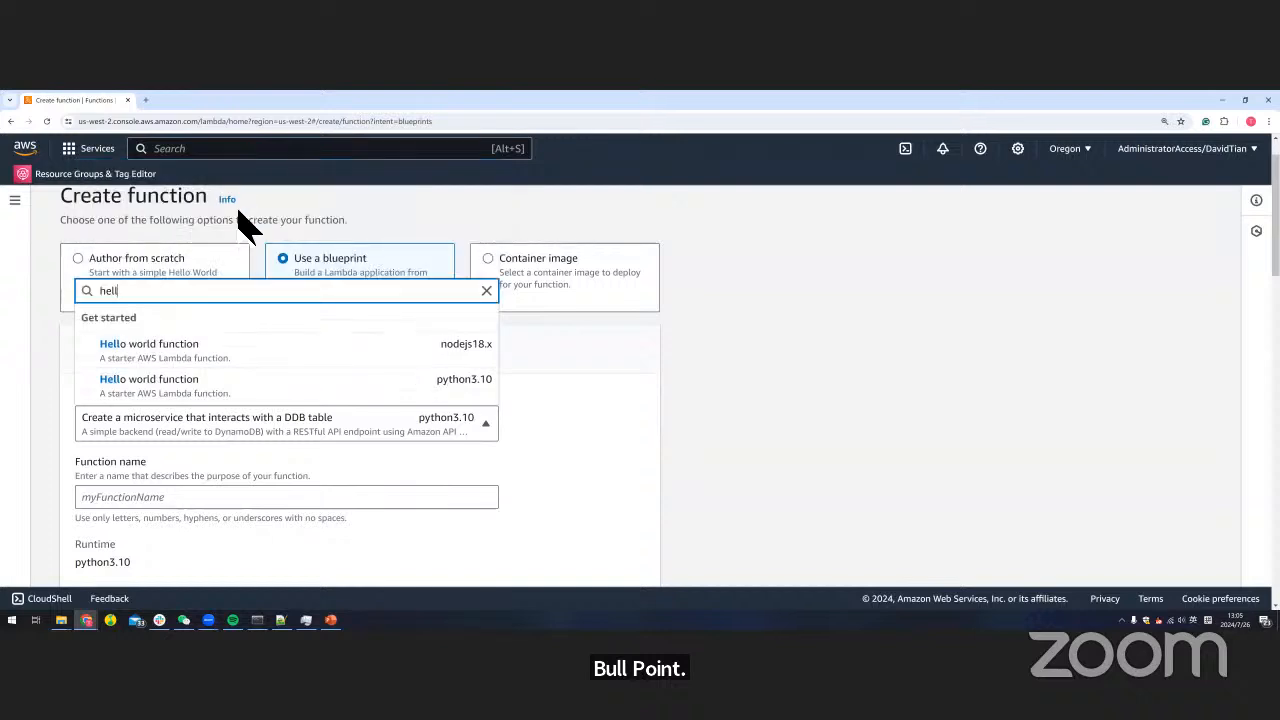
left_click(212, 384)
- Enter a function name ending in "_demo" and create the function, keeping the new role with basic Lambda permissions
scroll(600, 440, "down", 2)
scroll(309, 340, "down", 1)
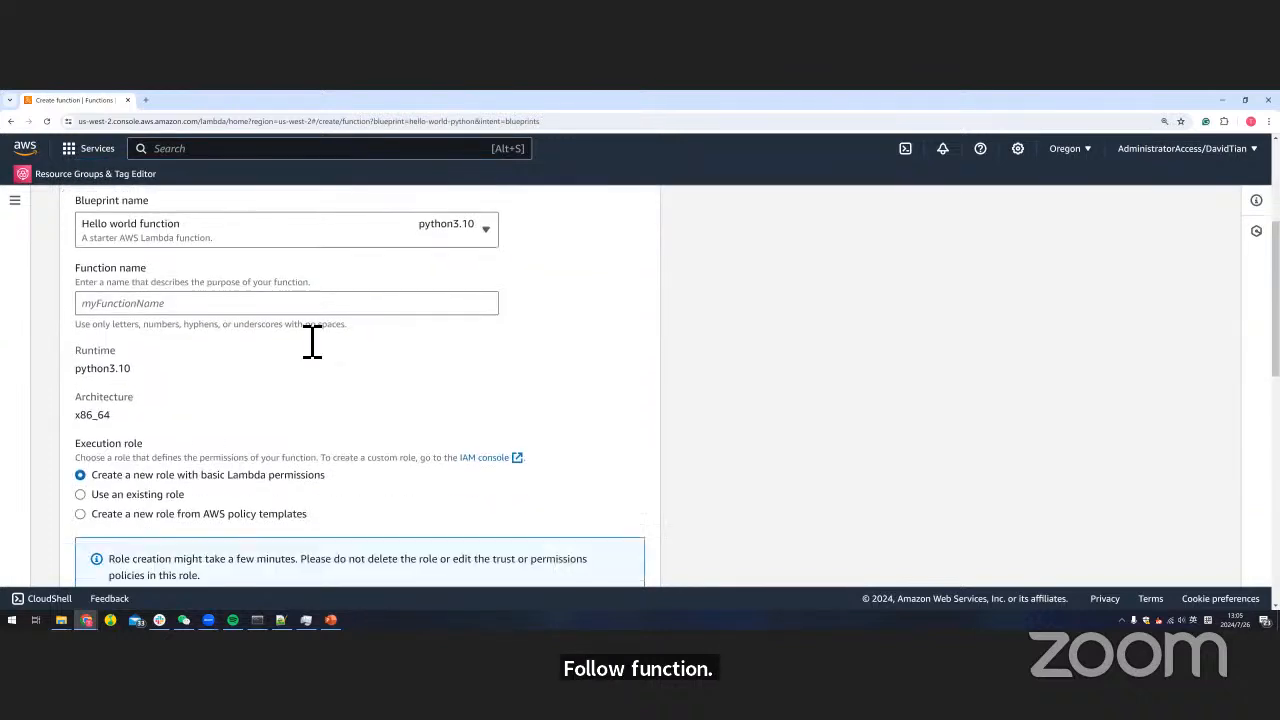
left_click(304, 298)
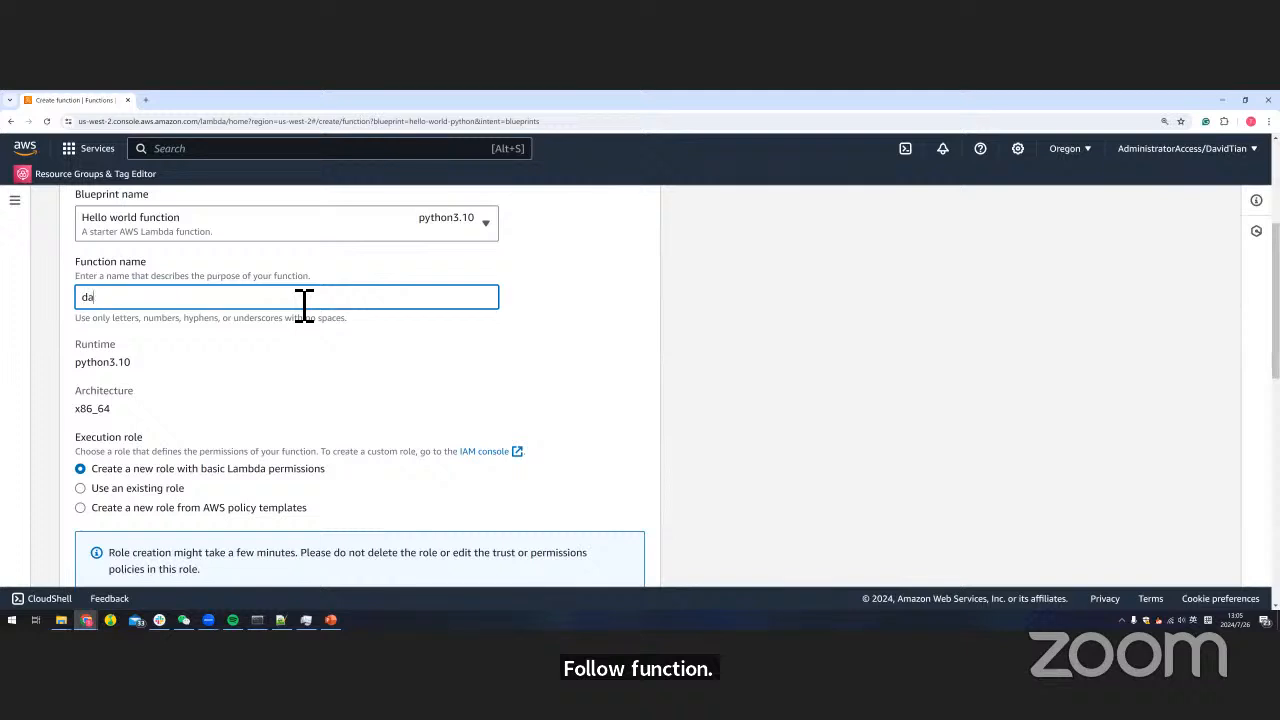
type("david_")
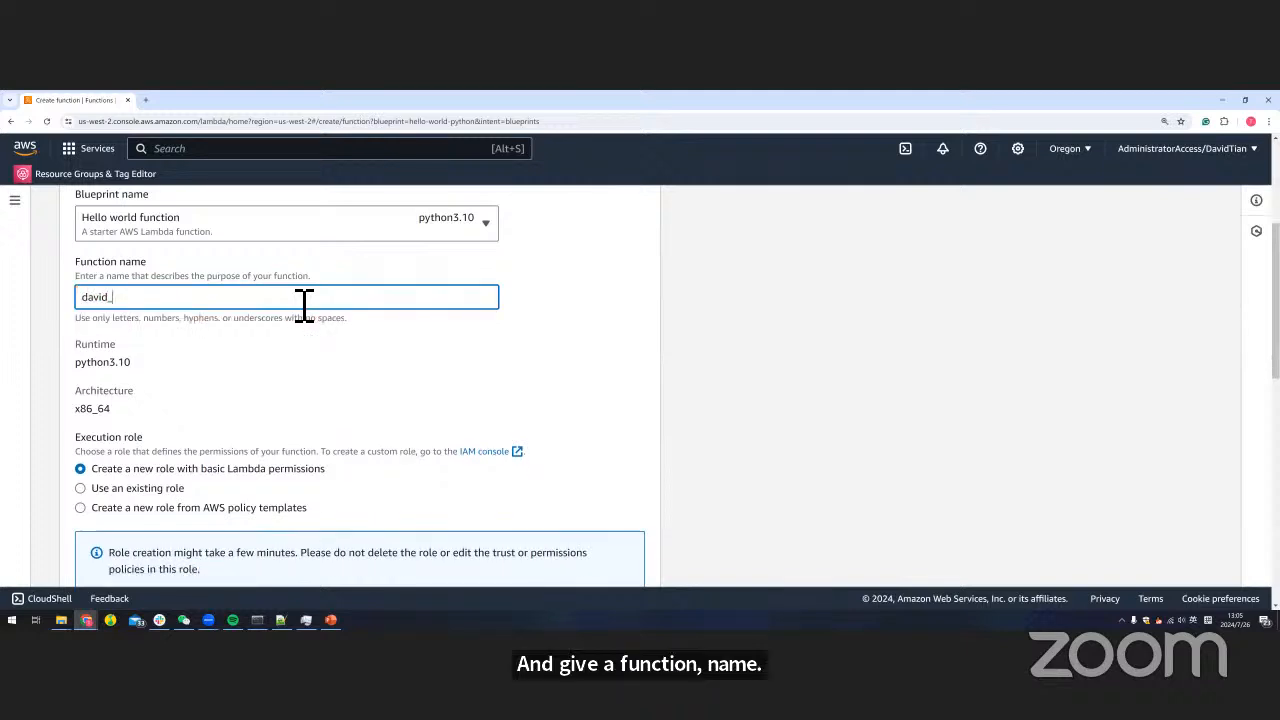
type("demo")
scroll(571, 443, "down", 5)
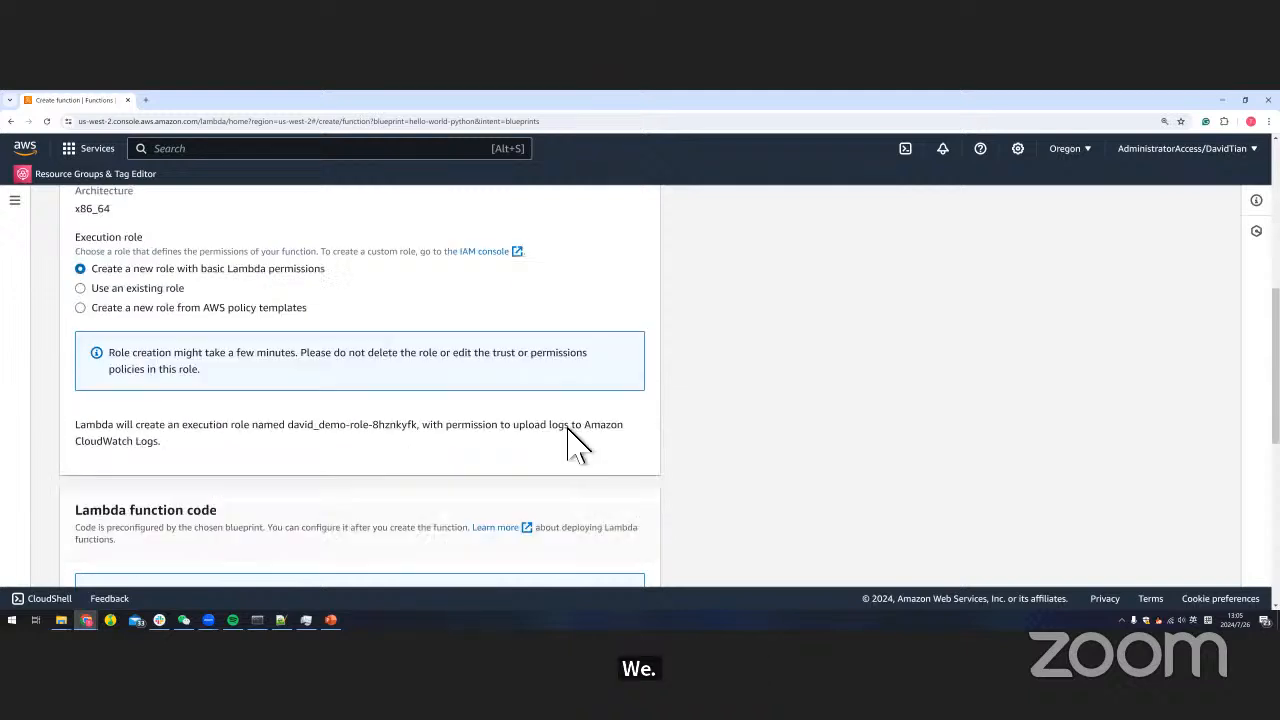
scroll(757, 437, "down", 5)
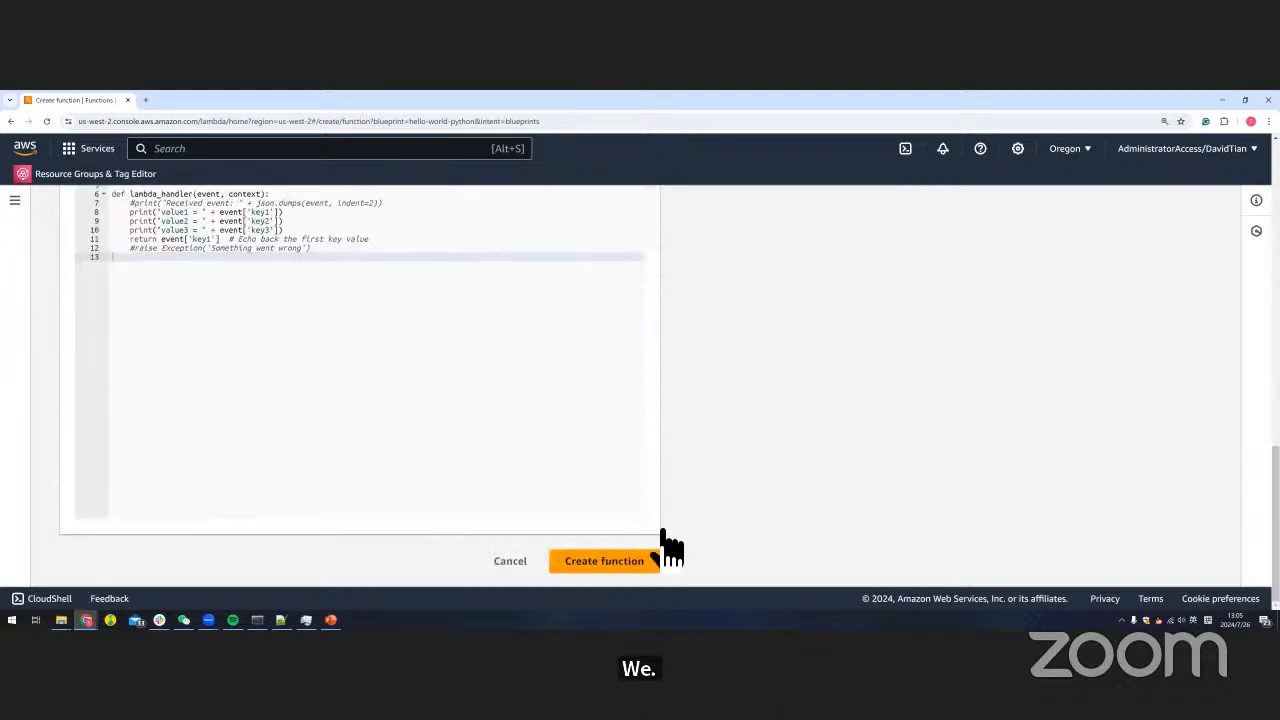
left_click(592, 562)
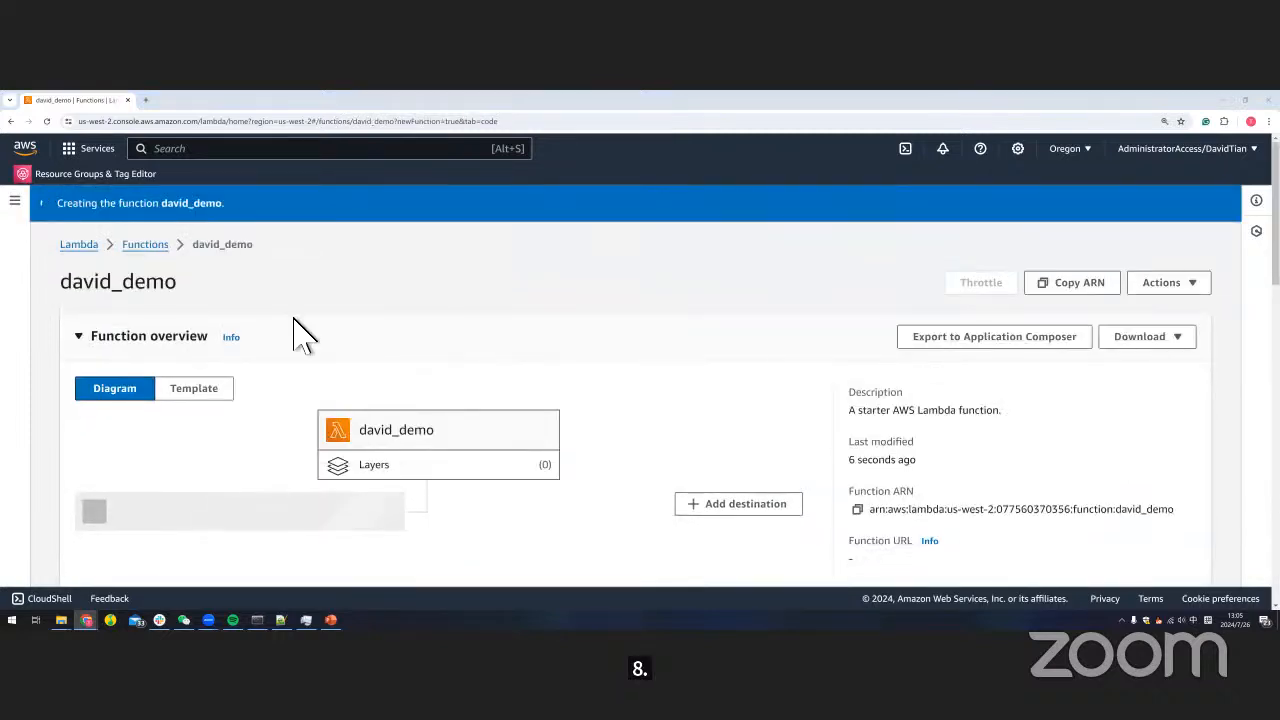
- Review the new function's overview diagram and its generated code source
scroll(640, 337, "down", 5)
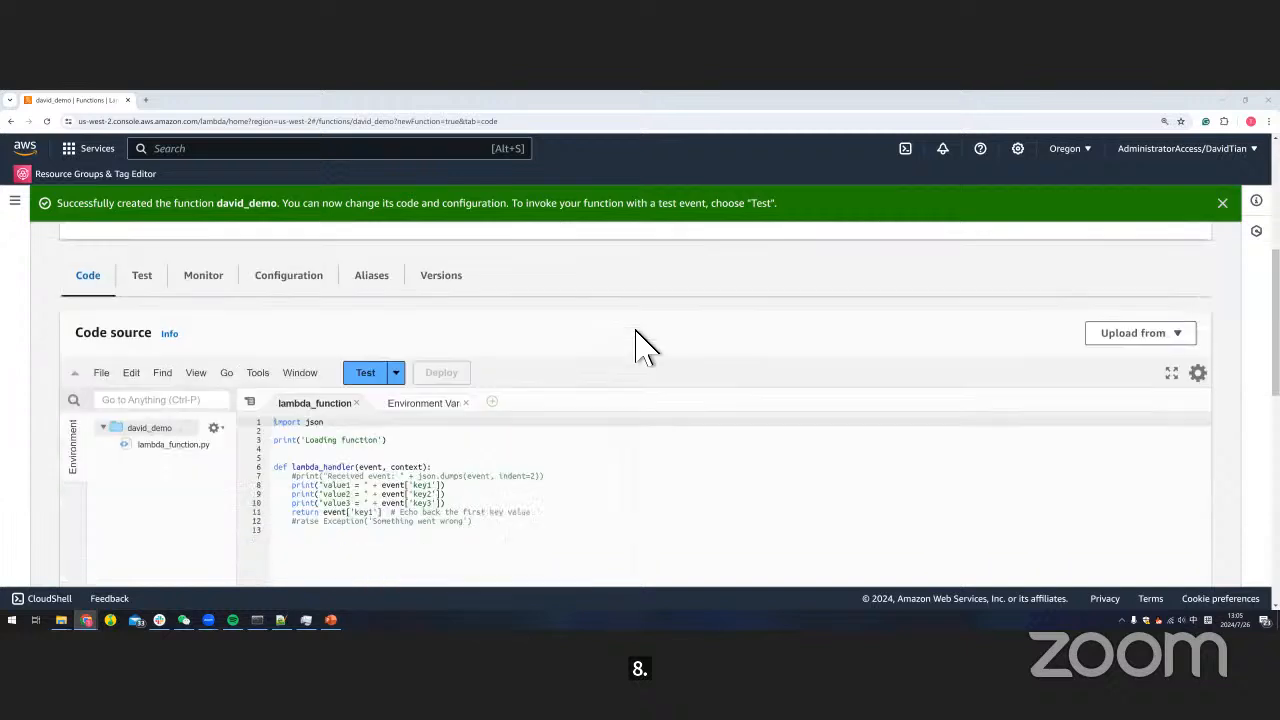
scroll(640, 340, "up", 3)
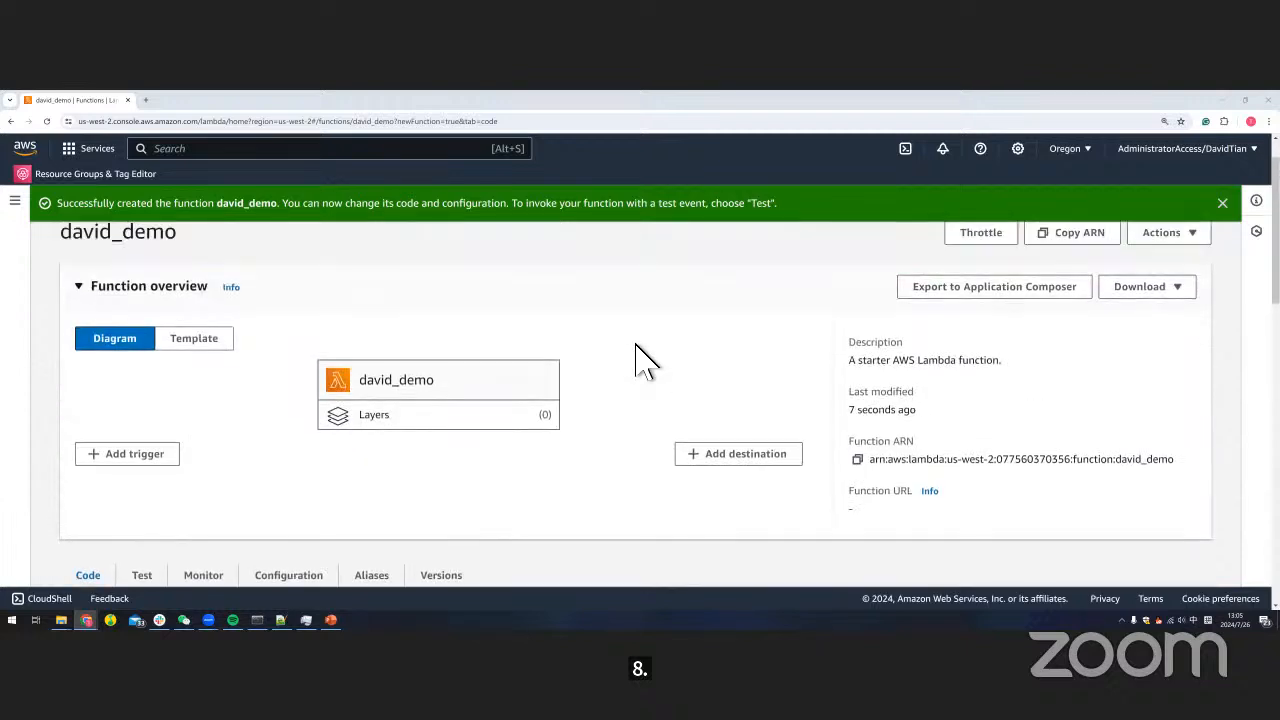
scroll(634, 360, "down", 6)
scroll(646, 370, "up", 1)
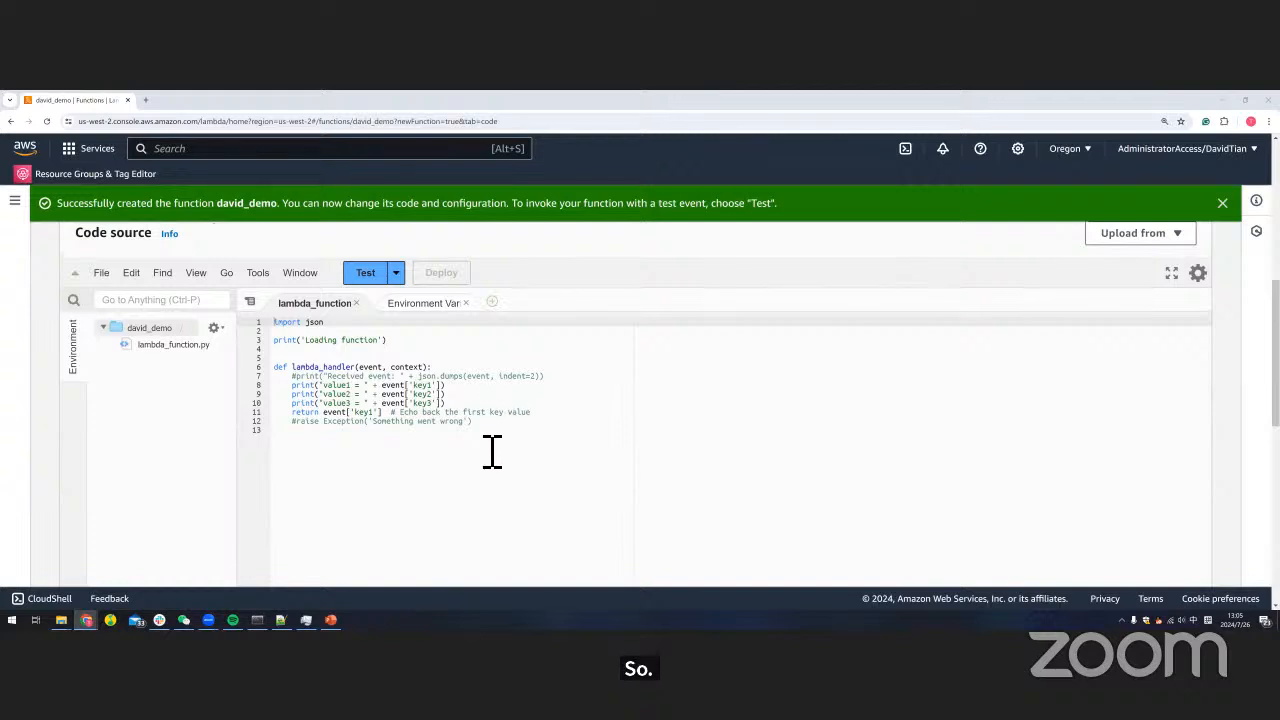
scroll(464, 454, "up", 1)
scroll(466, 455, "down", 1)
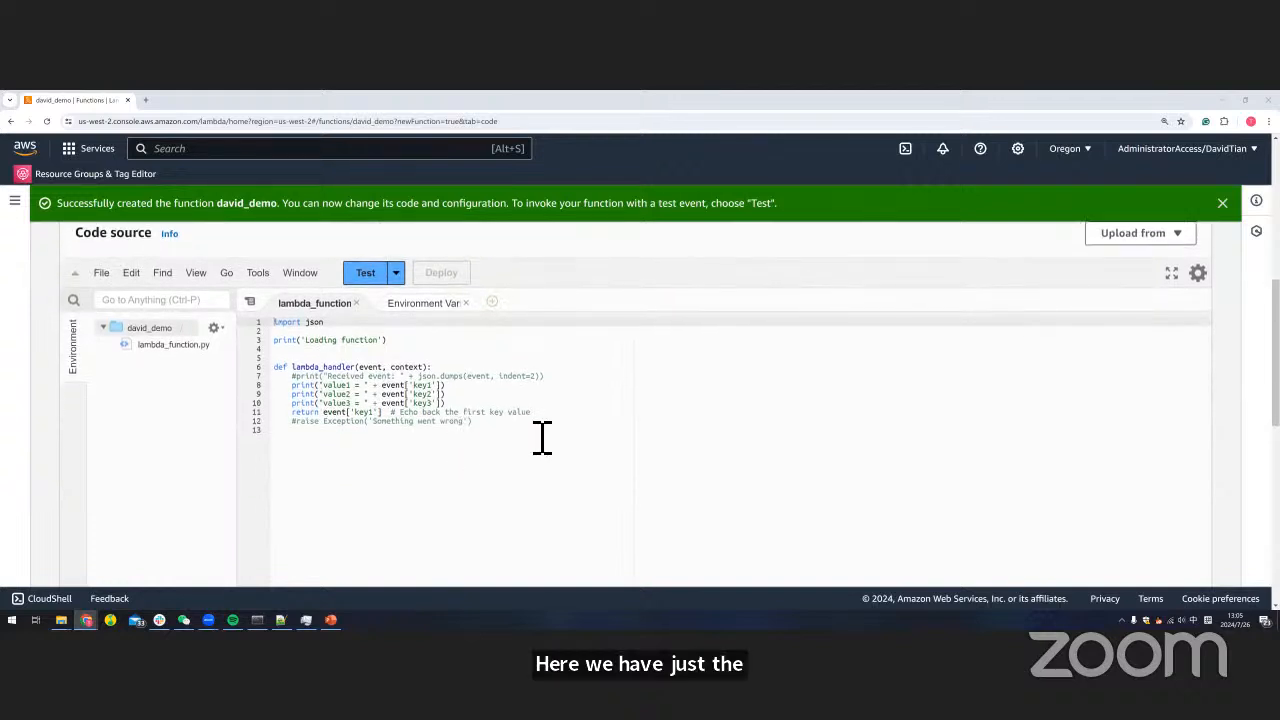
scroll(460, 419, "down", 1)
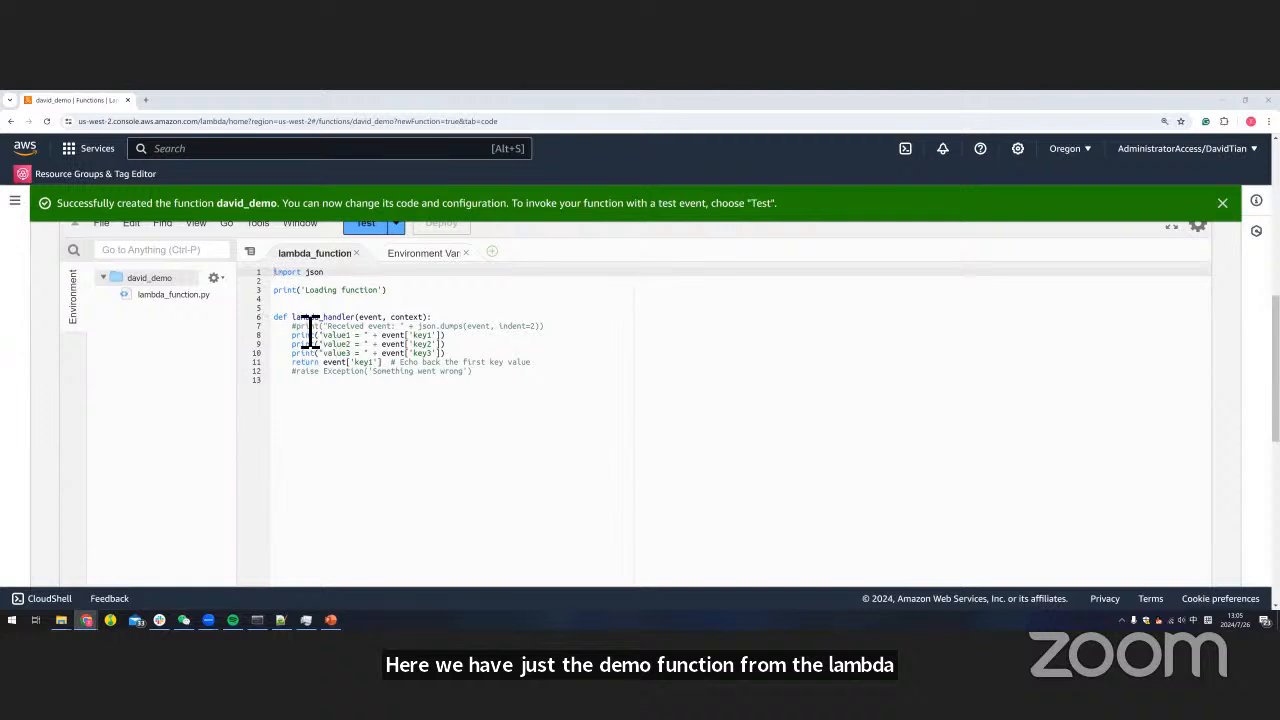
- Examine the lambda_handler code, highlighting the event parameter and where the print lines use it
left_click_drag(291, 317, 555, 344)
left_click_drag(588, 437, 583, 431)
left_click(584, 431)
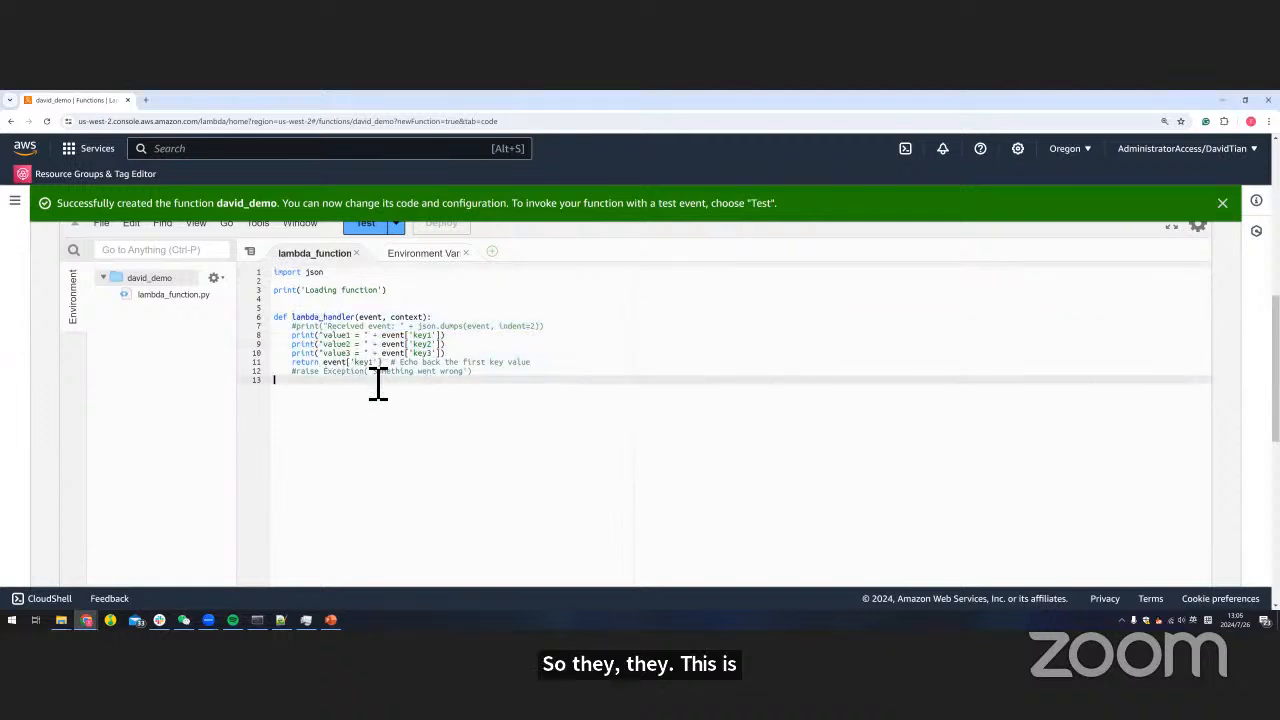
scroll(402, 401, "up", 1)
double_click(380, 417)
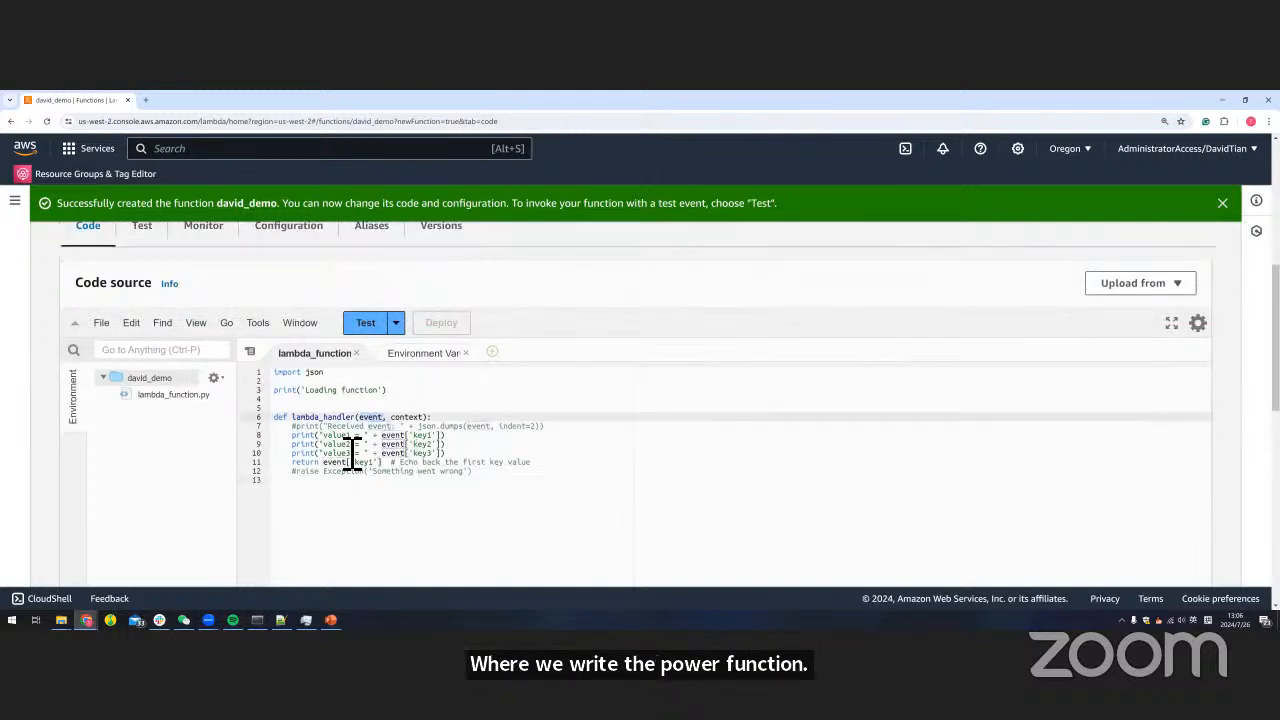
double_click(400, 436)
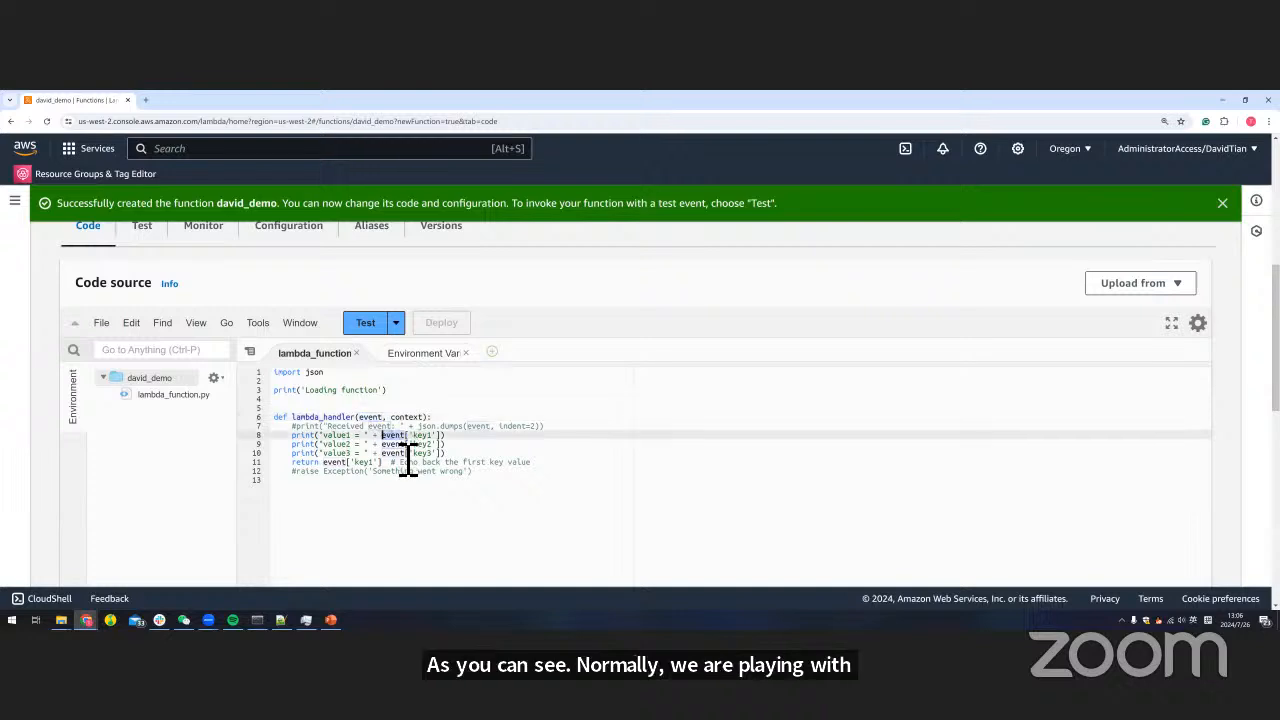
double_click(391, 444)
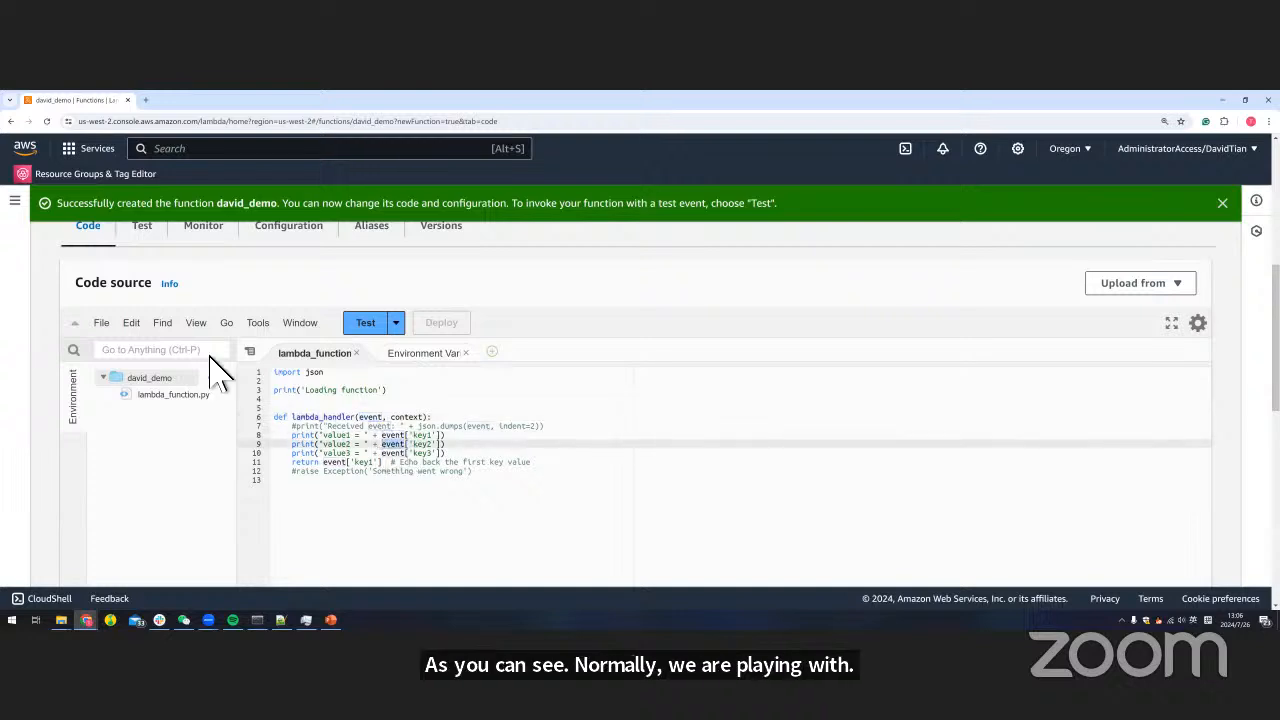
- Examine the hello-world template's test event JSON, highlighting key1, key2 and key3
scroll(220, 390, "up", 1)
left_click(145, 330)
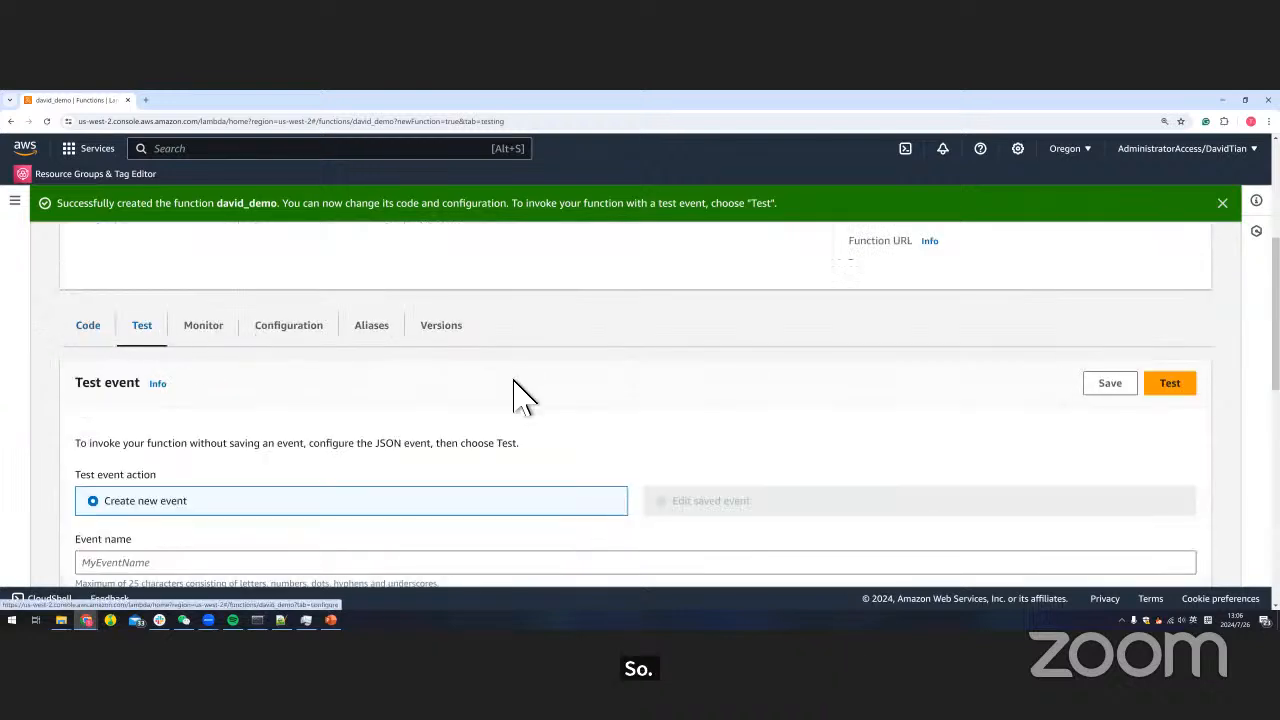
scroll(500, 400, "down", 3)
scroll(210, 468, "down", 1)
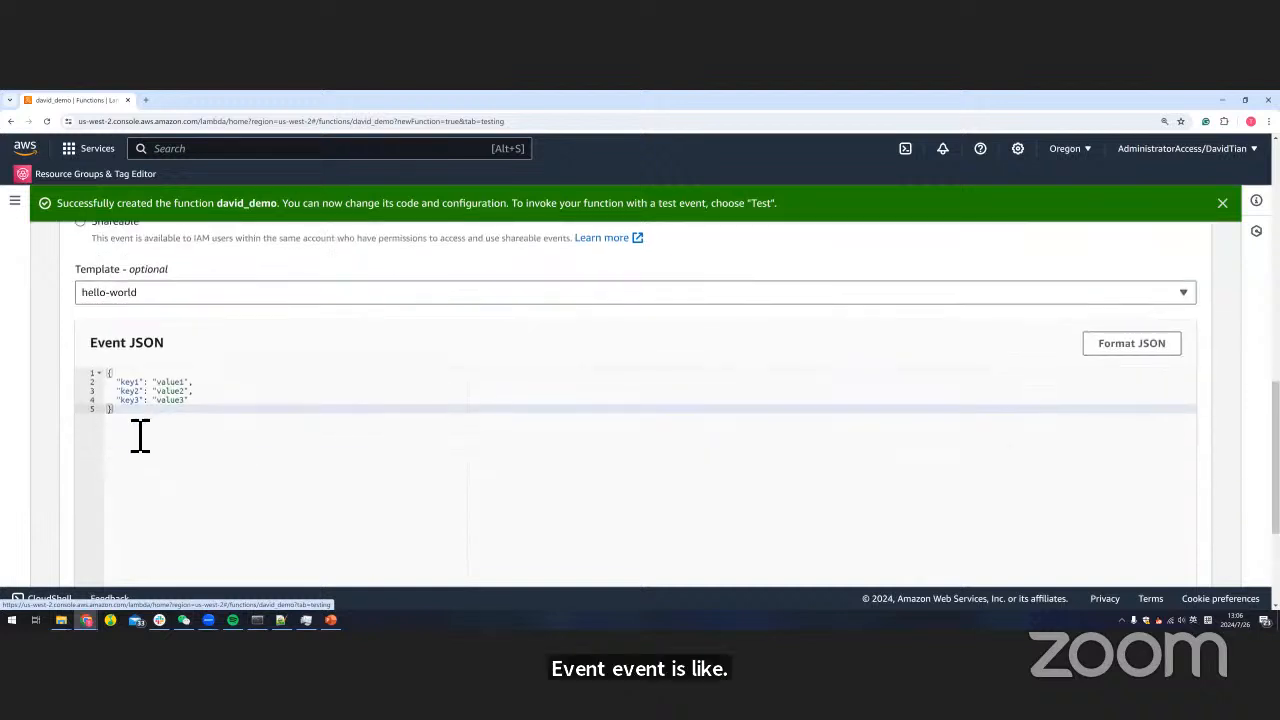
key("ctrl+a")
left_click_drag(134, 426, 106, 350)
left_click(160, 420)
left_click(136, 383)
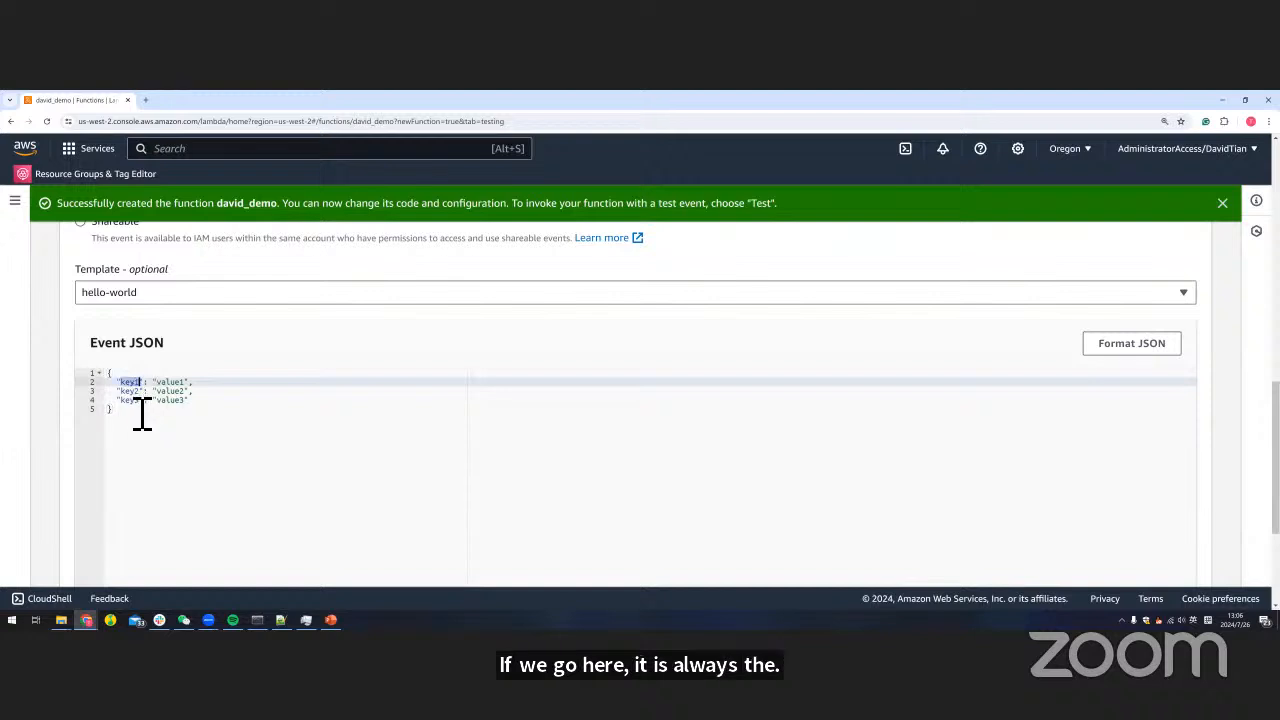
left_click(144, 391)
key("Down")
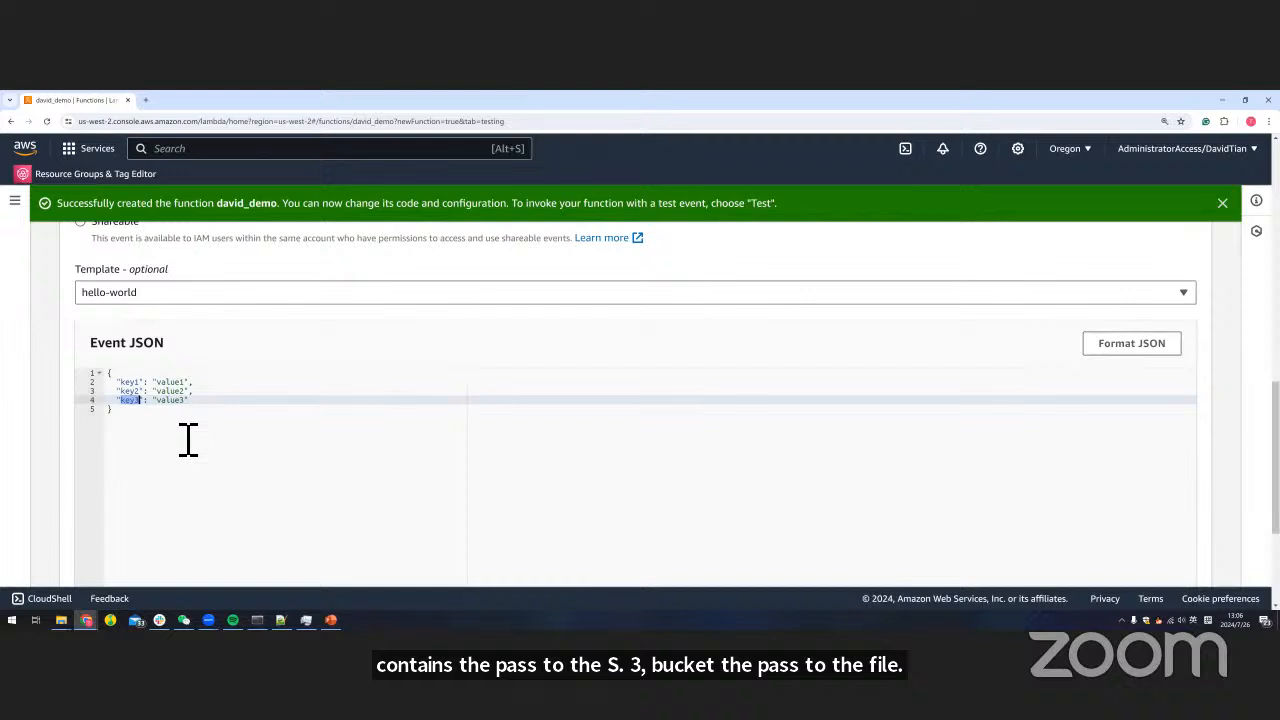
- Run a test of the function from its code source, then return to the lambda_function code
scroll(345, 480, "up", 5)
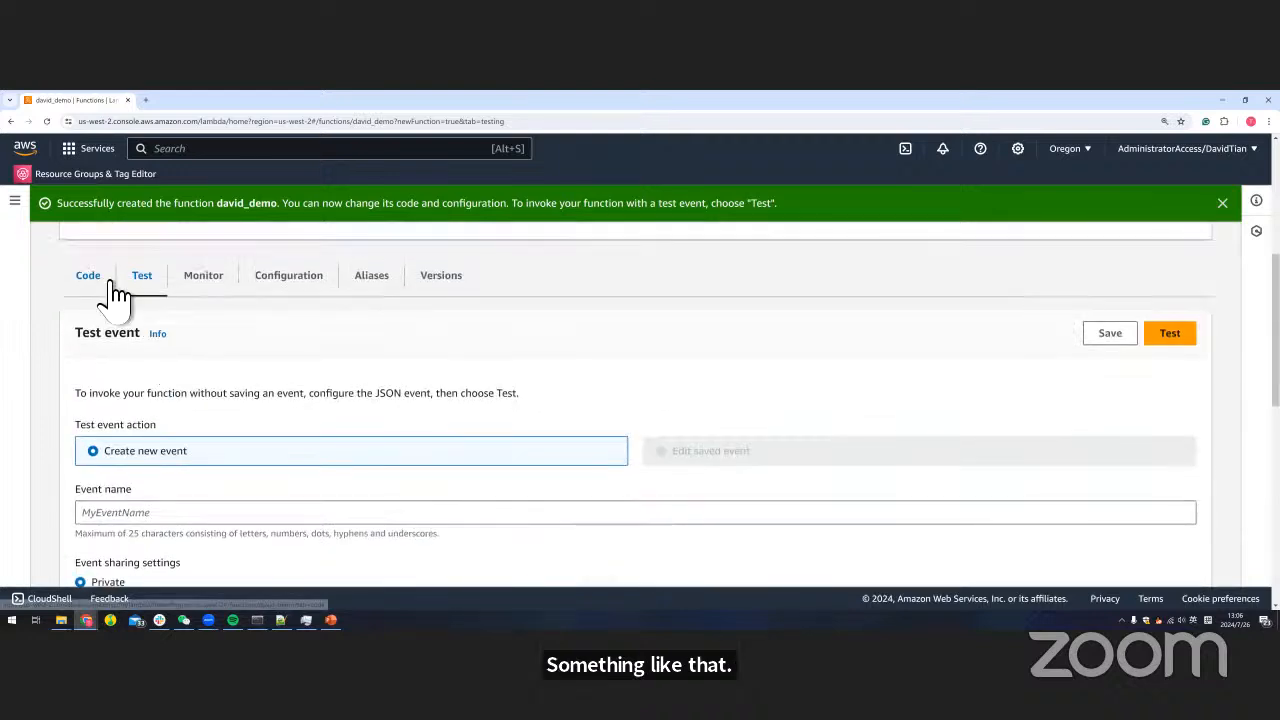
left_click(100, 280)
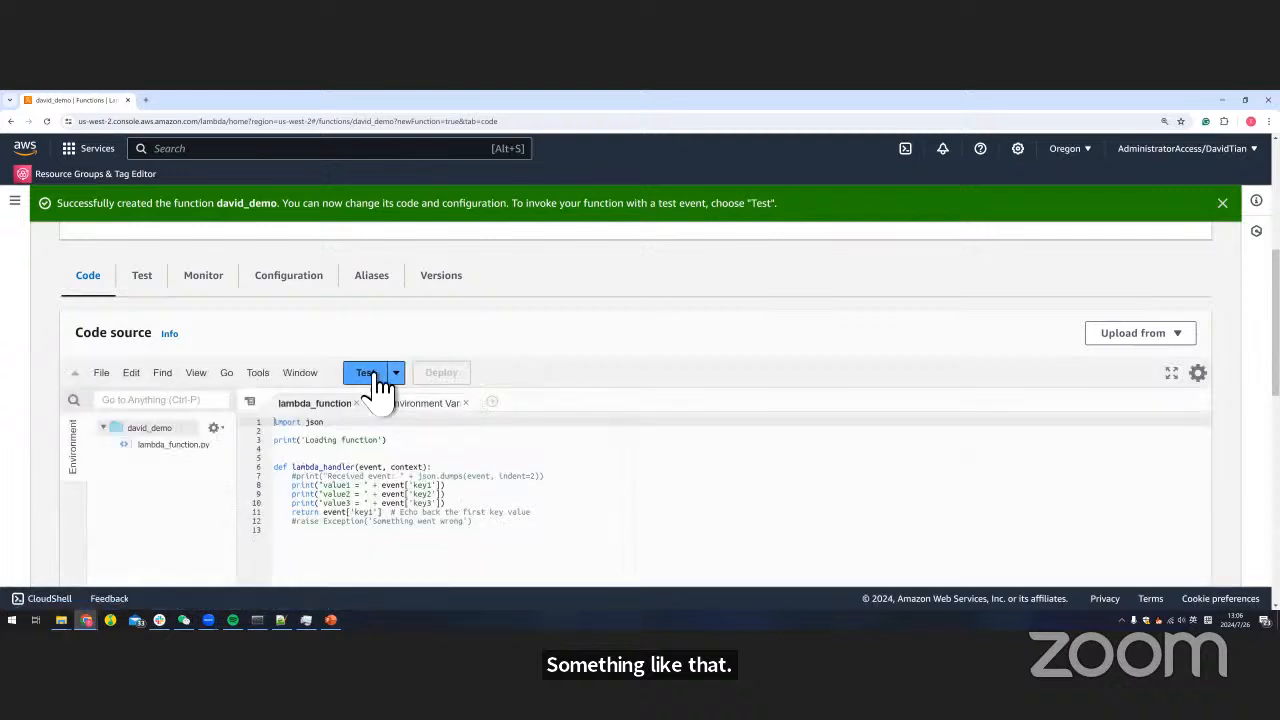
left_click(366, 373)
scroll(494, 422, "down", 1)
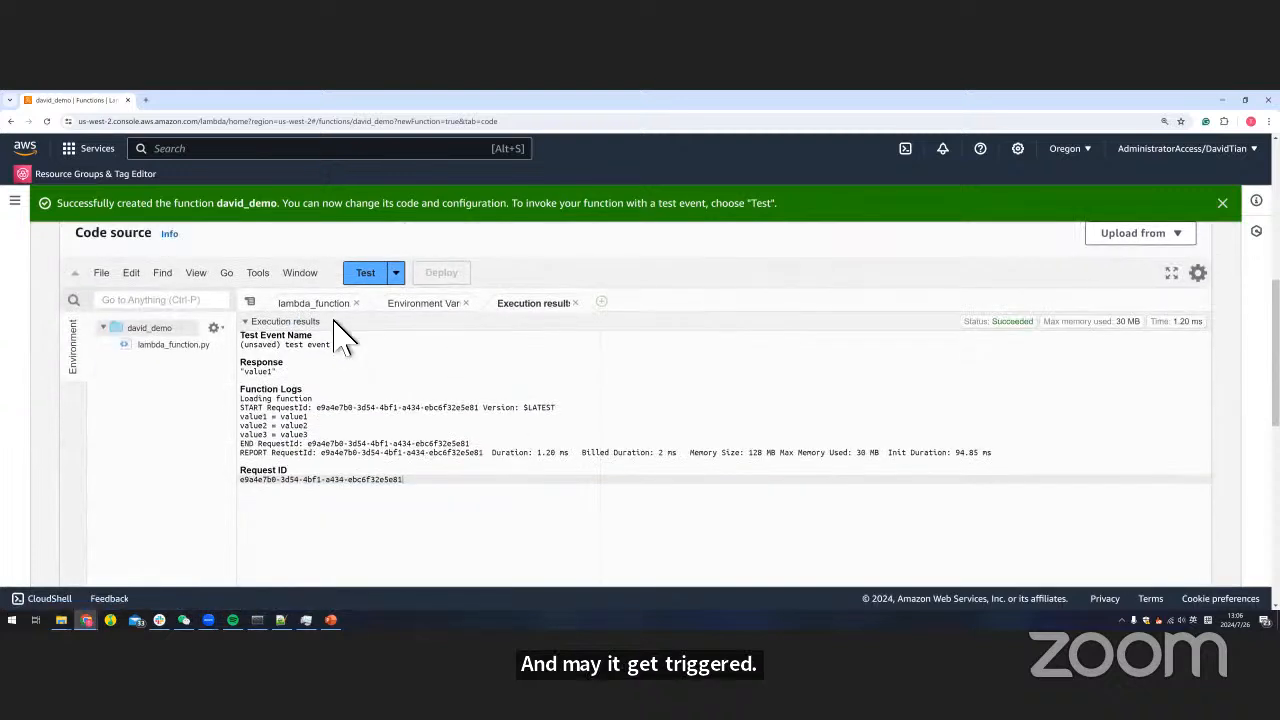
left_click(330, 302)
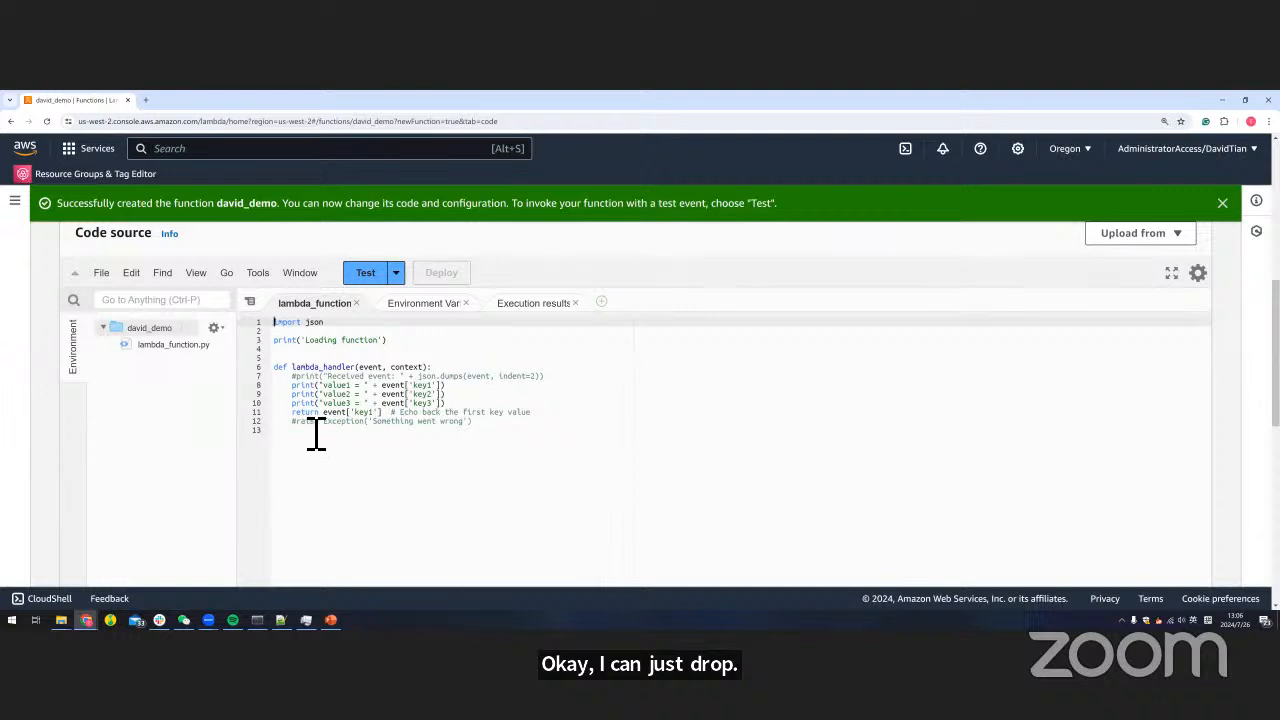
- Examine the event['key1'] expression in the handler's return line, then view the function's environment variables
left_click(342, 412)
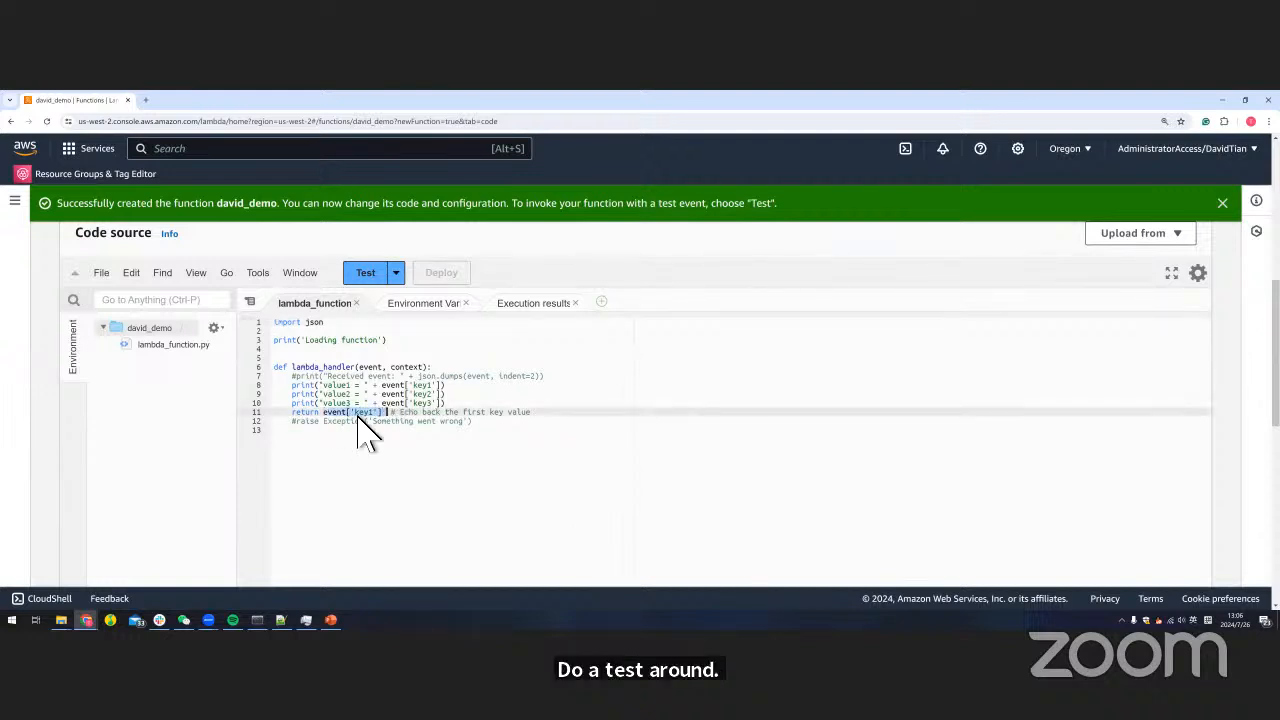
left_click(468, 306)
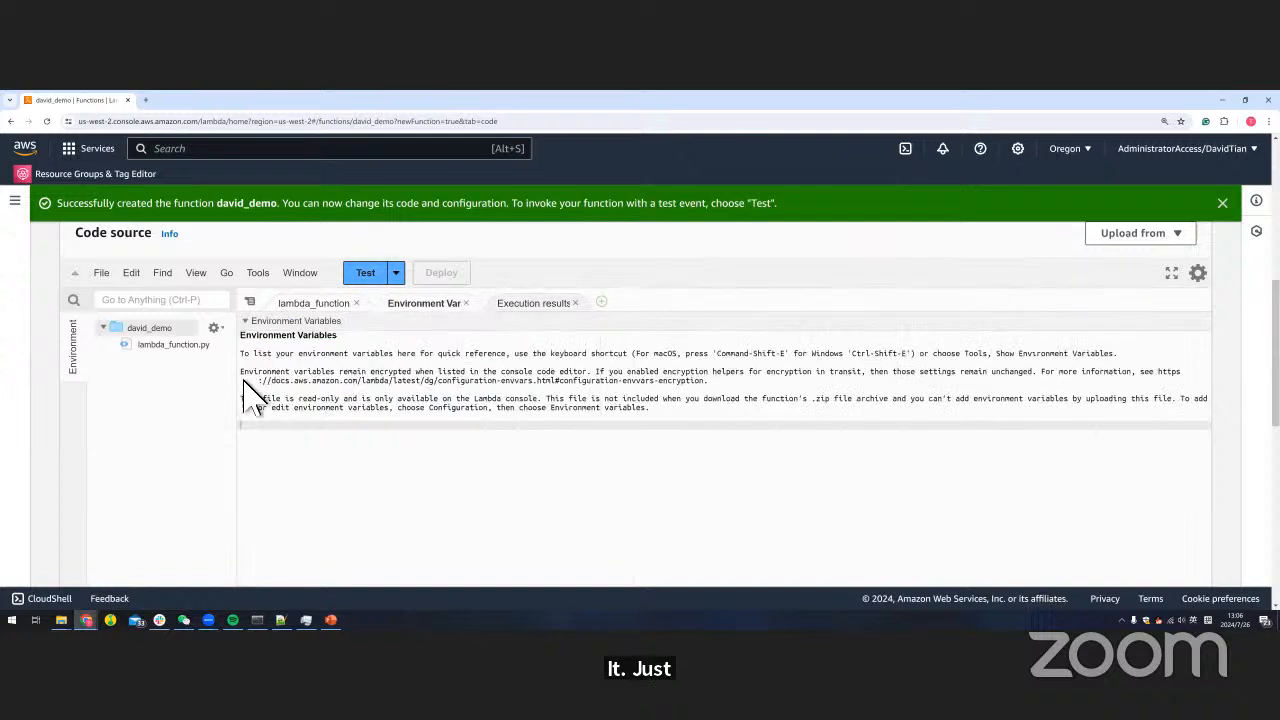
- Edit the hello-world test event JSON: set key1 to a hello greeting with the presenter's first name, key2 to "this is lambda" and key3 to "demo"
scroll(210, 300, "up", 2)
left_click(362, 400)
scroll(300, 495, "down", 3)
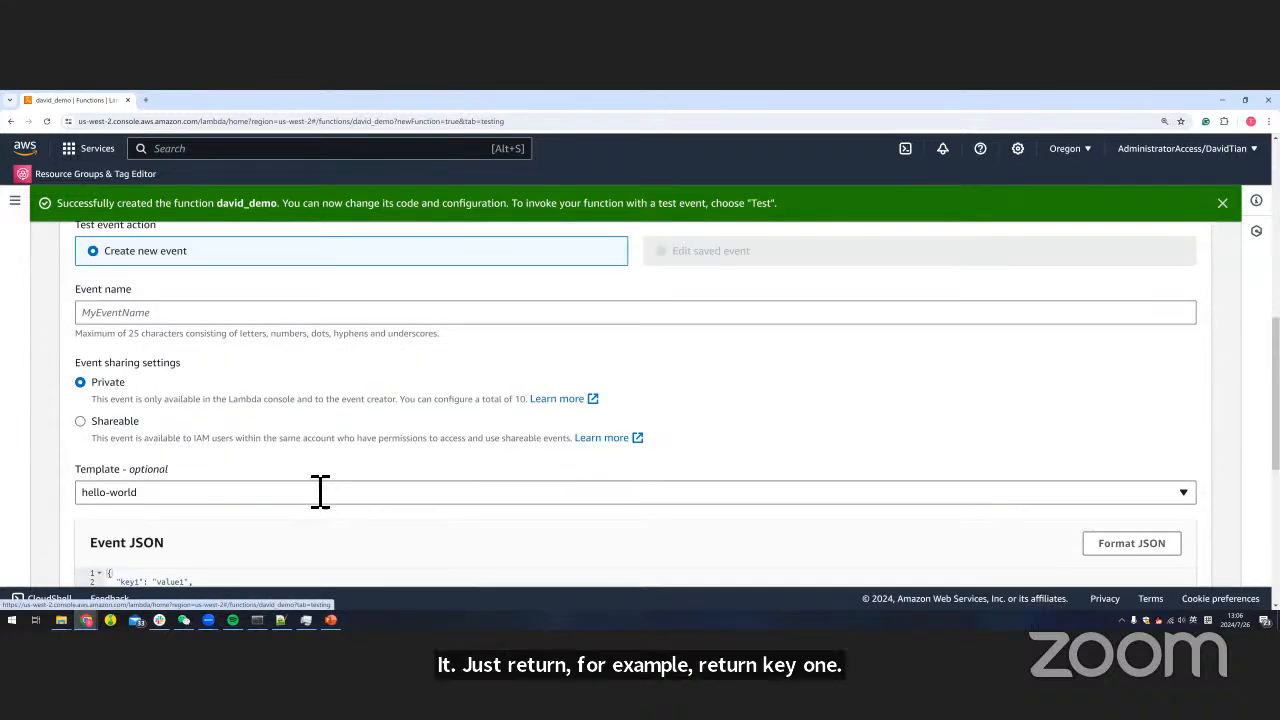
scroll(320, 492, "down", 3)
double_click(183, 385)
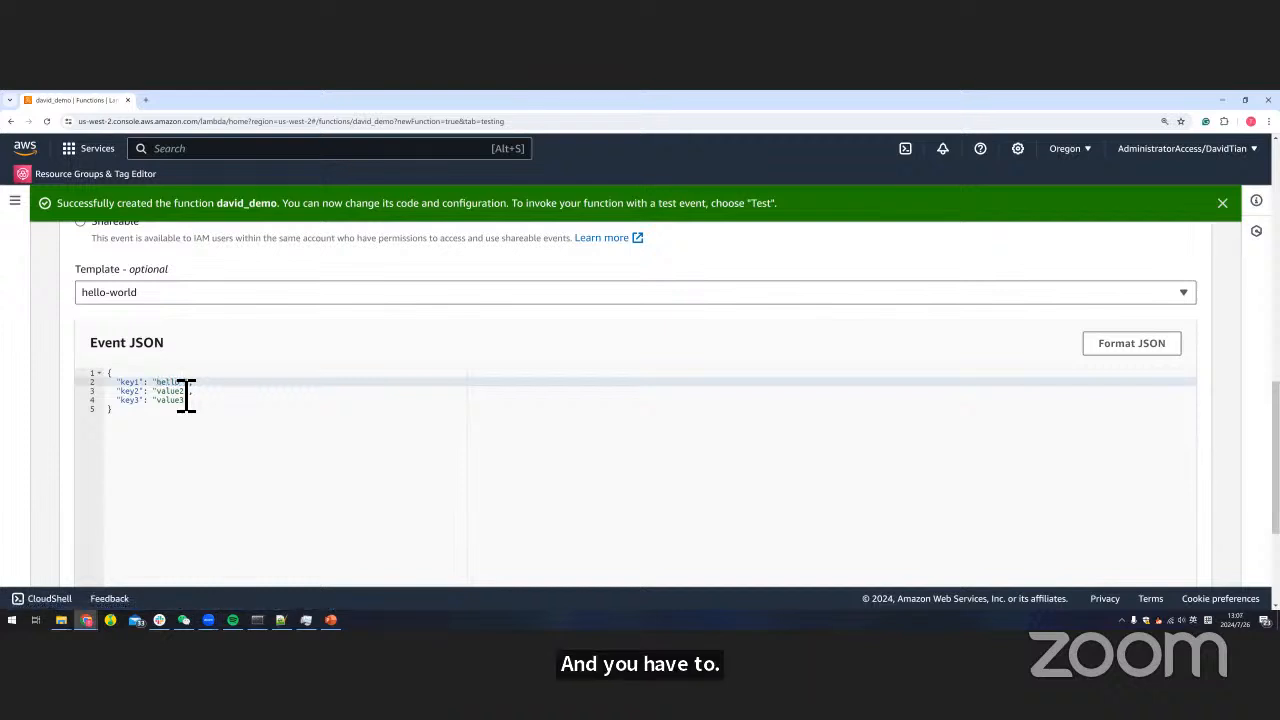
double_click(178, 391)
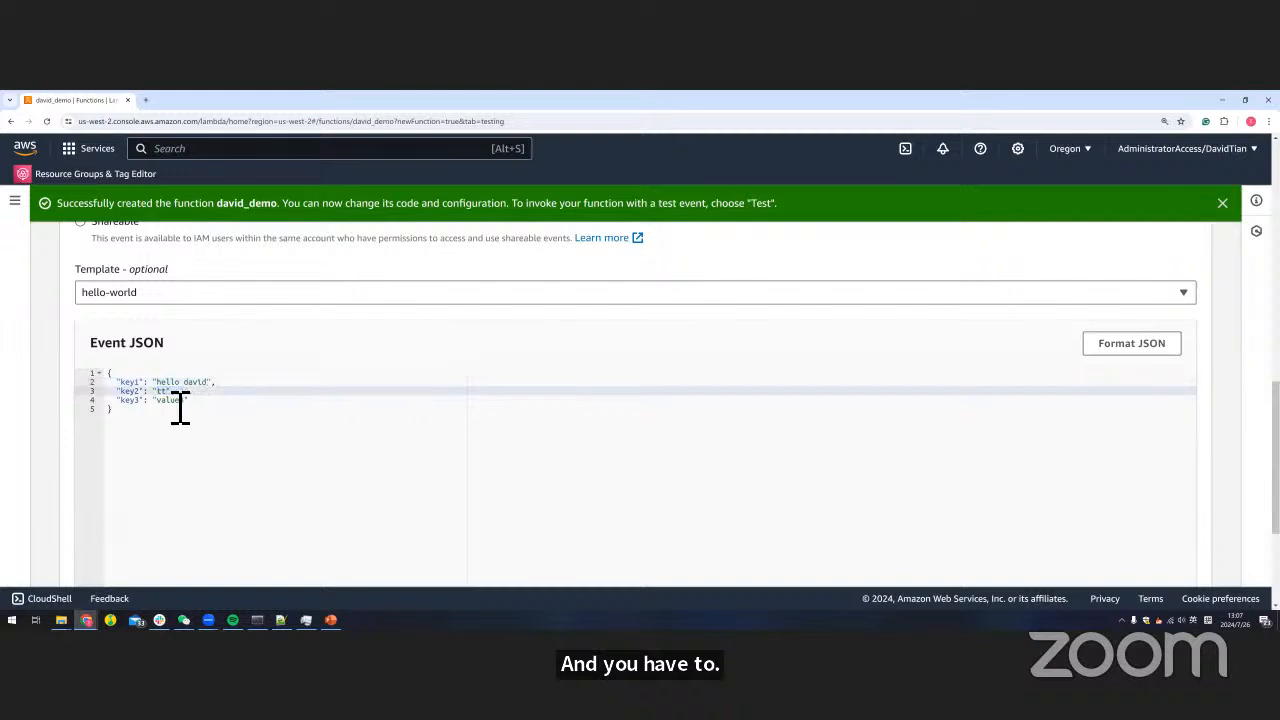
type("tt")
key("BackSpace")
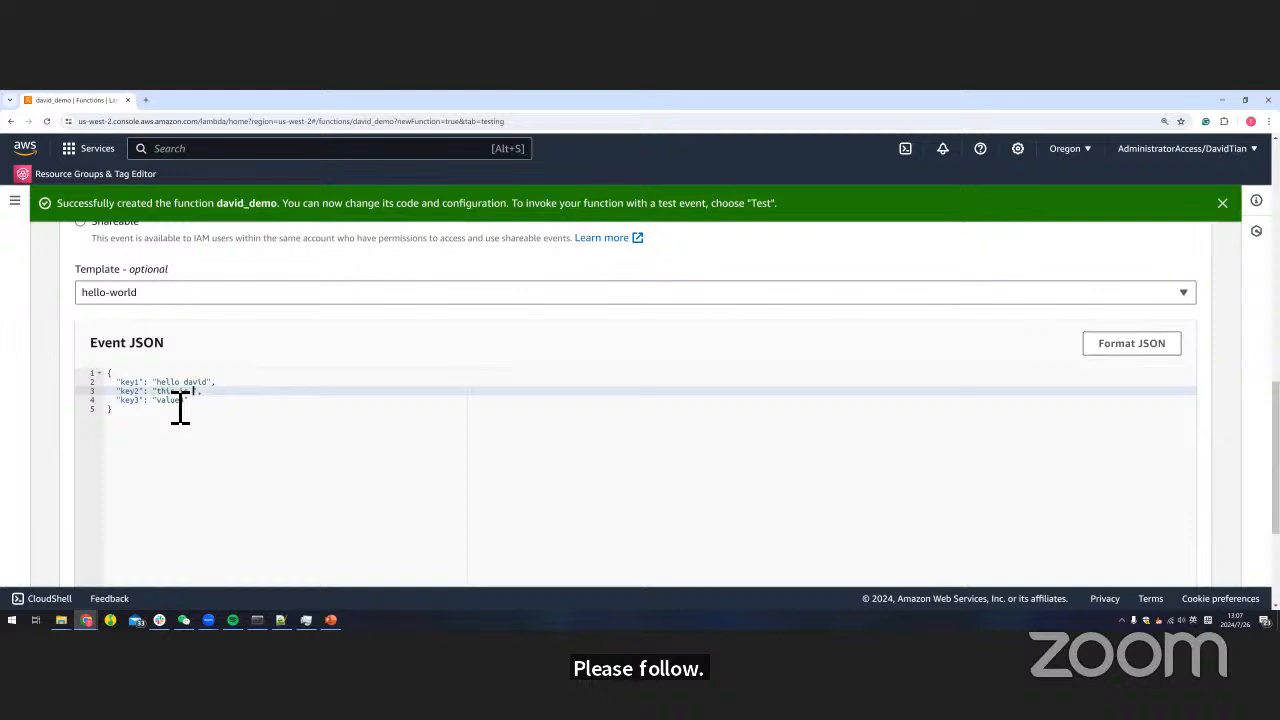
key("ctrl+a")
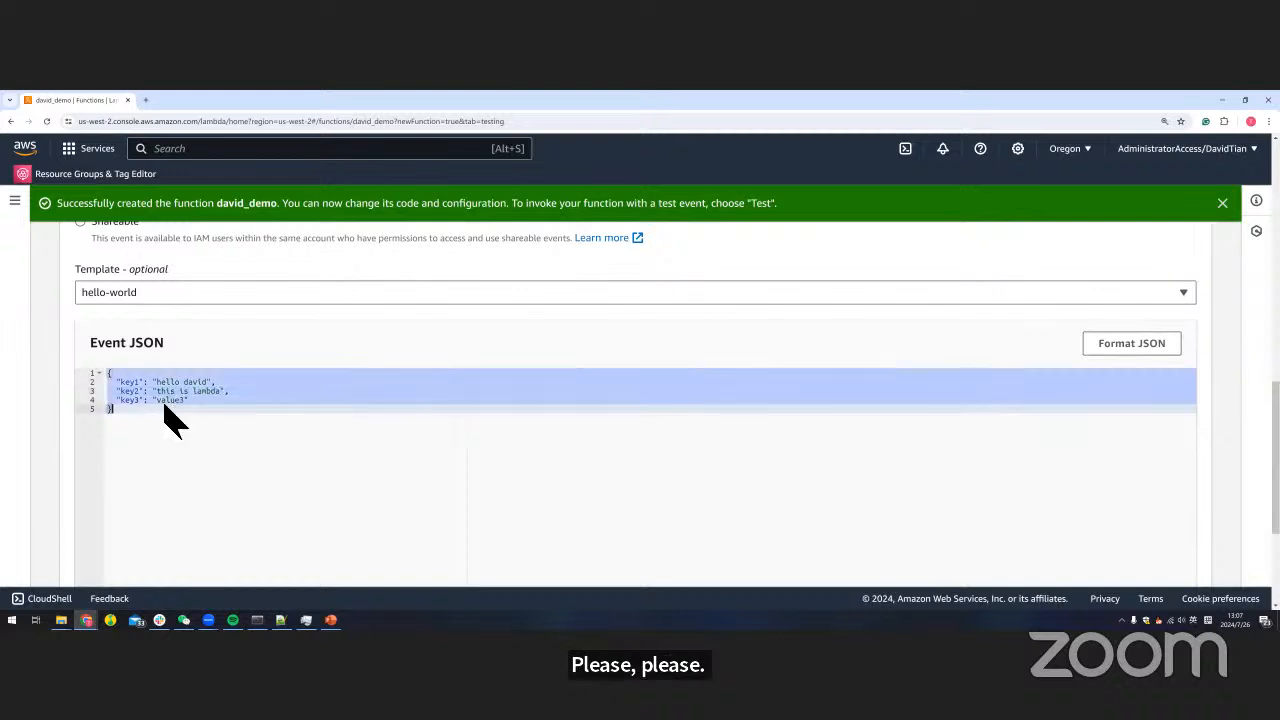
left_click(177, 401)
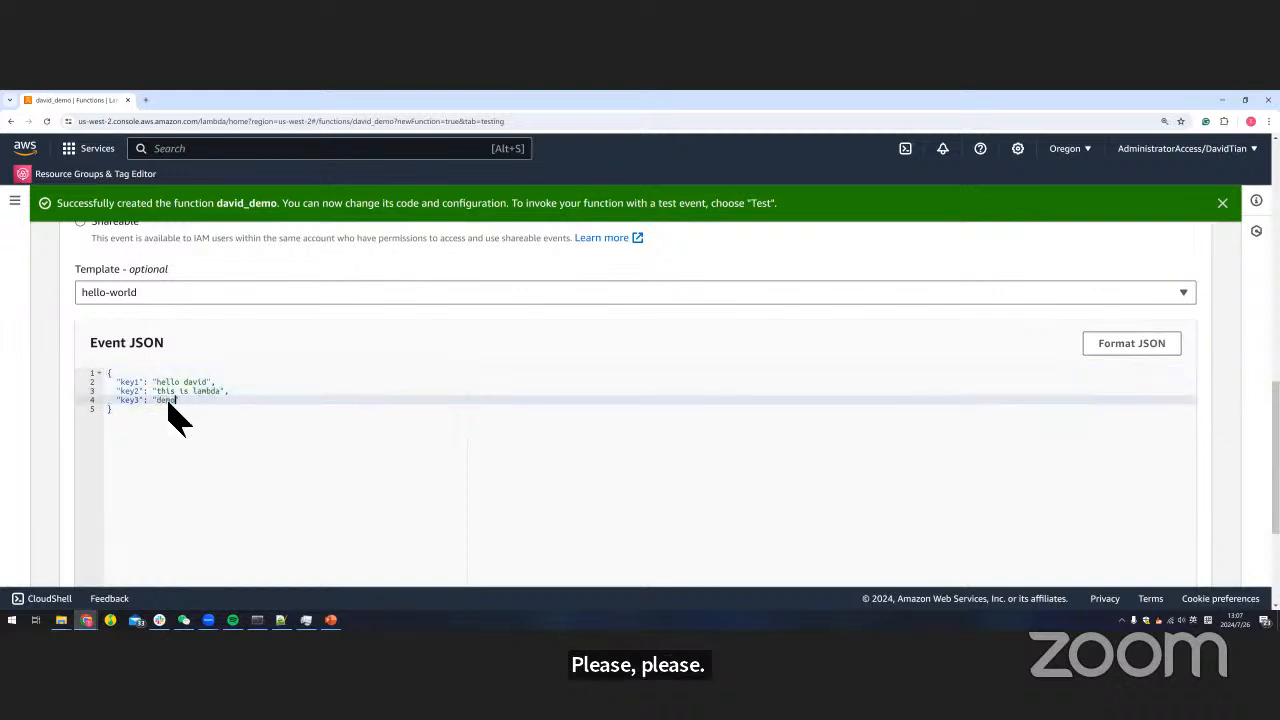
- Run the function with the edited test event and expand the execution details
scroll(438, 470, "up", 2)
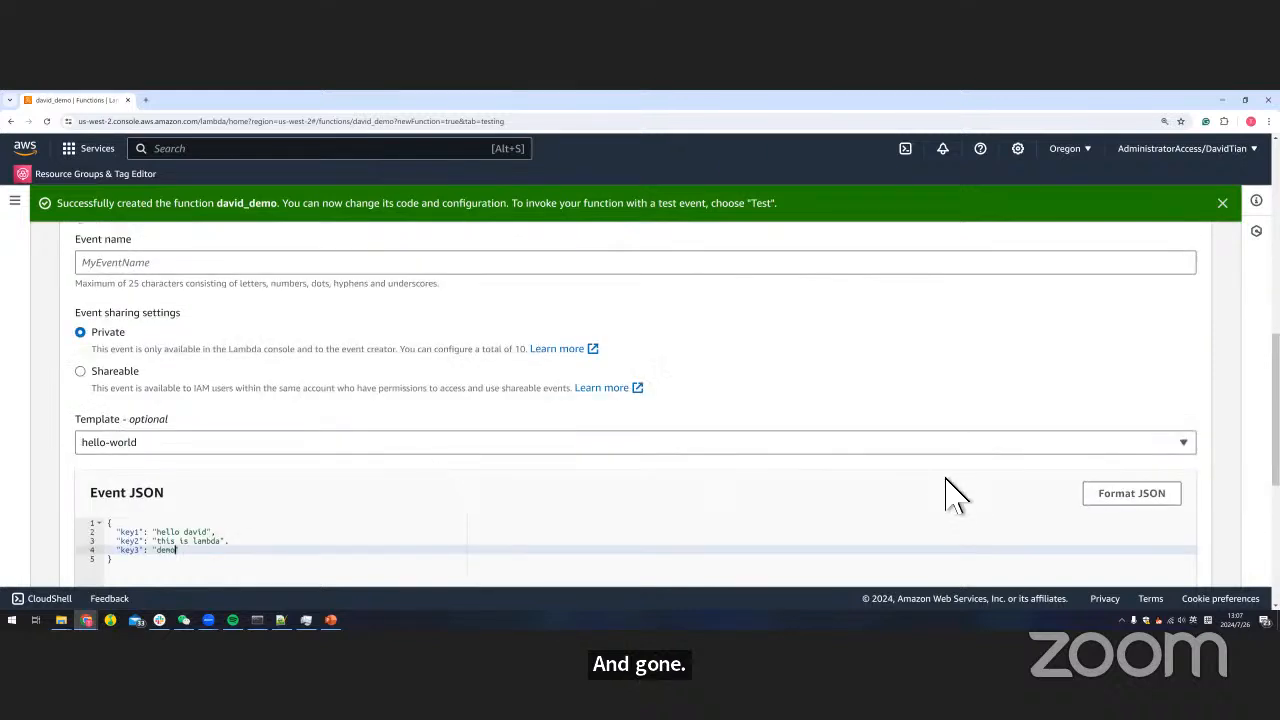
scroll(1197, 360, "up", 3)
left_click(1110, 336)
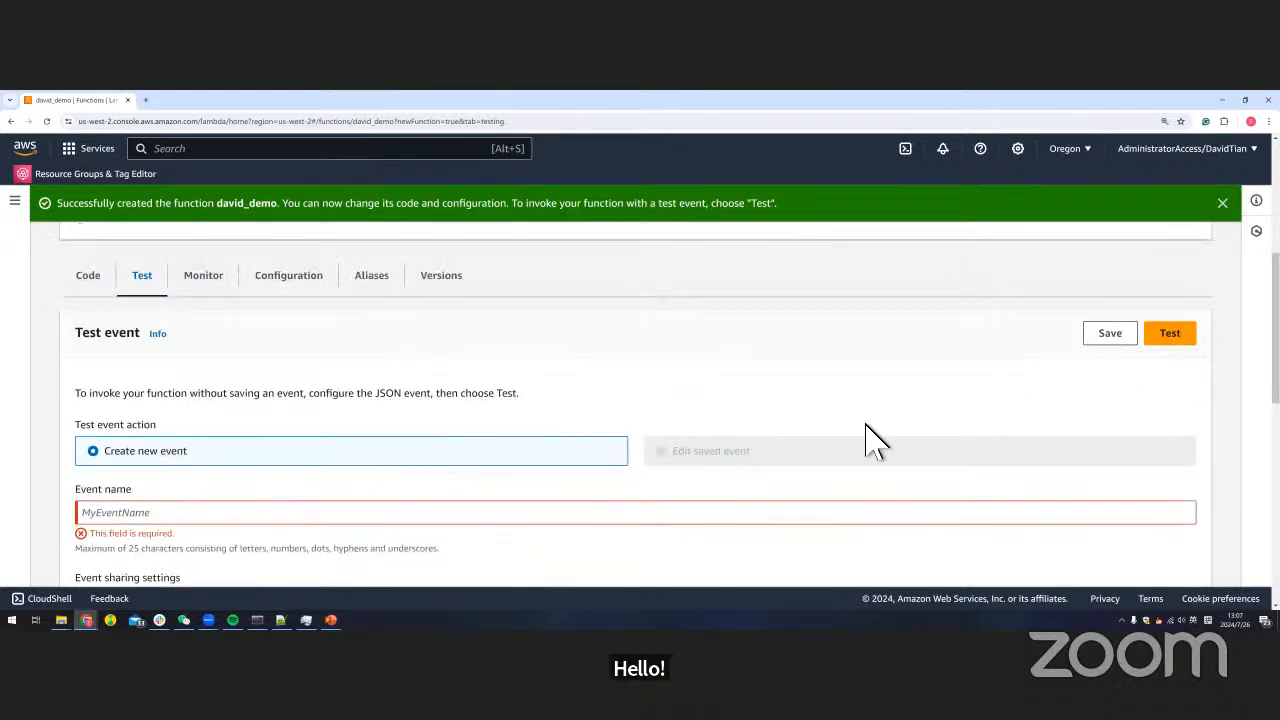
left_click(1185, 340)
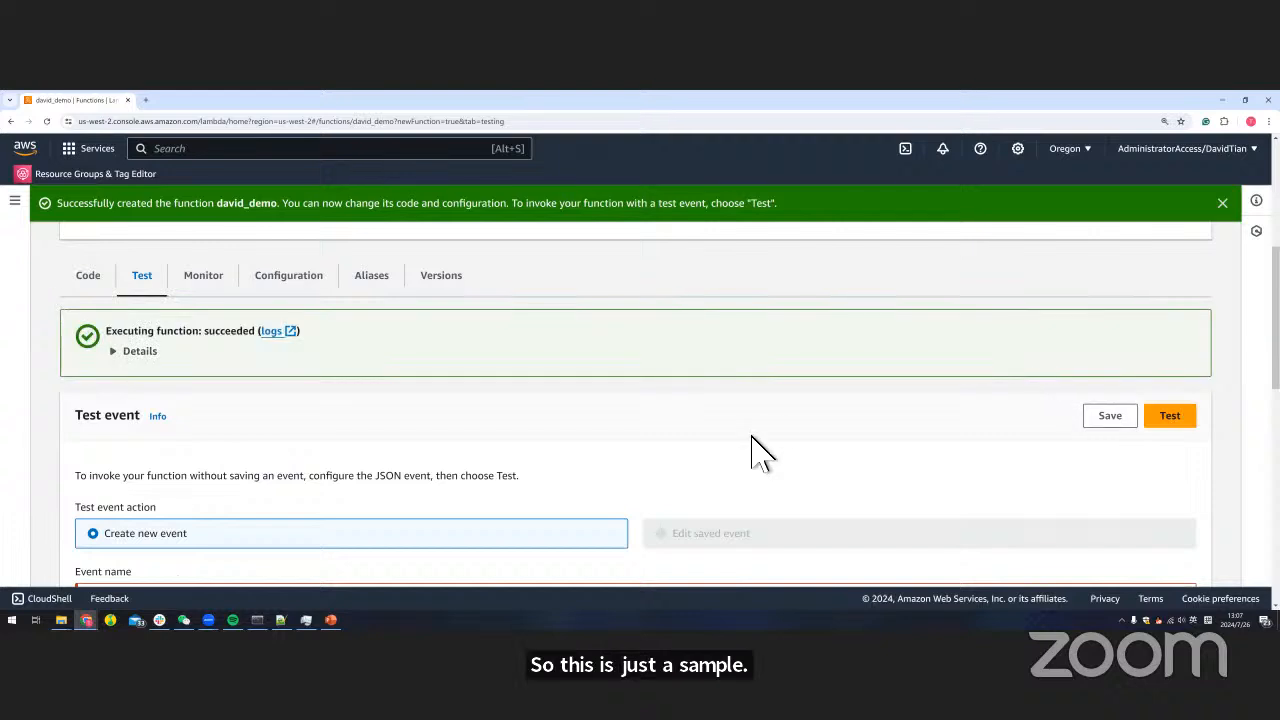
left_click(145, 352)
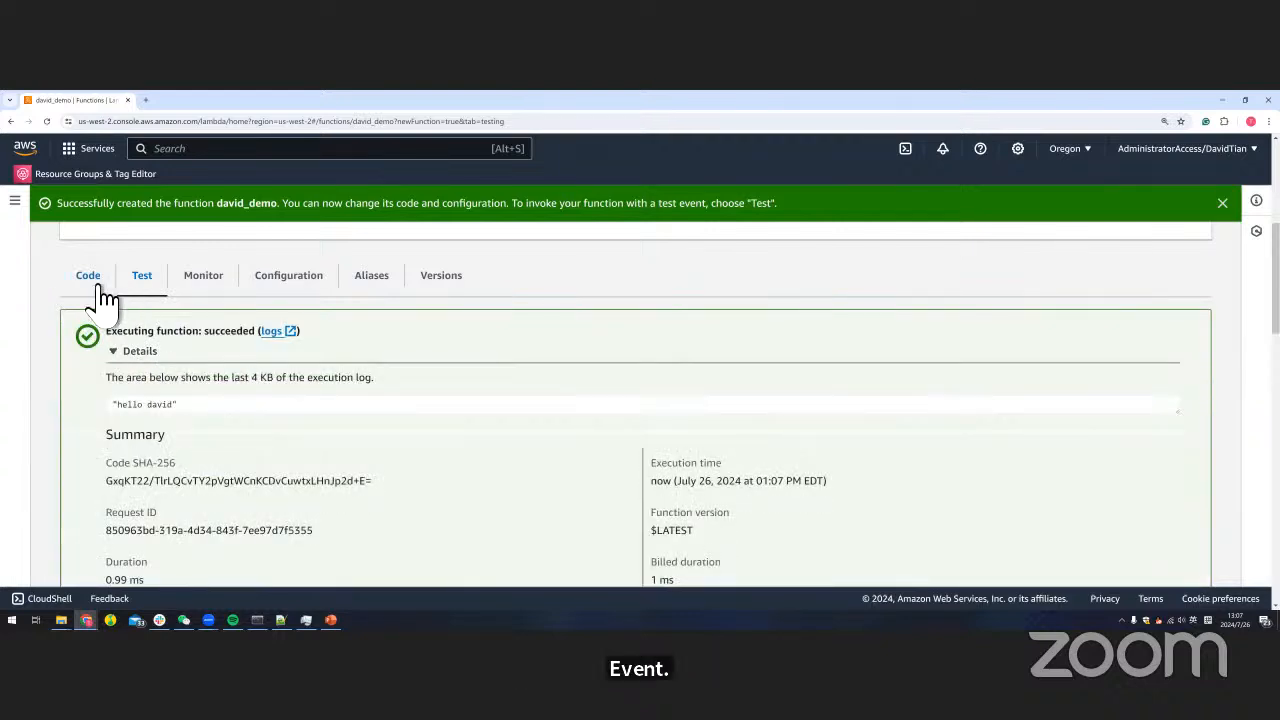
- Highlight event['key1'] in the return line of the lambda_function code, then revisit the test event form
left_click(104, 282)
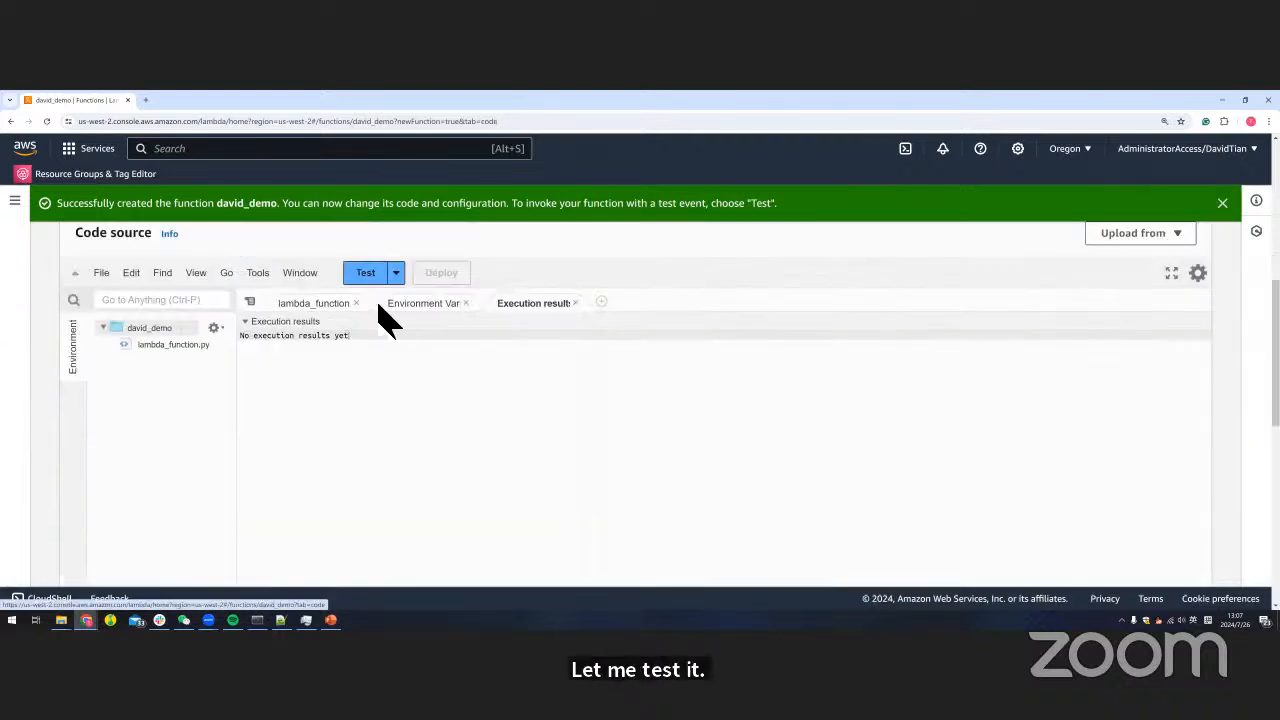
left_click(318, 303)
left_click_drag(322, 411, 382, 412)
scroll(400, 455, "up", 2)
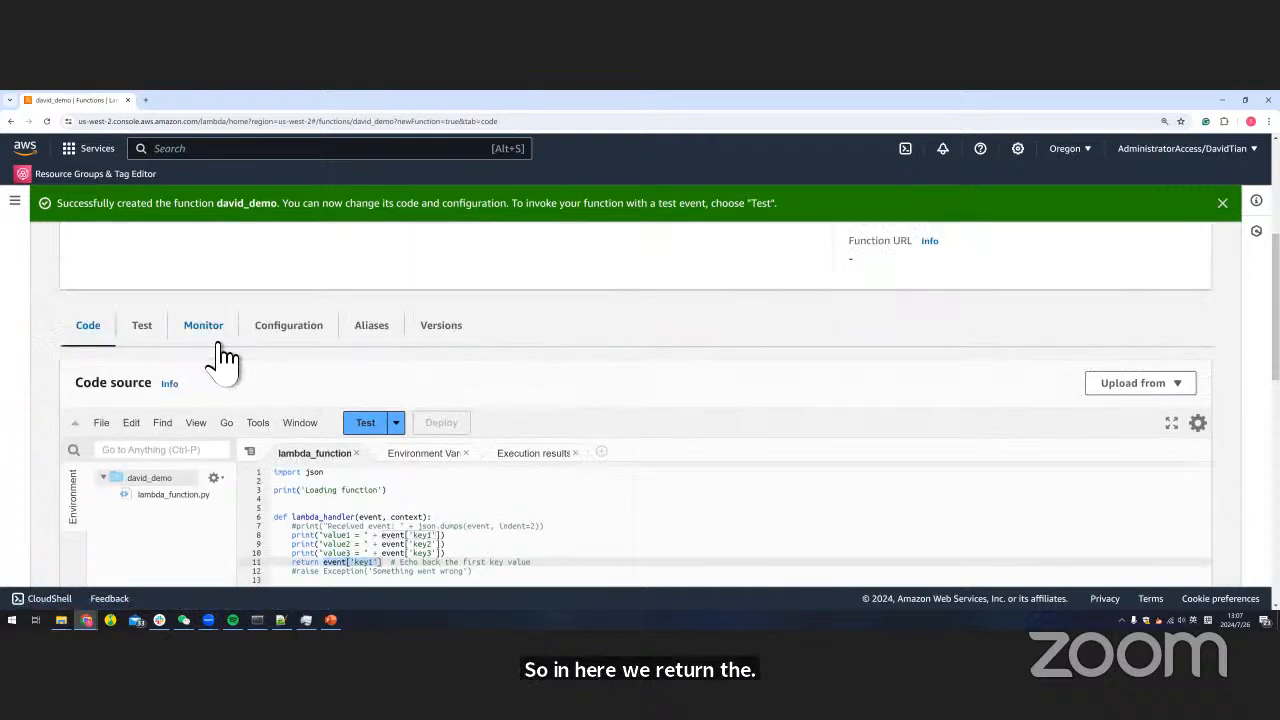
left_click(155, 330)
scroll(200, 380, "down", 2)
scroll(220, 420, "up", 2)
scroll(237, 491, "down", 4)
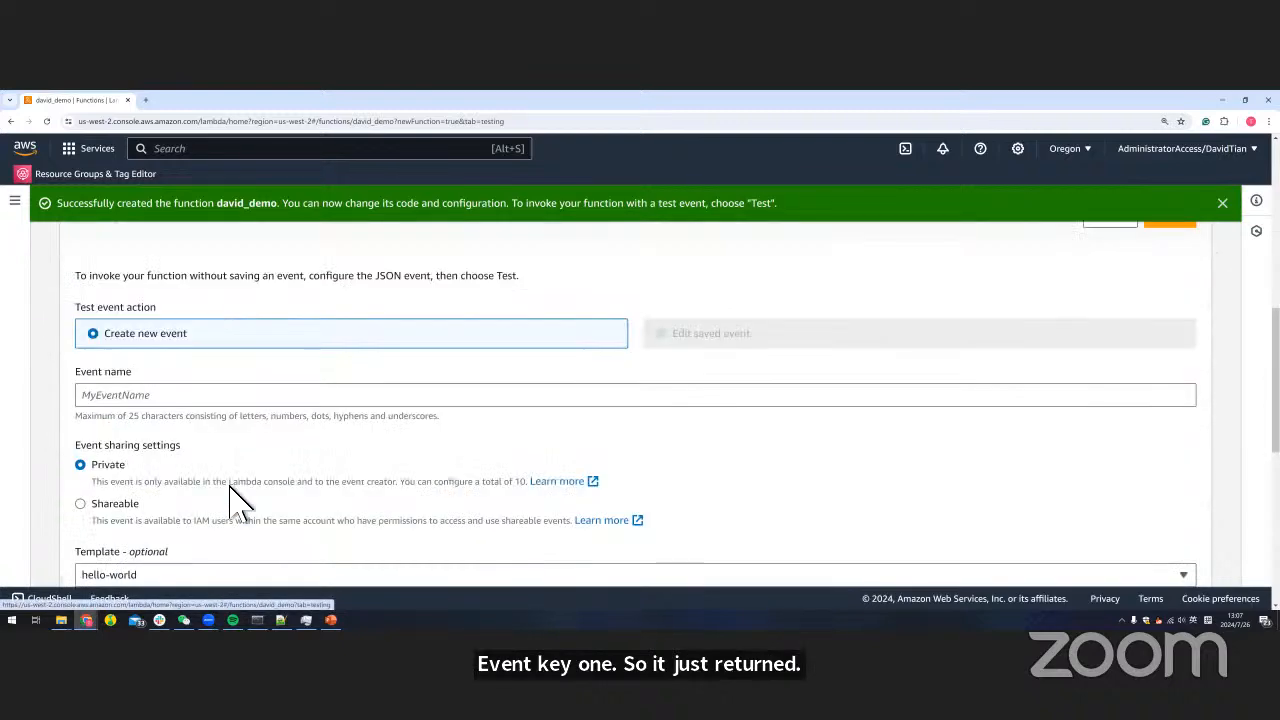
scroll(180, 340, "up", 5)
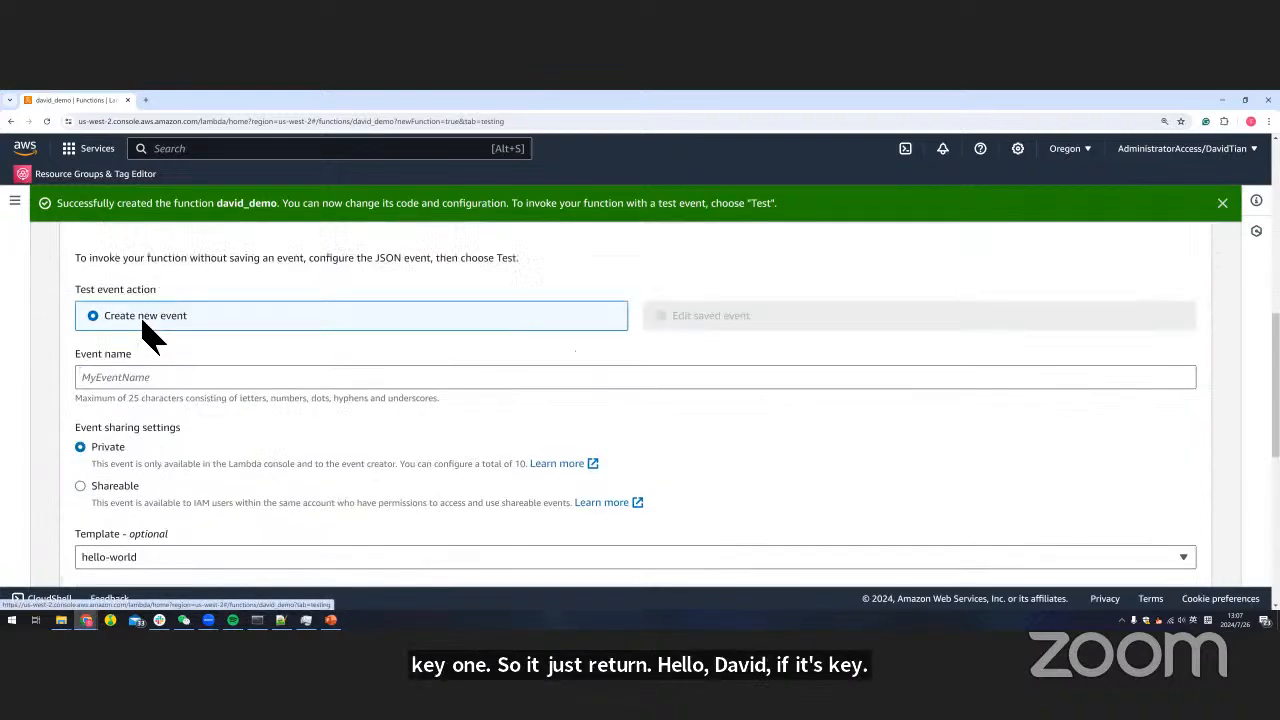
- Review the lambda_handler code again in the function's code source
left_click(97, 333)
scroll(528, 480, "down", 2)
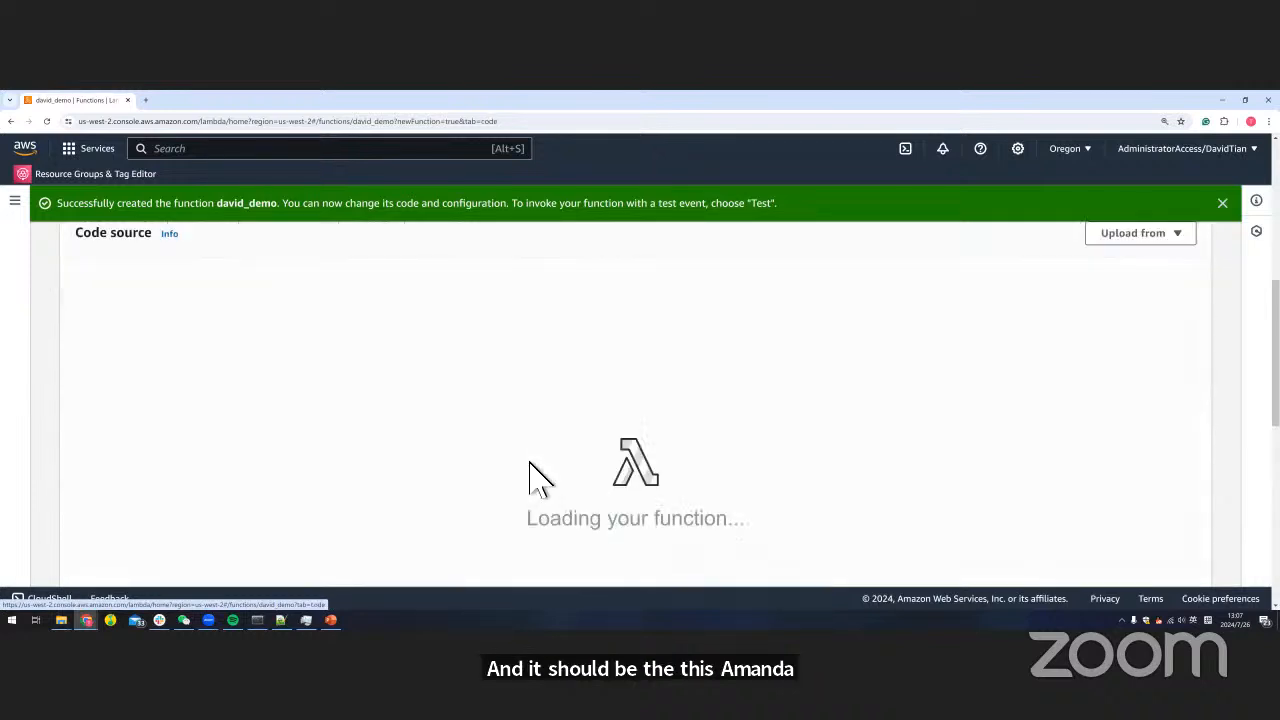
scroll(436, 432, "down", 1)
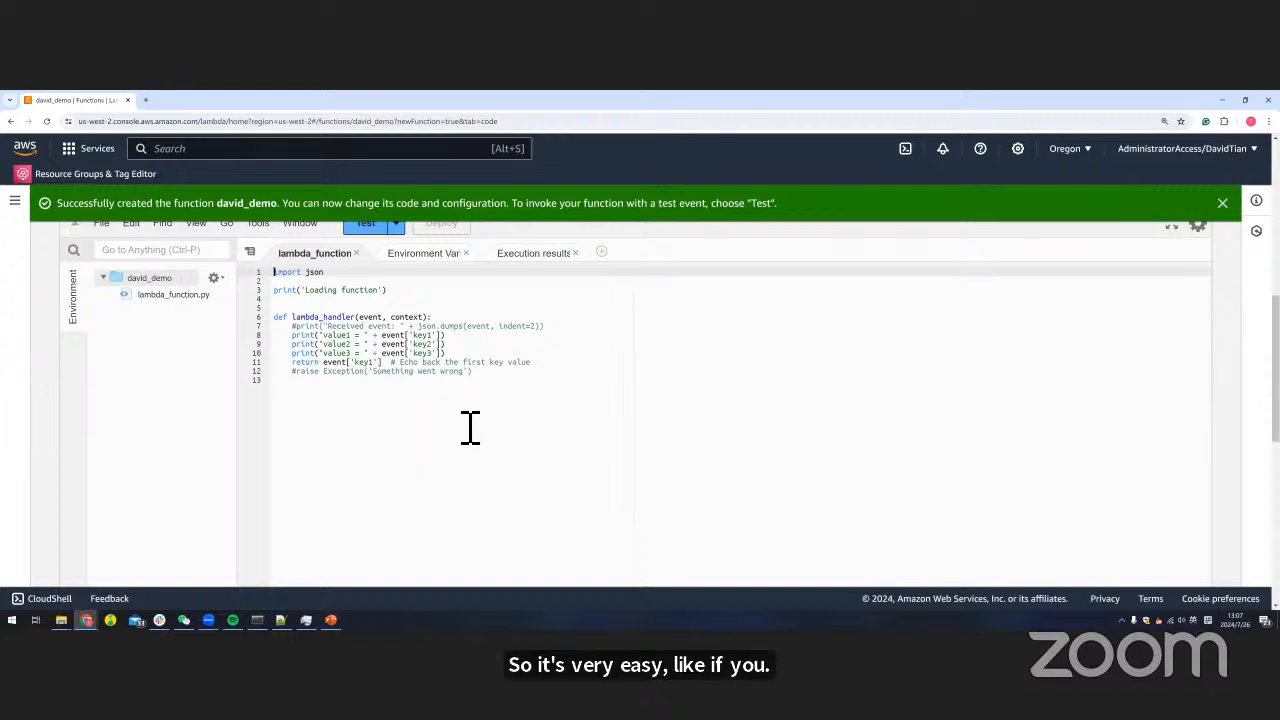
scroll(470, 428, "up", 2)
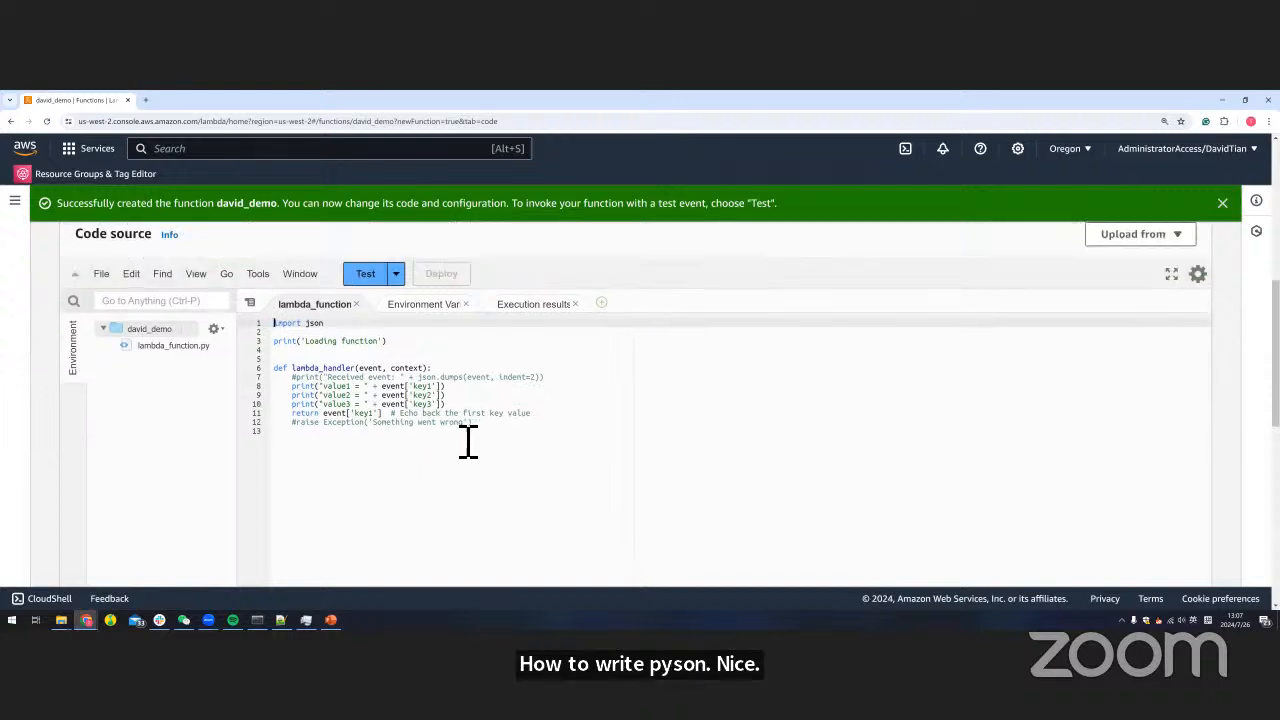
- Open the function's CloudWatch logs from its monitoring page and read the events in its log stream
scroll(274, 371, "up", 2)
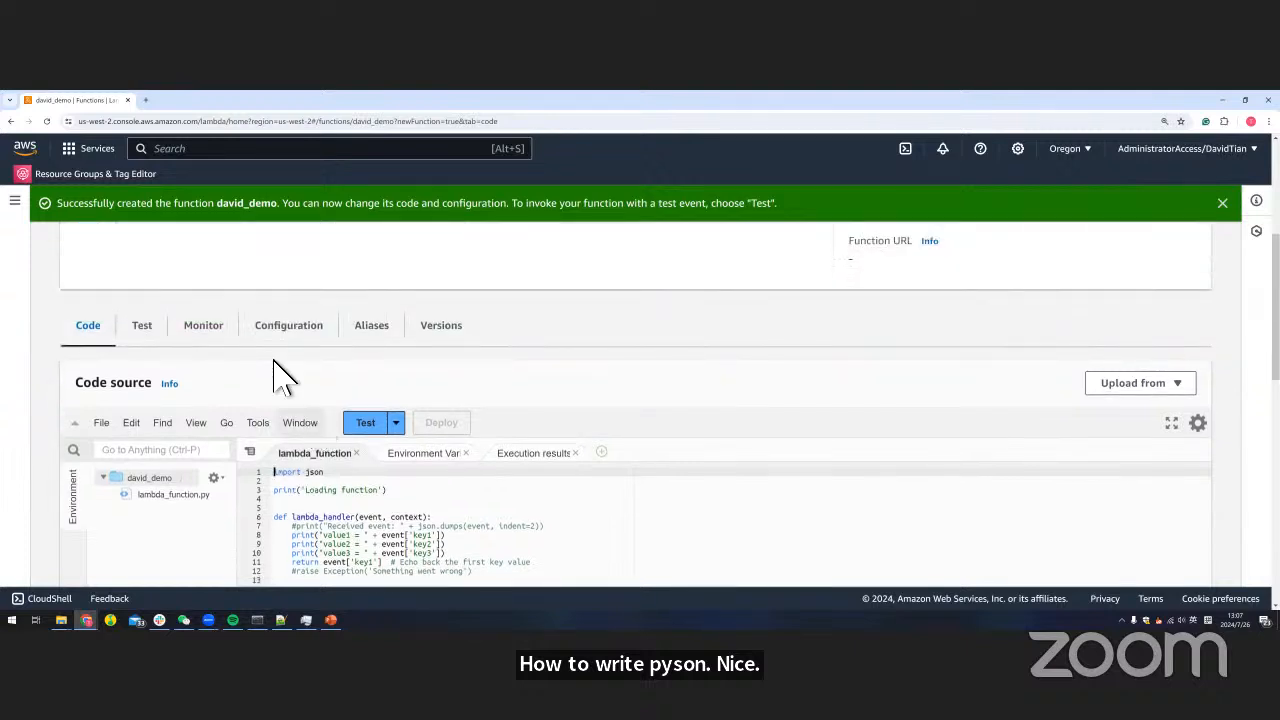
scroll(249, 443, "up", 2)
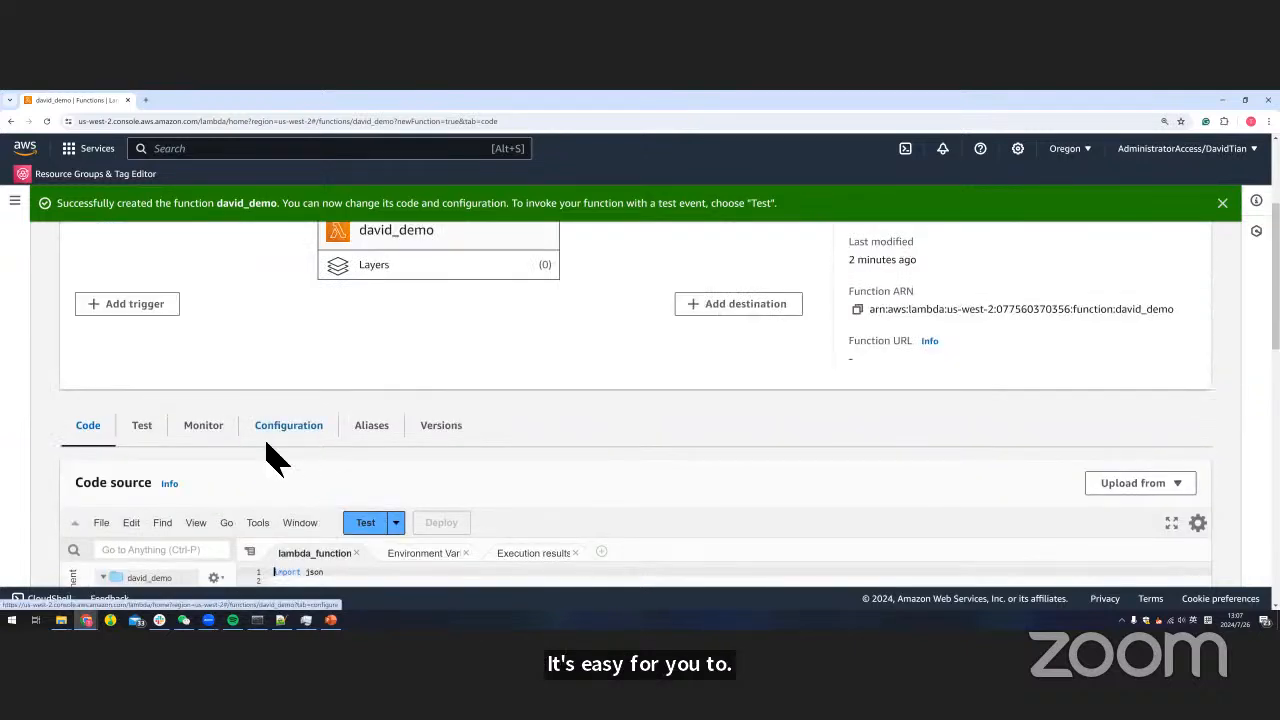
left_click(198, 432)
scroll(300, 452, "down", 2)
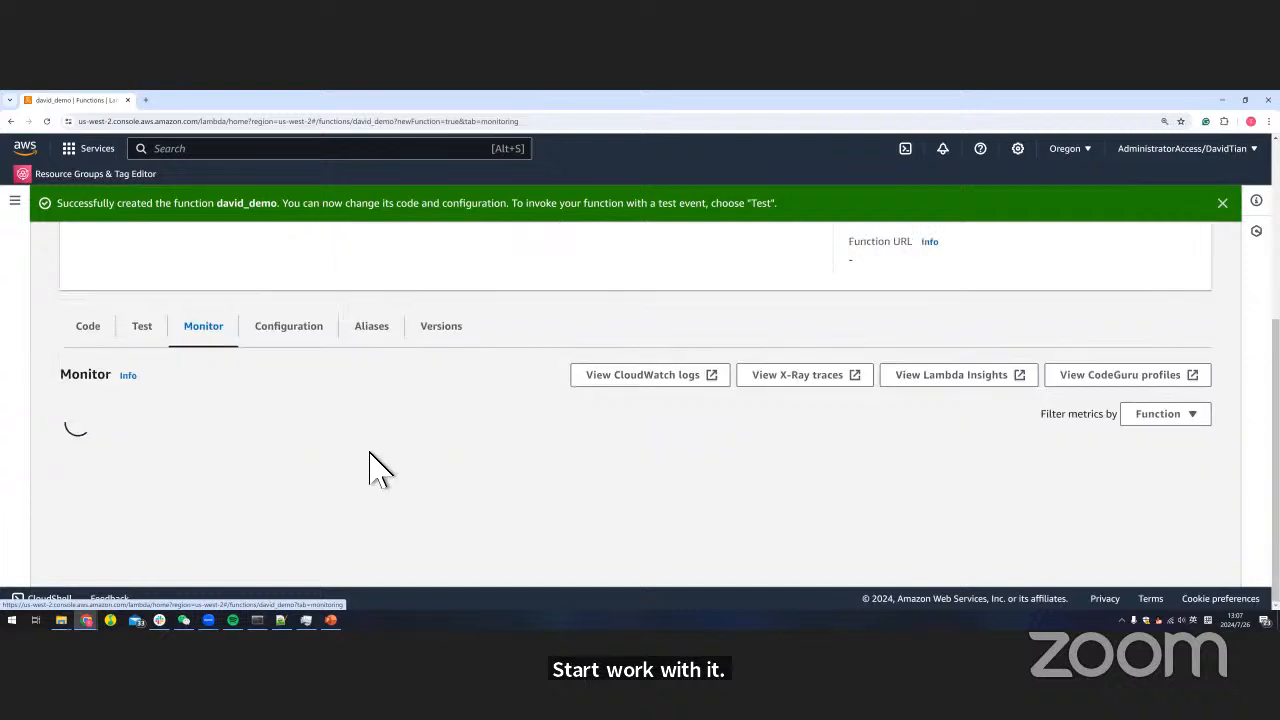
left_click(645, 385)
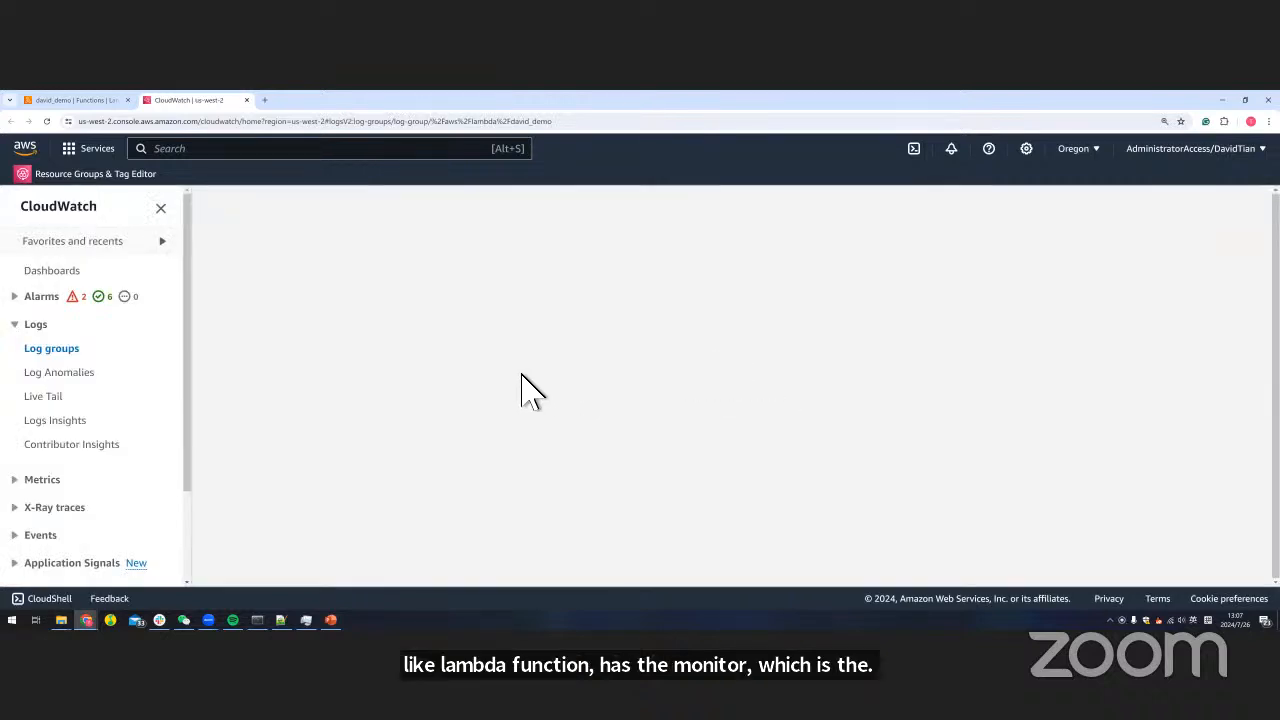
scroll(495, 410, "down", 3)
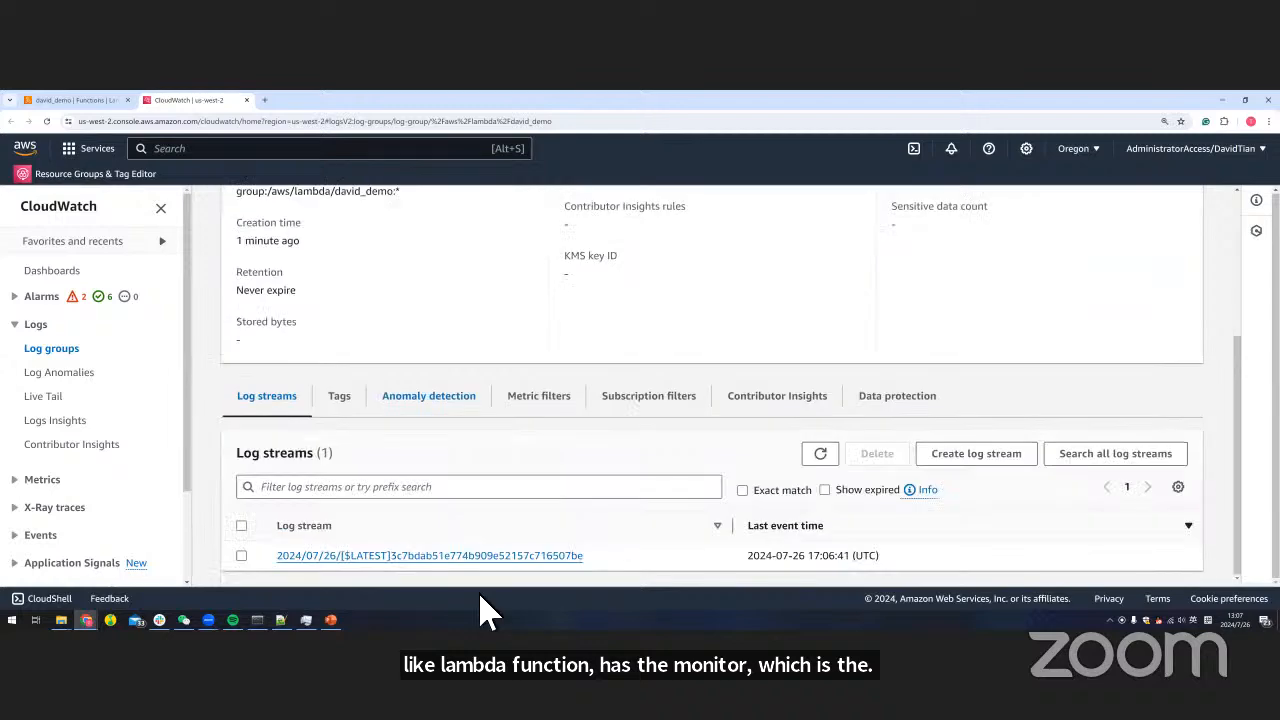
left_click(480, 555)
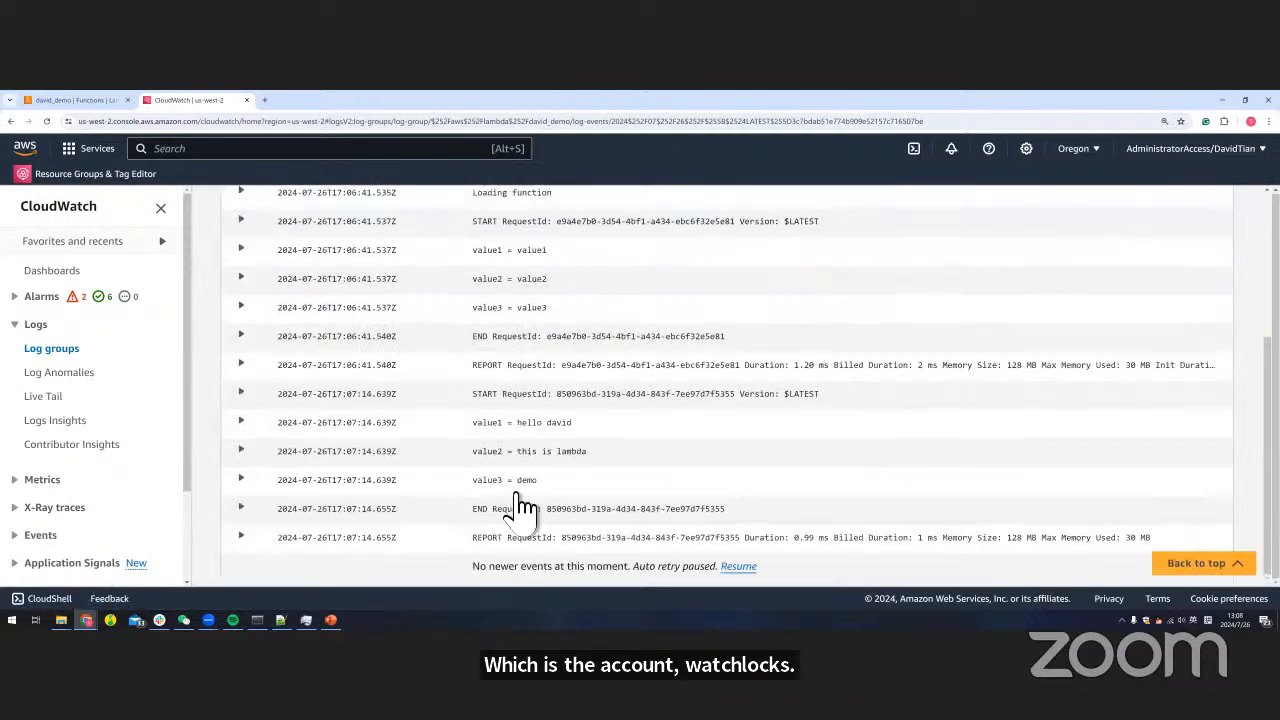
scroll(520, 365, "down", 1)
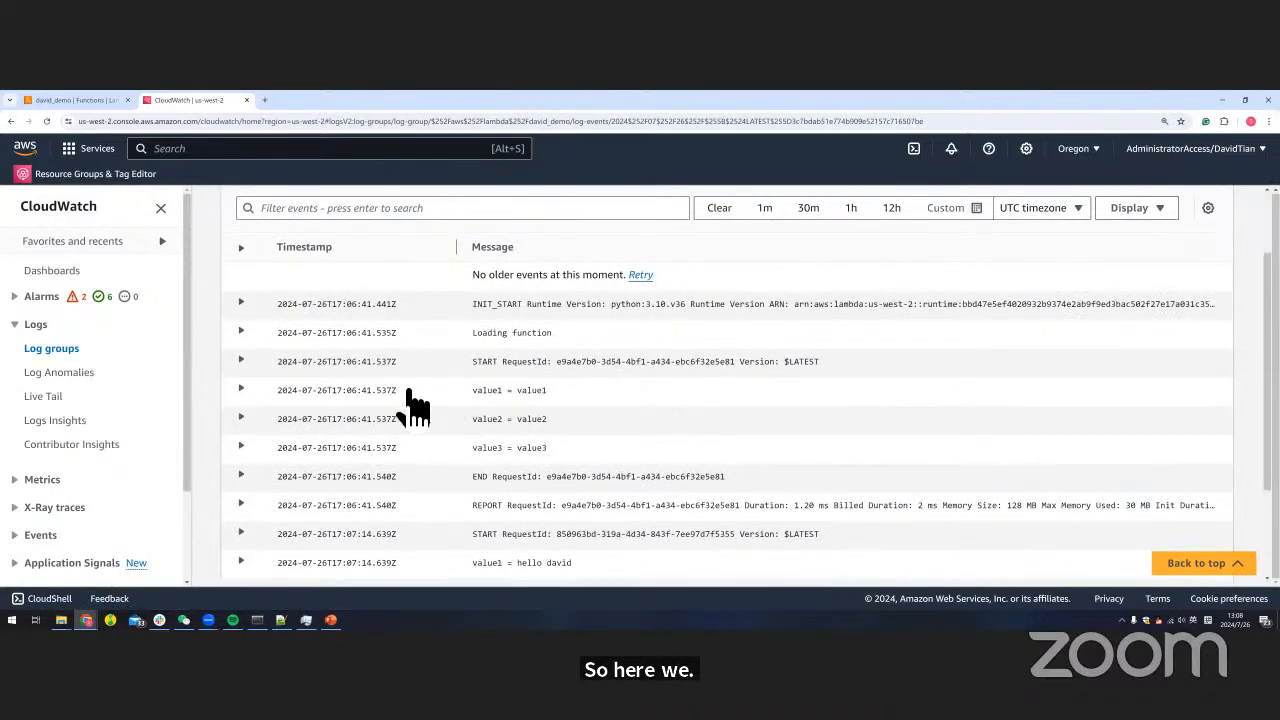
- Return to the Lambda function's code and highlight the three print lines in the handler
left_click(80, 100)
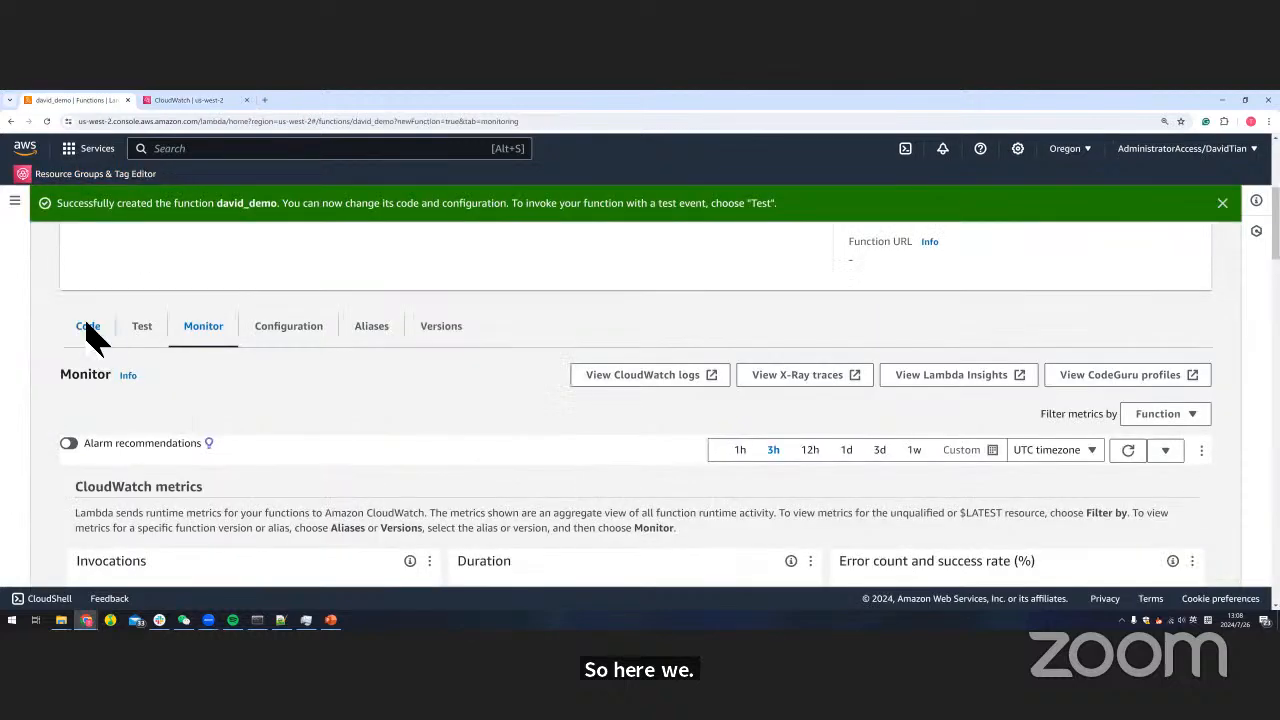
left_click(88, 326)
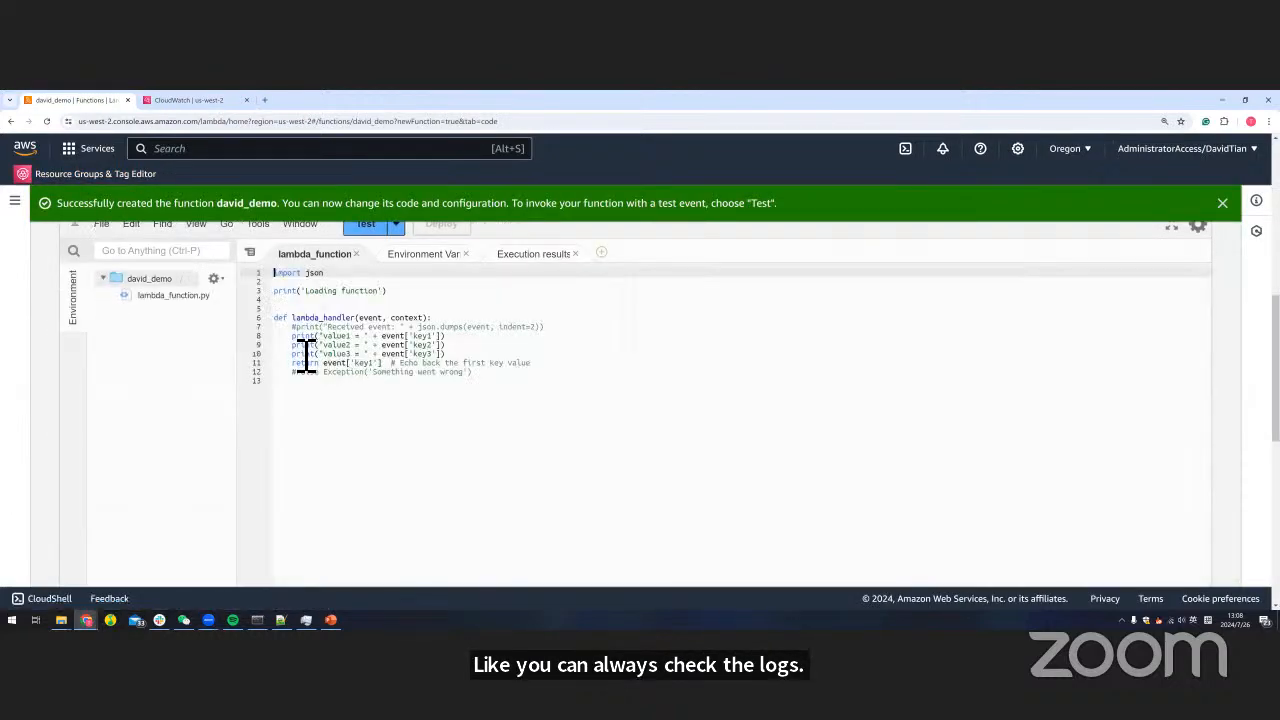
left_click_drag(291, 336, 510, 370)
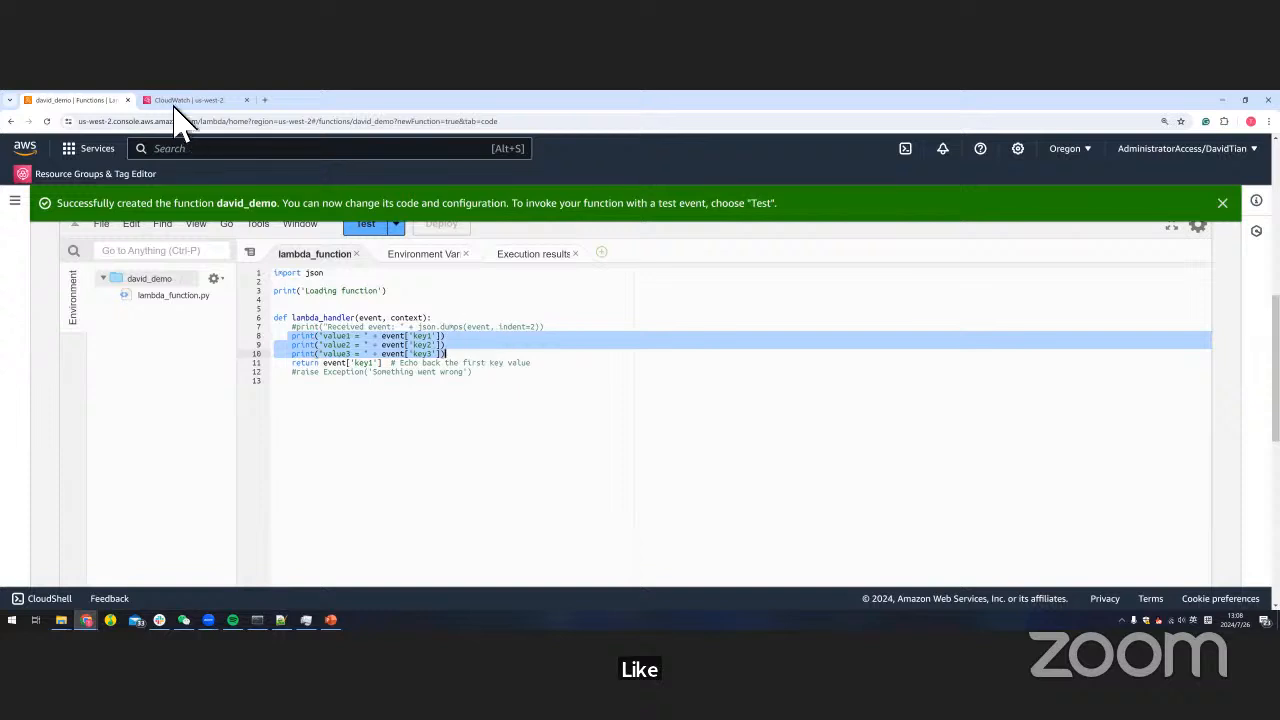
- Switch back to the CloudWatch log events and highlight the printed value1 to value3 lines of both test runs
left_click(188, 101)
scroll(534, 407, "down", 1)
scroll(536, 405, "up", 3)
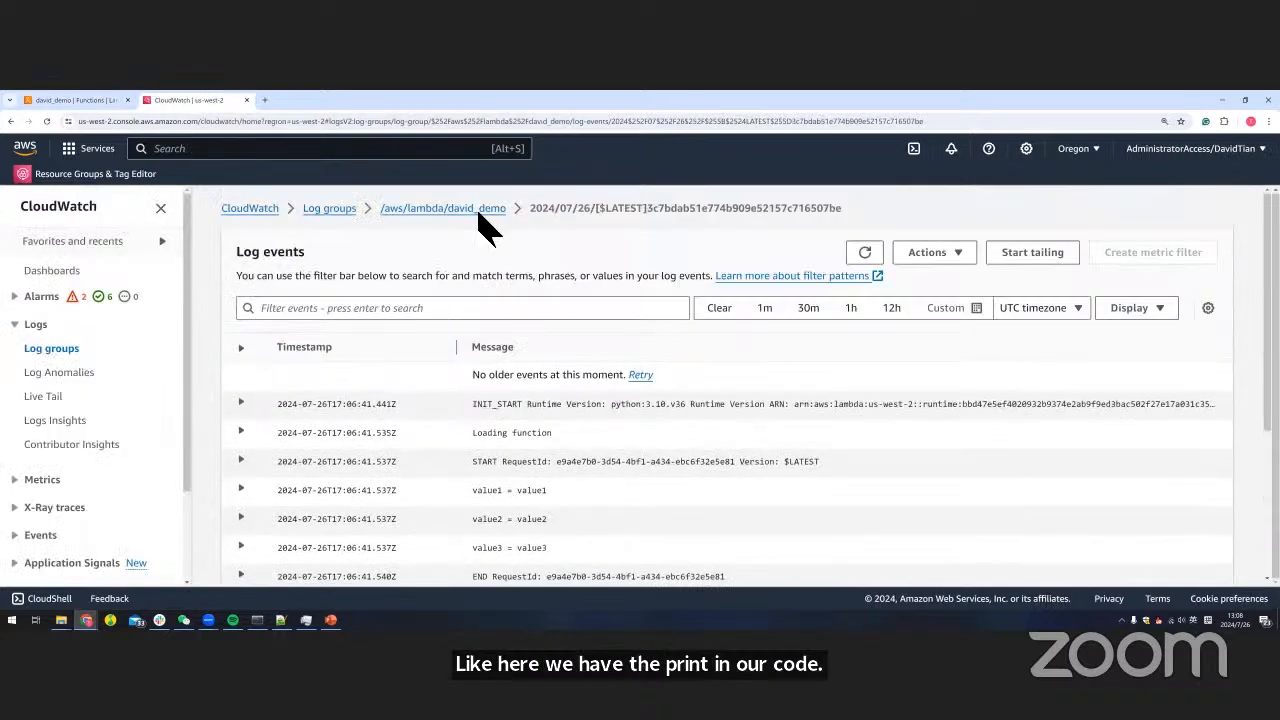
scroll(480, 357, "down", 3)
left_click_drag(606, 352, 628, 428)
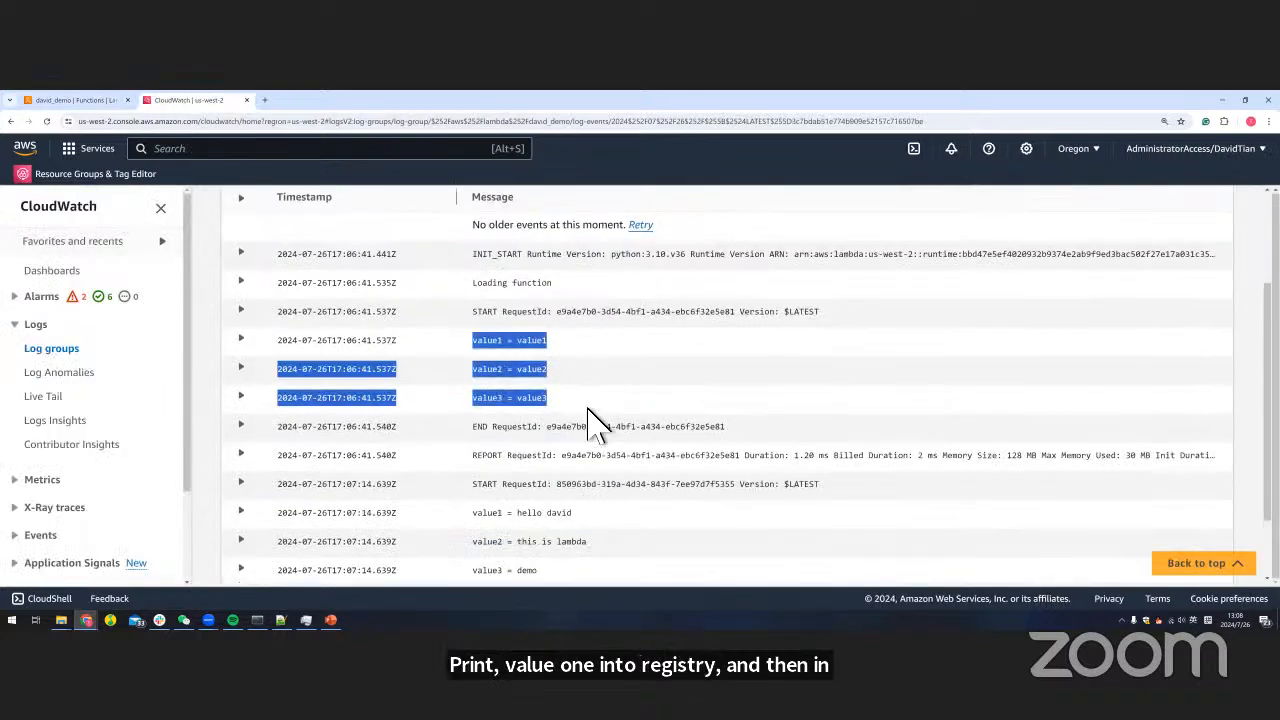
scroll(634, 429, "down", 2)
left_click_drag(476, 423, 642, 510)
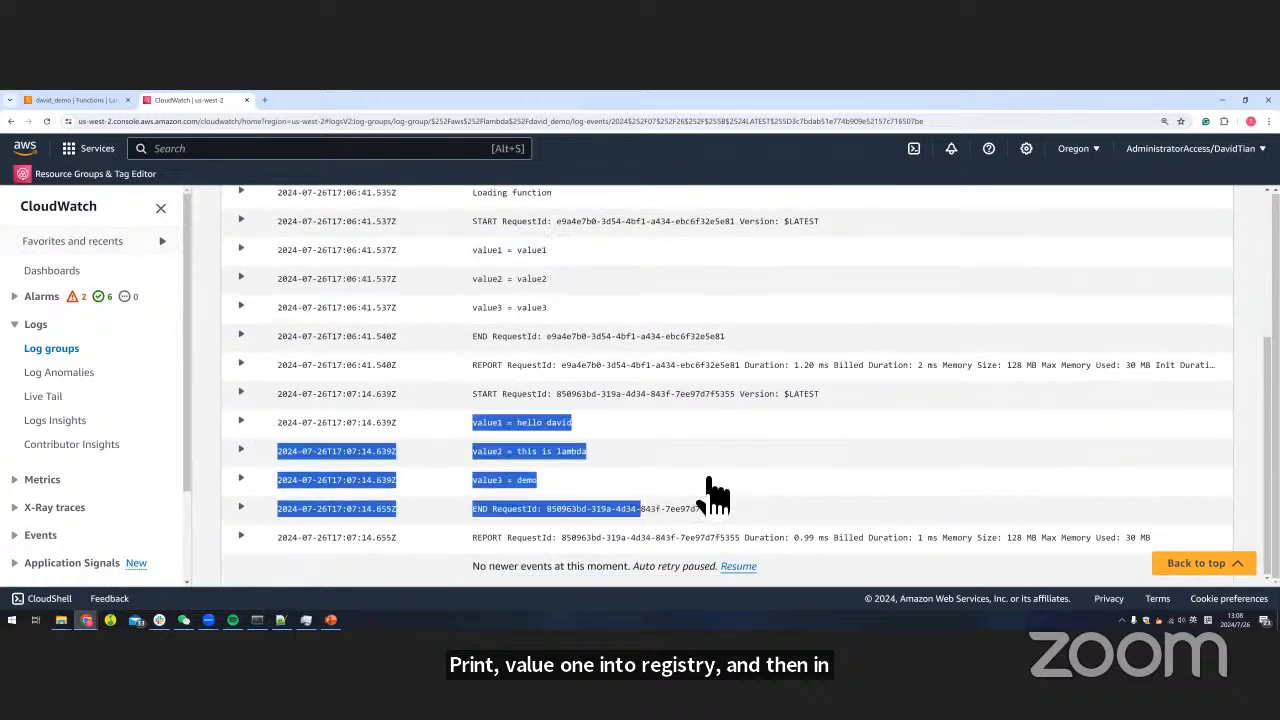
- Return to the Lambda function, revisit its monitoring page, and open its configuration and function overview
left_click(90, 103)
scroll(300, 380, "up", 3)
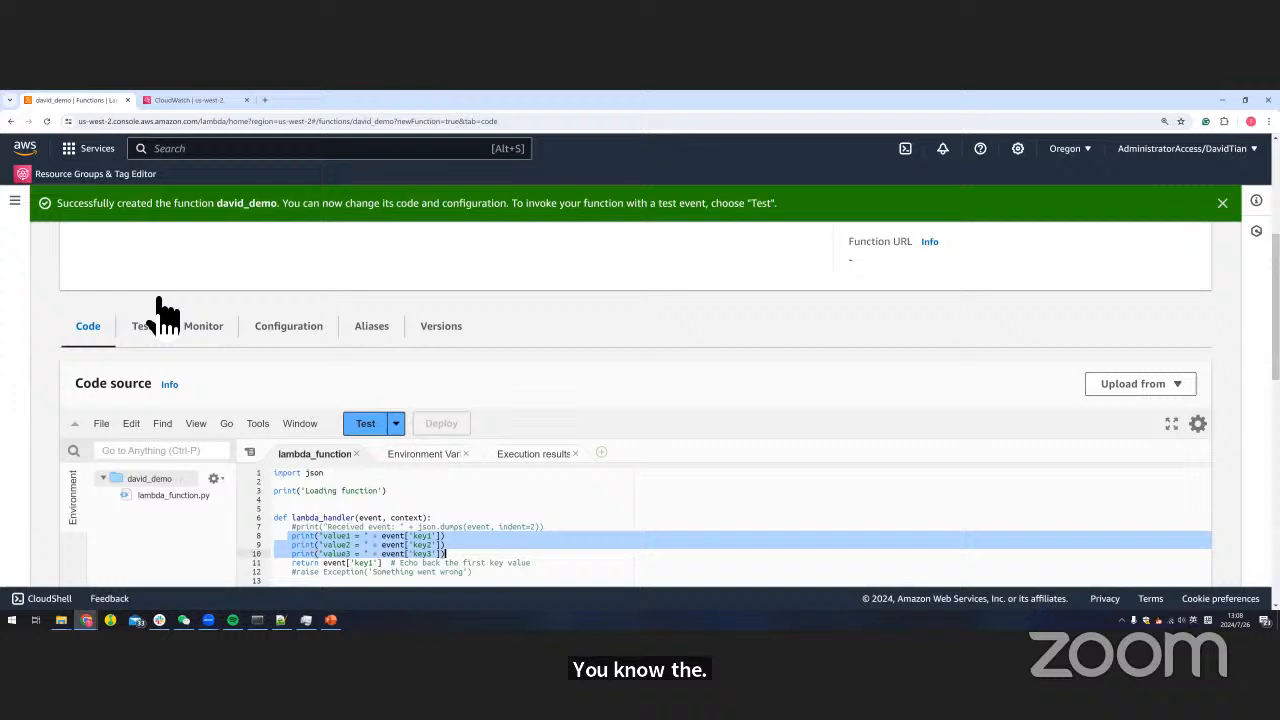
left_click(215, 336)
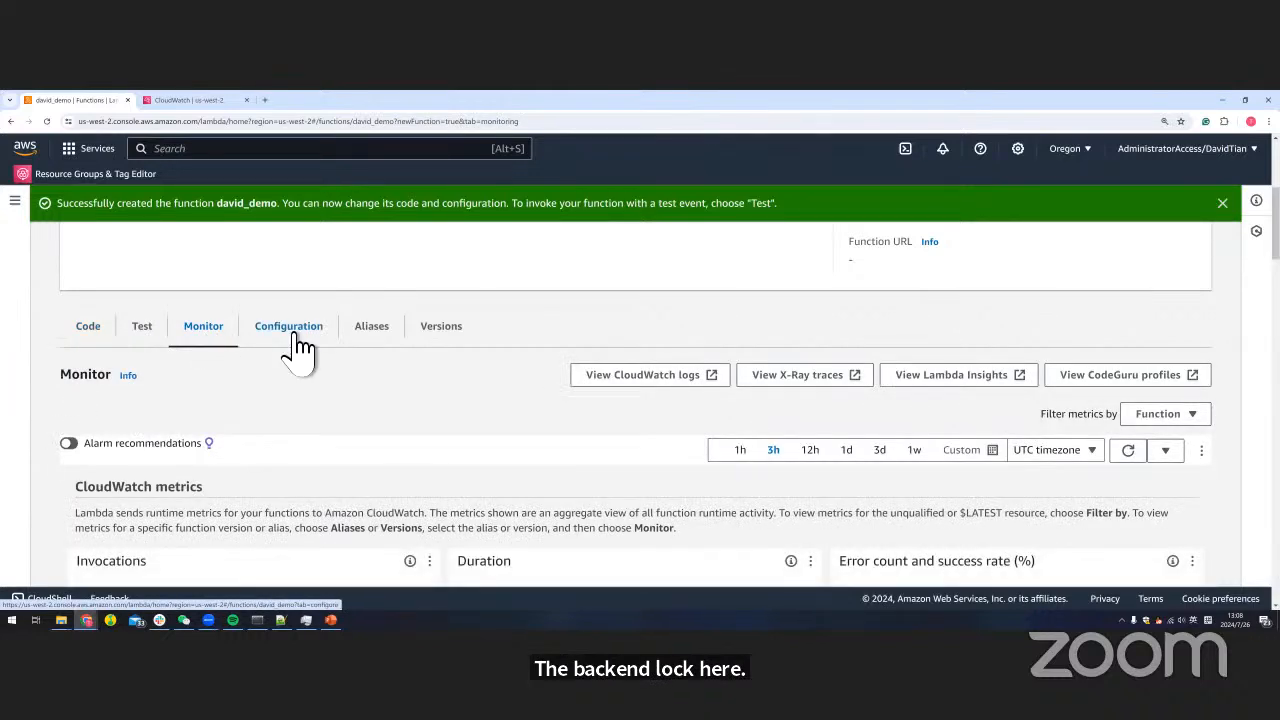
left_click(300, 343)
scroll(243, 394, "up", 5)
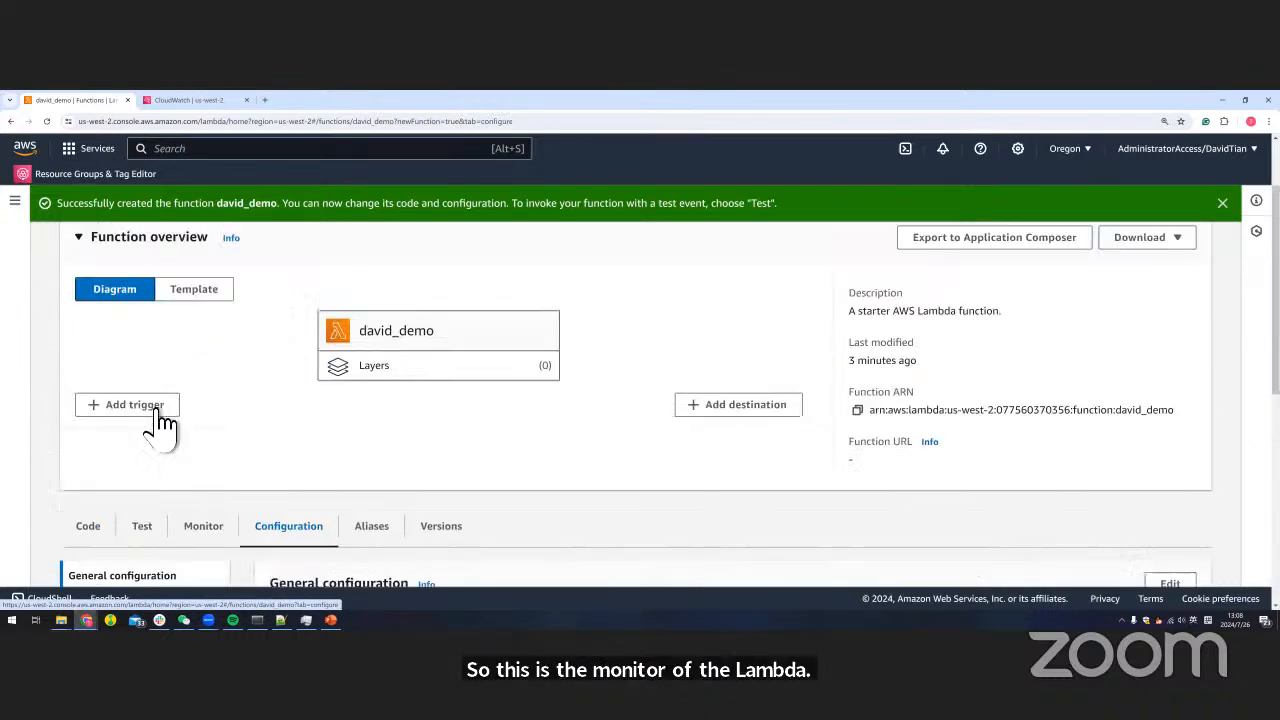
- Start adding a trigger to the function, browse the available sources, and search them for "cron", clearing the search again
left_click(152, 410)
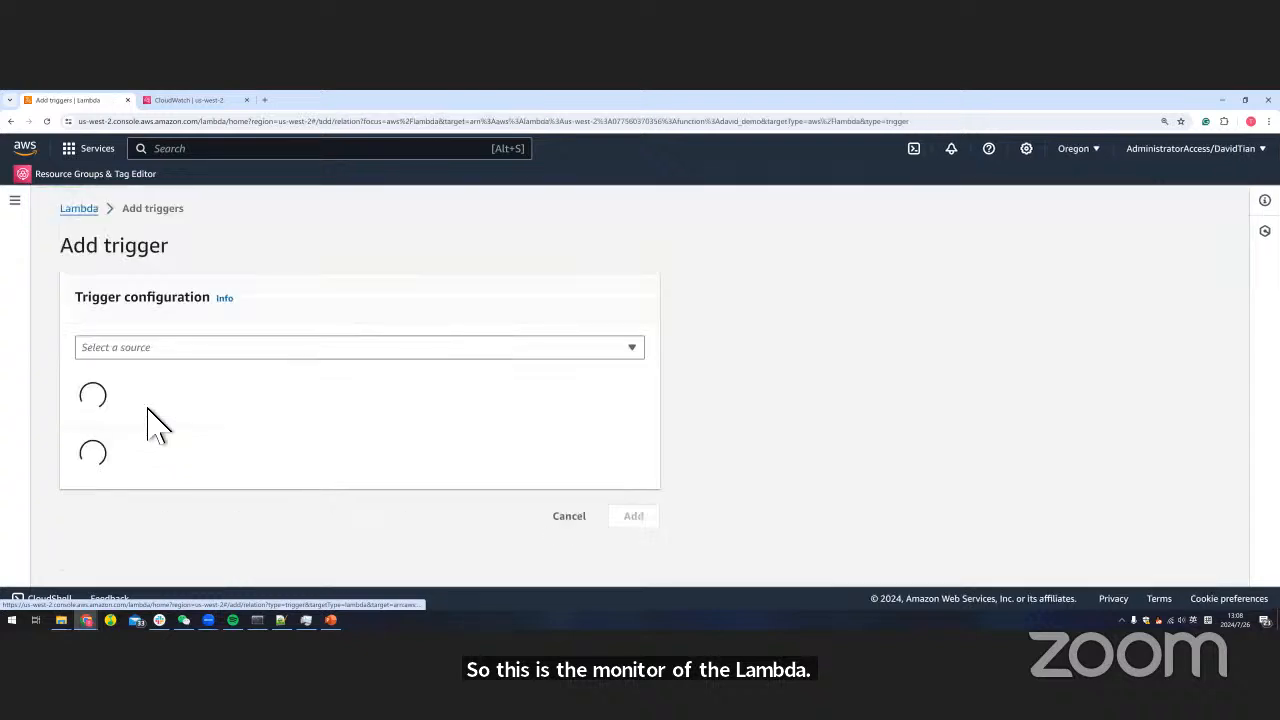
left_click(335, 350)
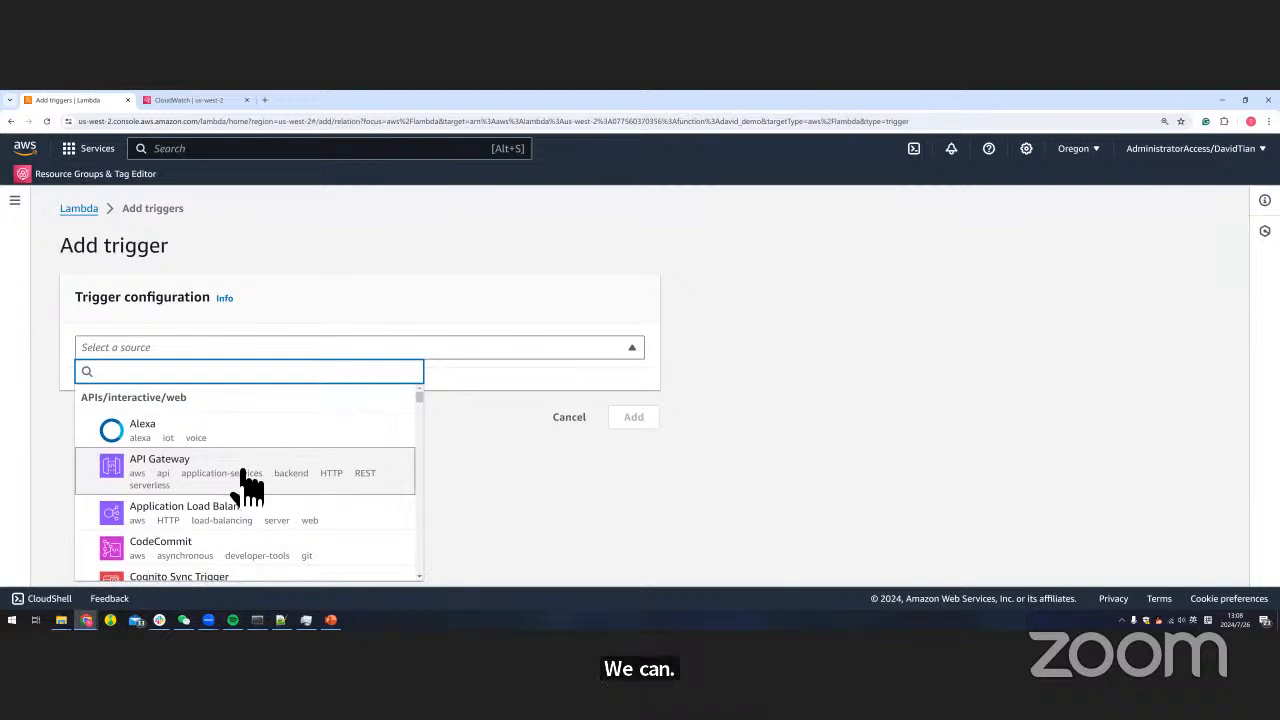
scroll(248, 480, "down", 5)
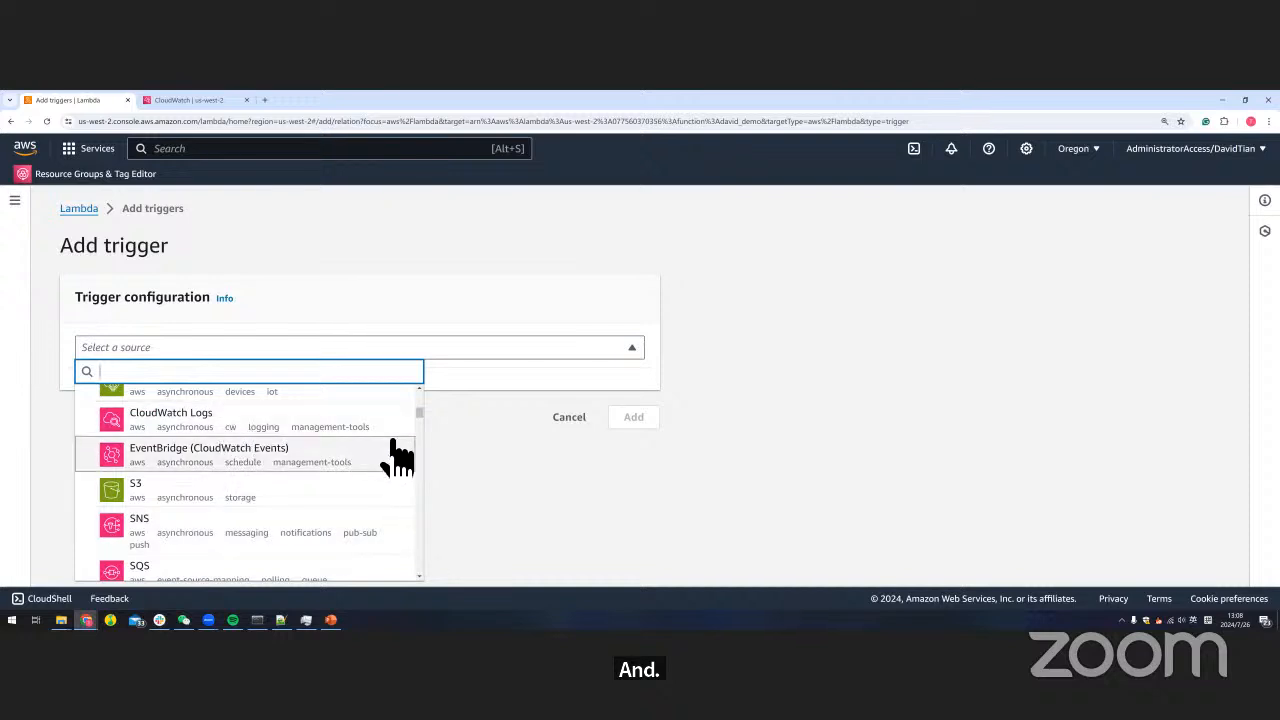
scroll(380, 450, "up", 6)
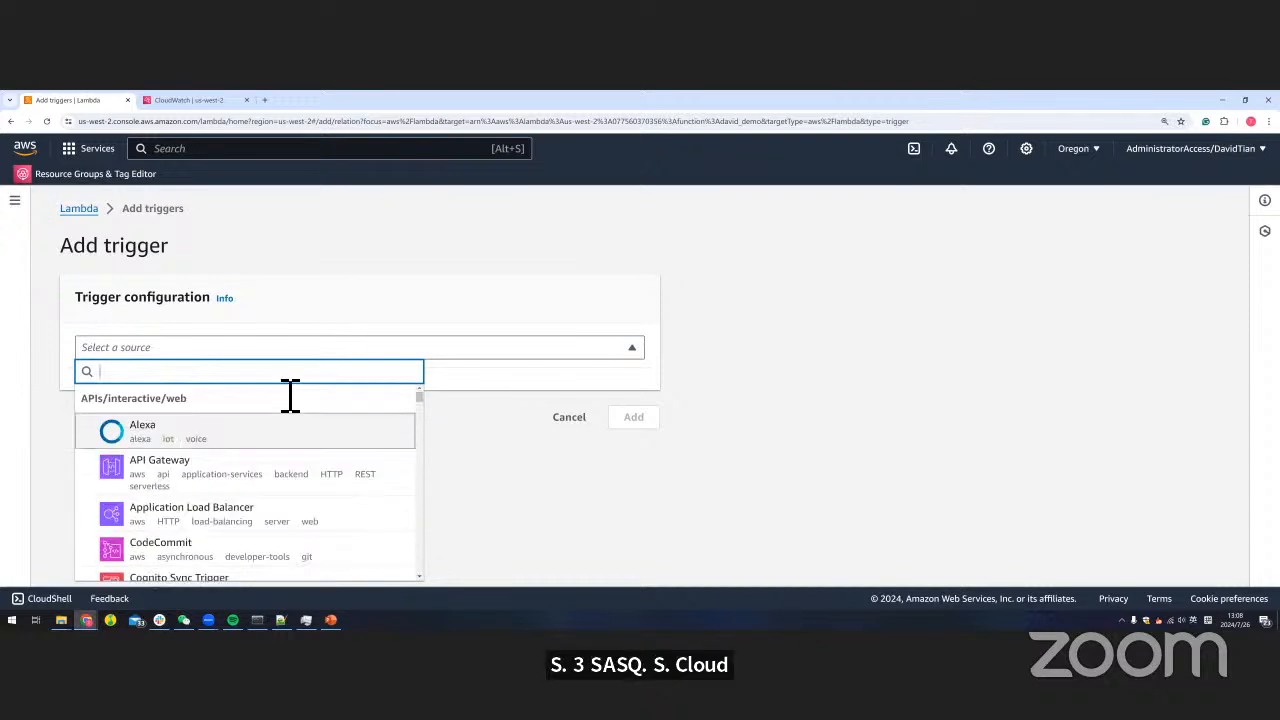
type("cron")
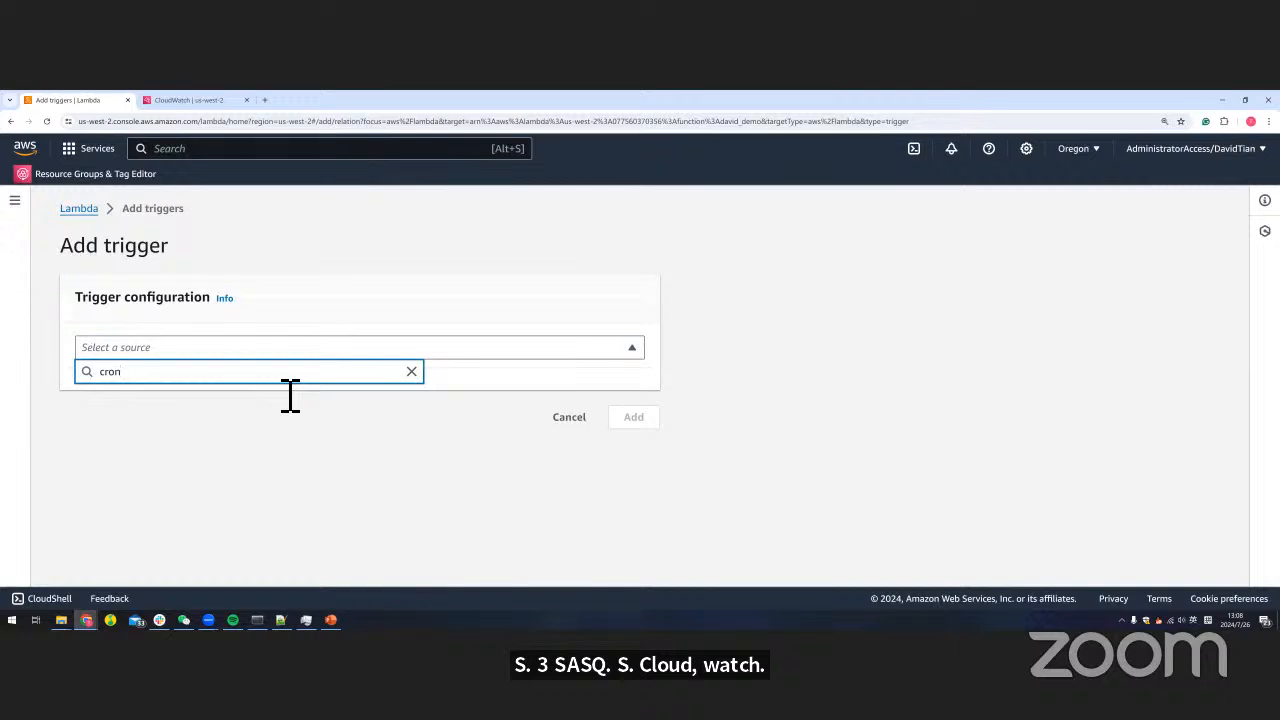
key("BackSpace")
key("BackSpace")
key("BackSpace")
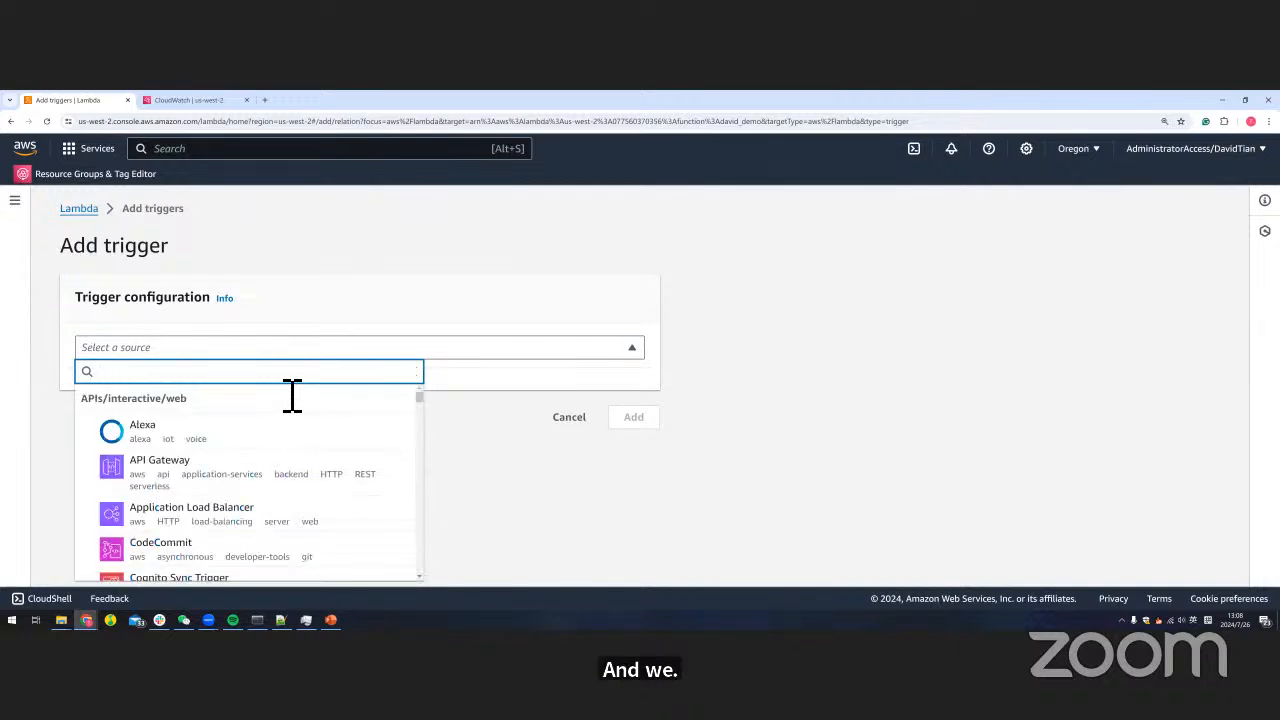
- Select EventBridge (CloudWatch Events) as the trigger source, choose to create a new rule, and examine the schedule expression examples
type("eve")
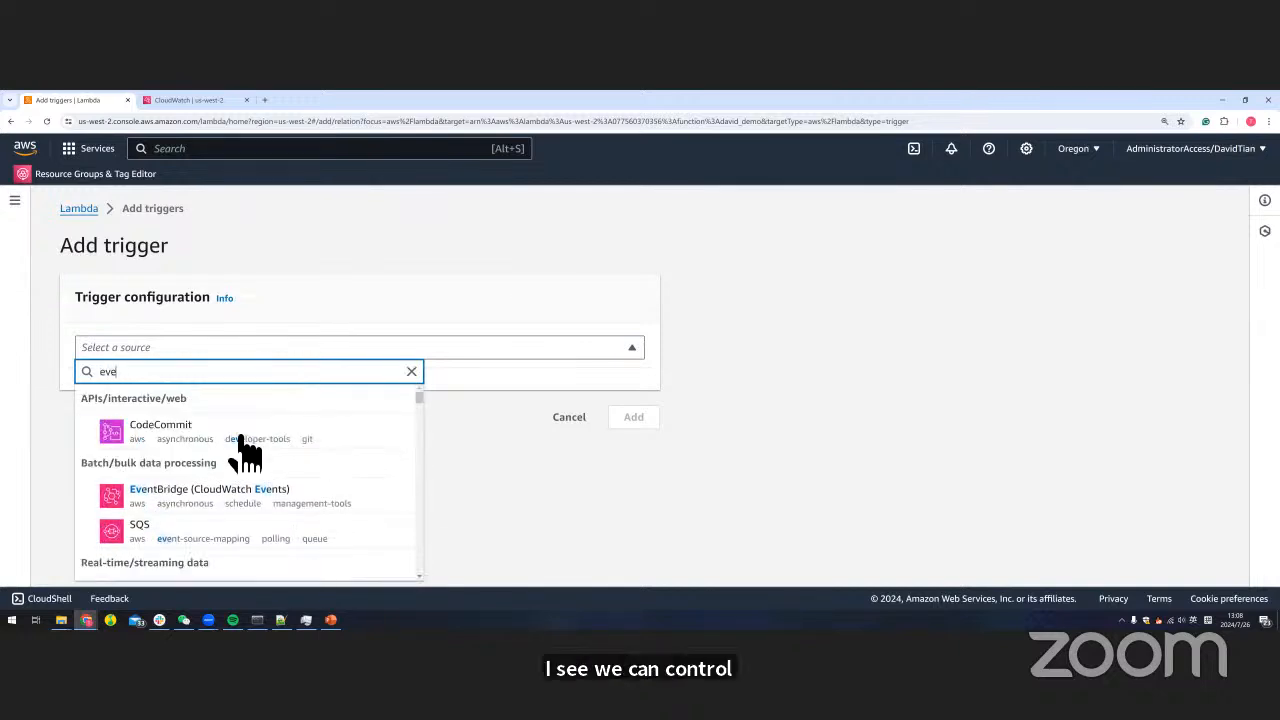
left_click(218, 512)
scroll(250, 465, "down", 1)
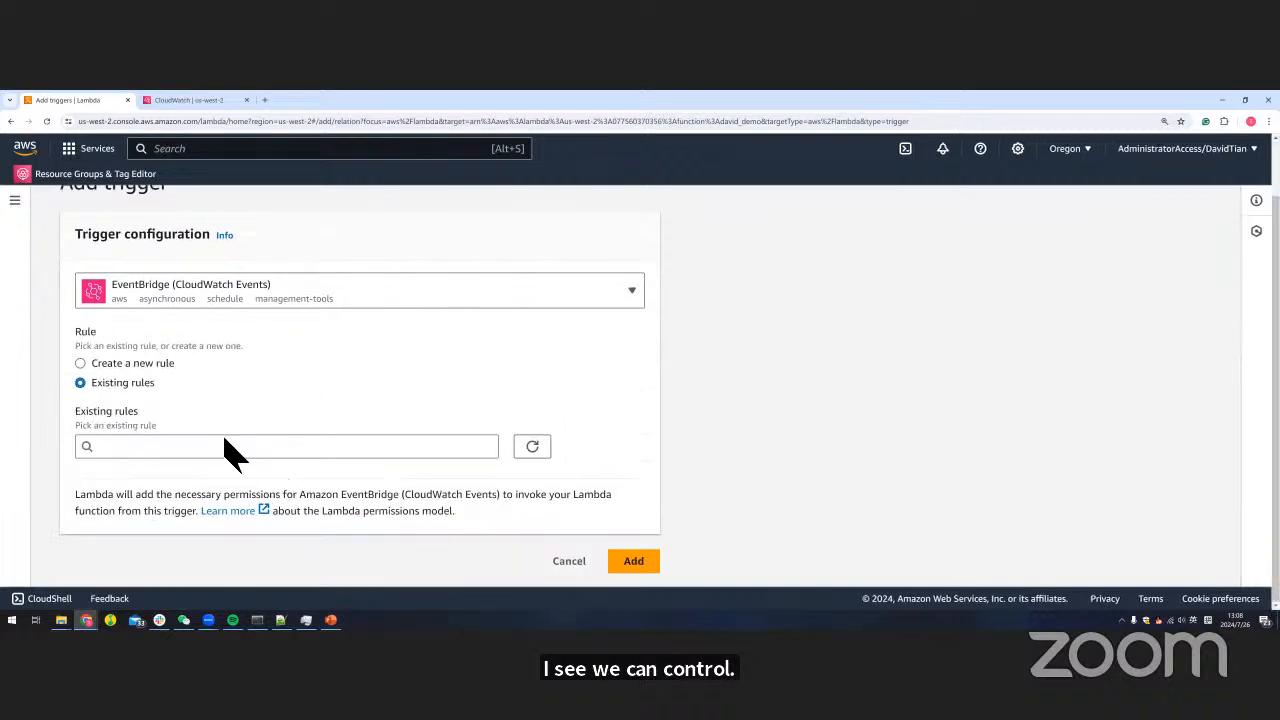
left_click(88, 363)
scroll(285, 430, "down", 3)
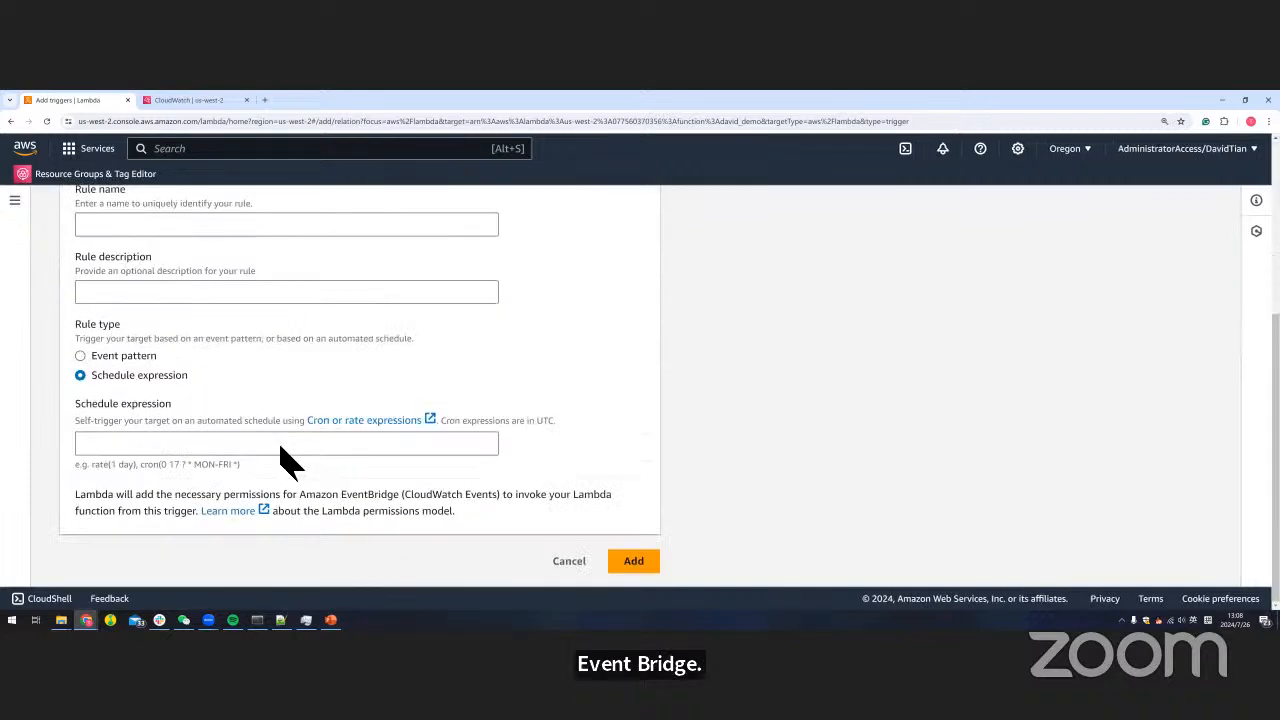
left_click_drag(102, 465, 267, 474)
scroll(171, 349, "up", 4)
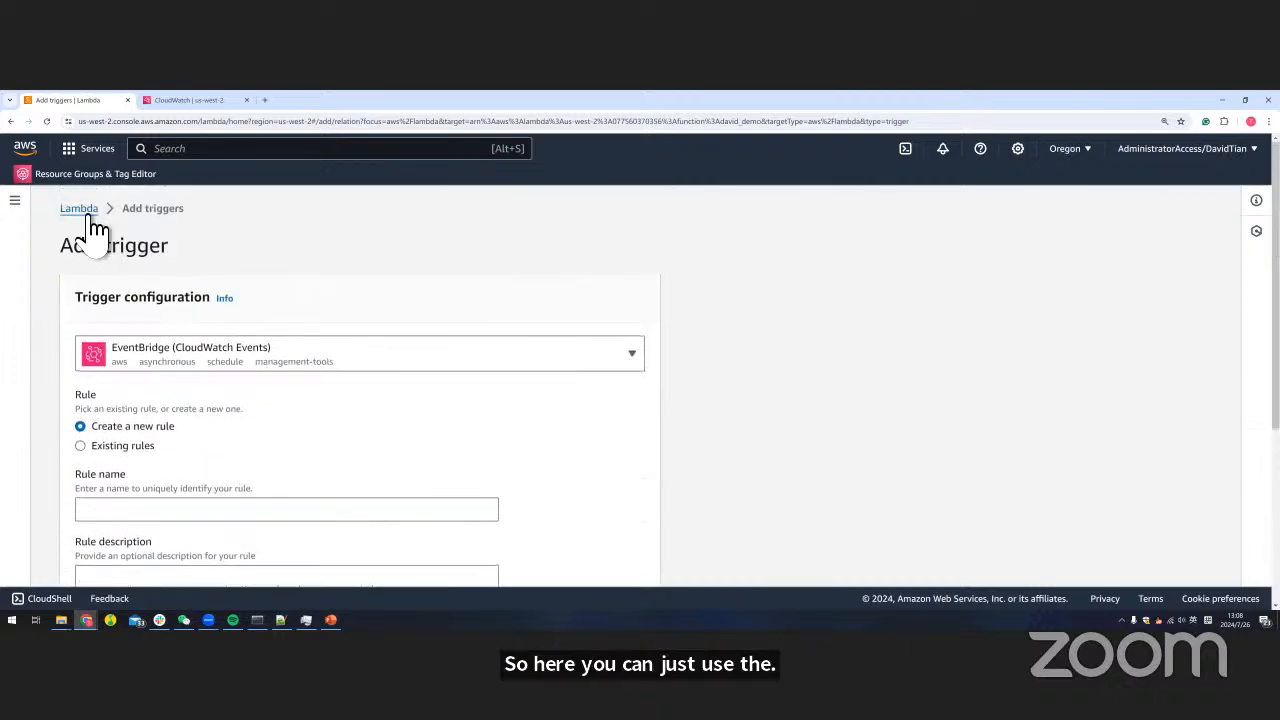
- Leave the trigger setup, reopen the Python 3.10 starter function from the functions list, and view its general configuration
left_click(89, 212)
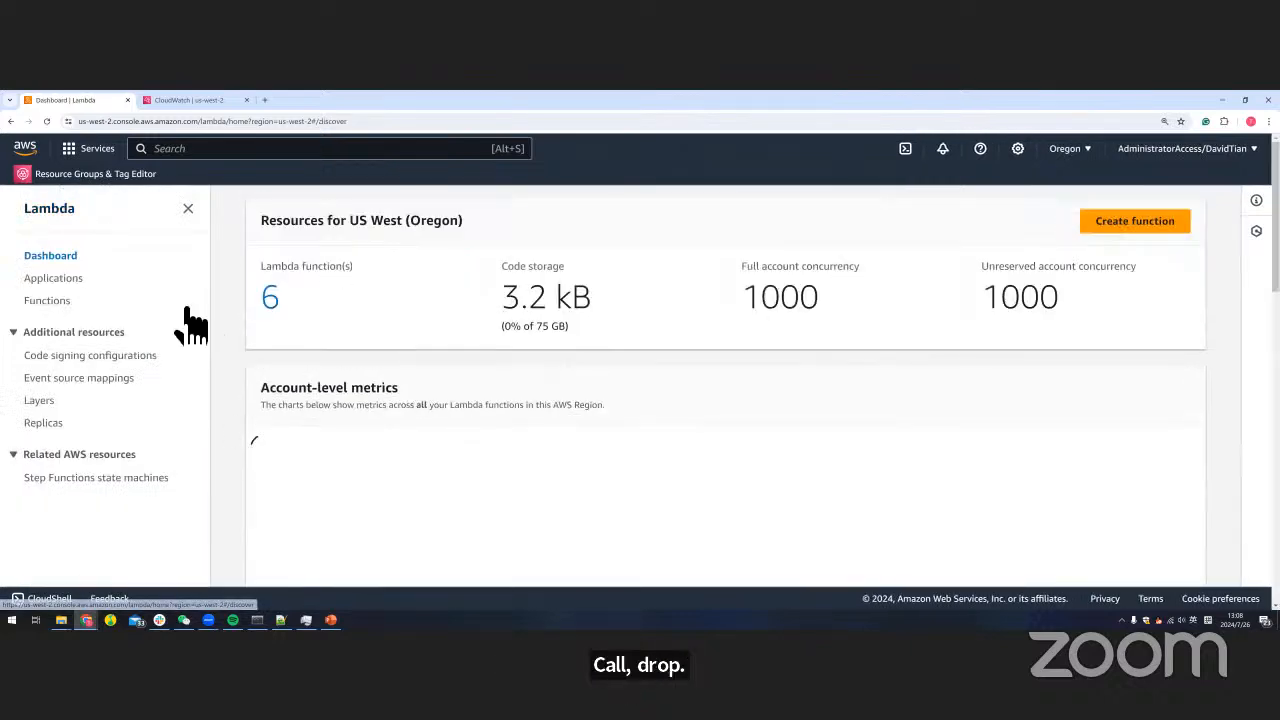
left_click(50, 302)
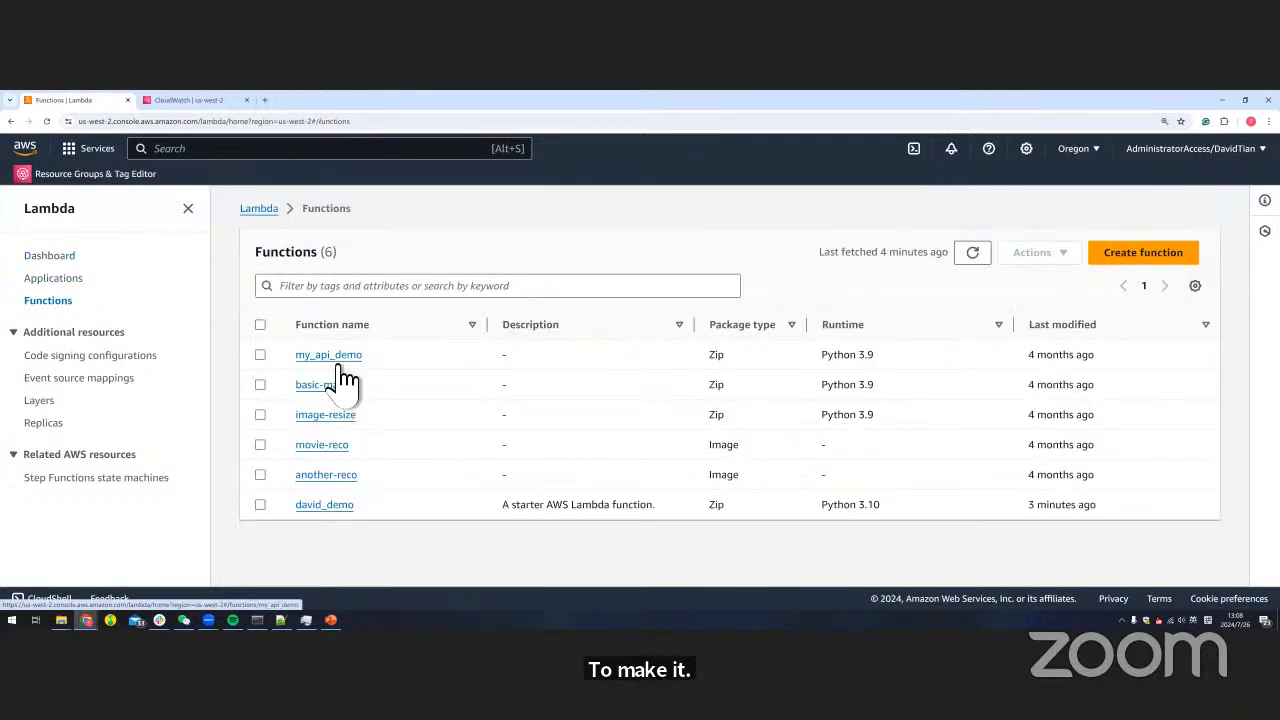
left_click(345, 506)
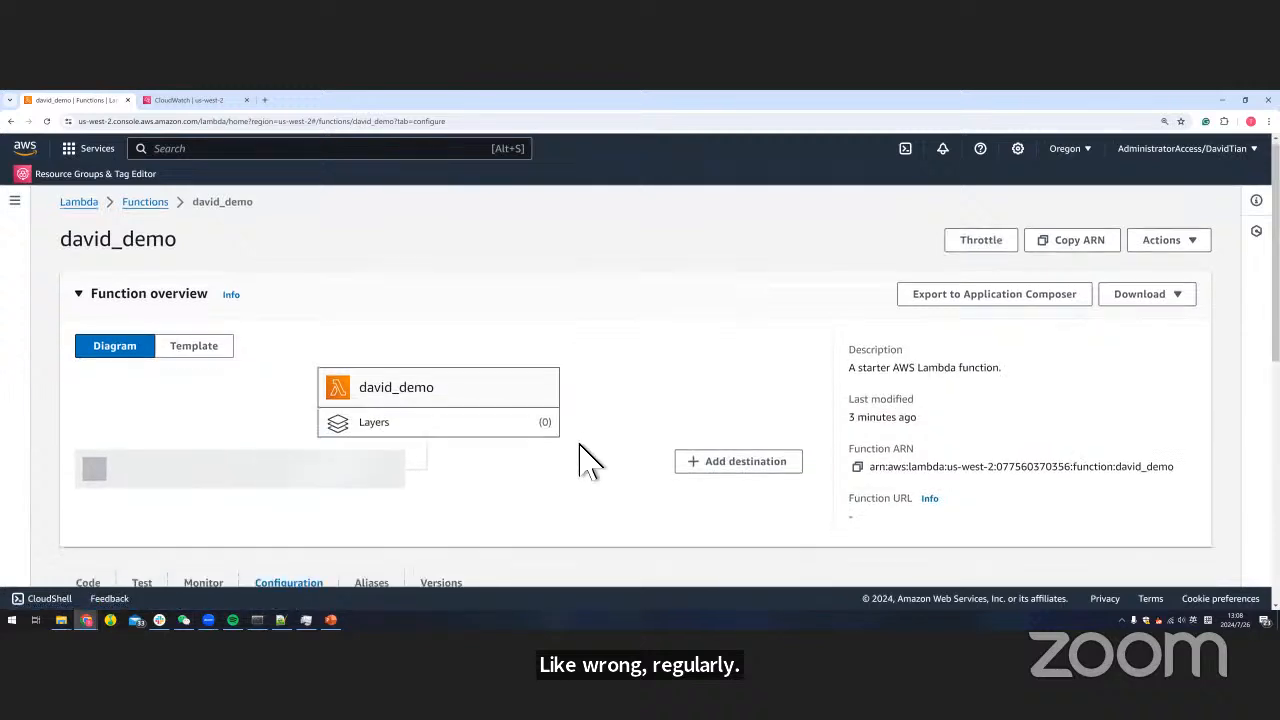
scroll(586, 457, "down", 3)
scroll(400, 435, "down", 1)
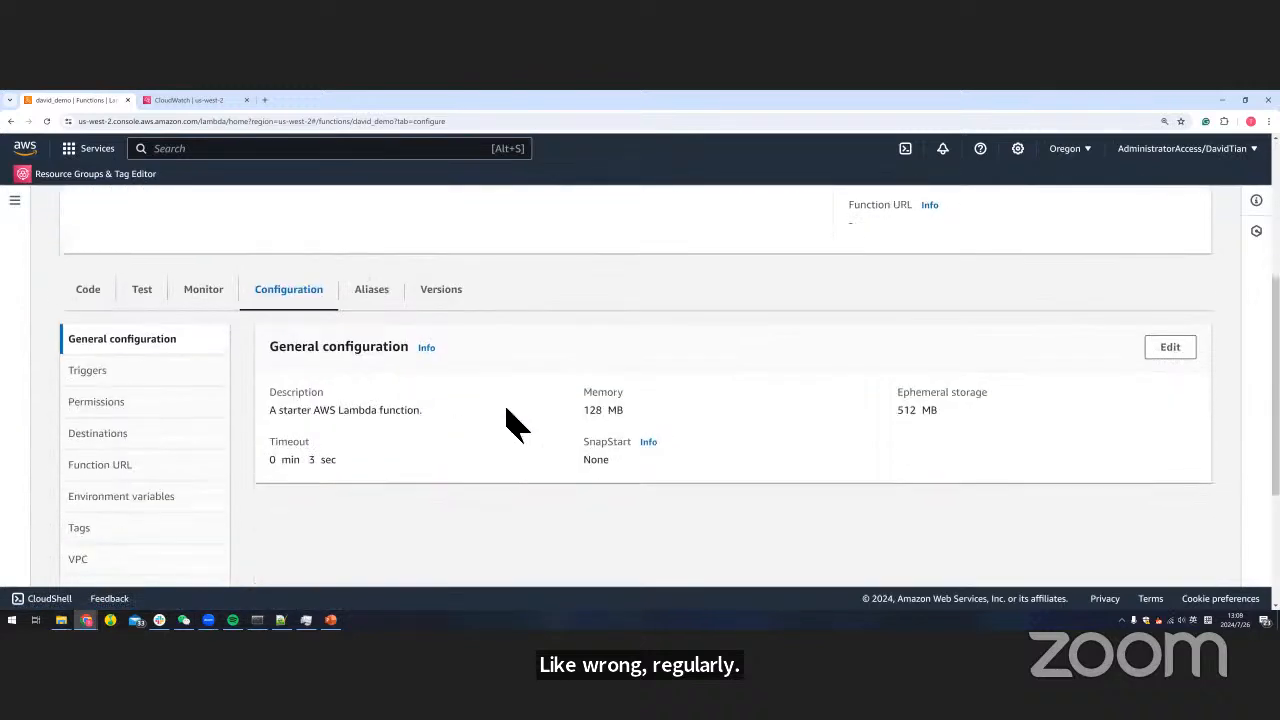
- Try a timeout of 15 min 0 sec in the function's basic settings, and discard the edit
left_click(1176, 350)
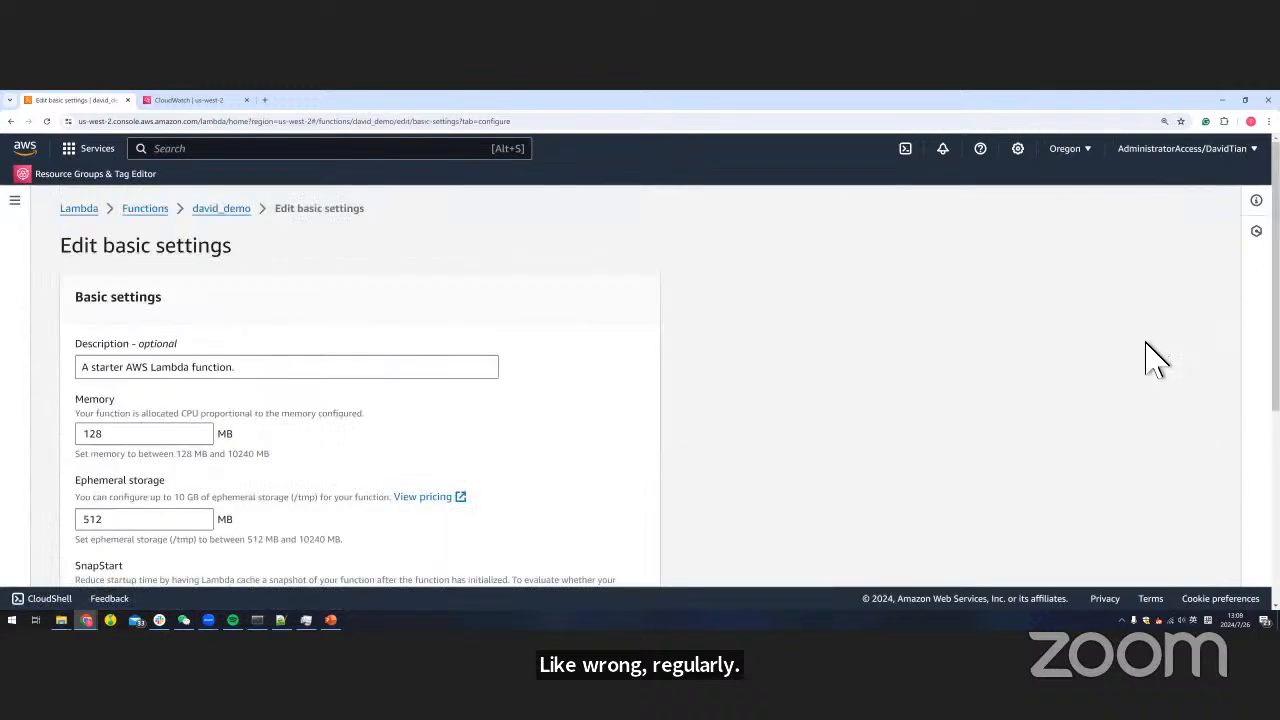
scroll(292, 428, "down", 1)
scroll(295, 435, "down", 1)
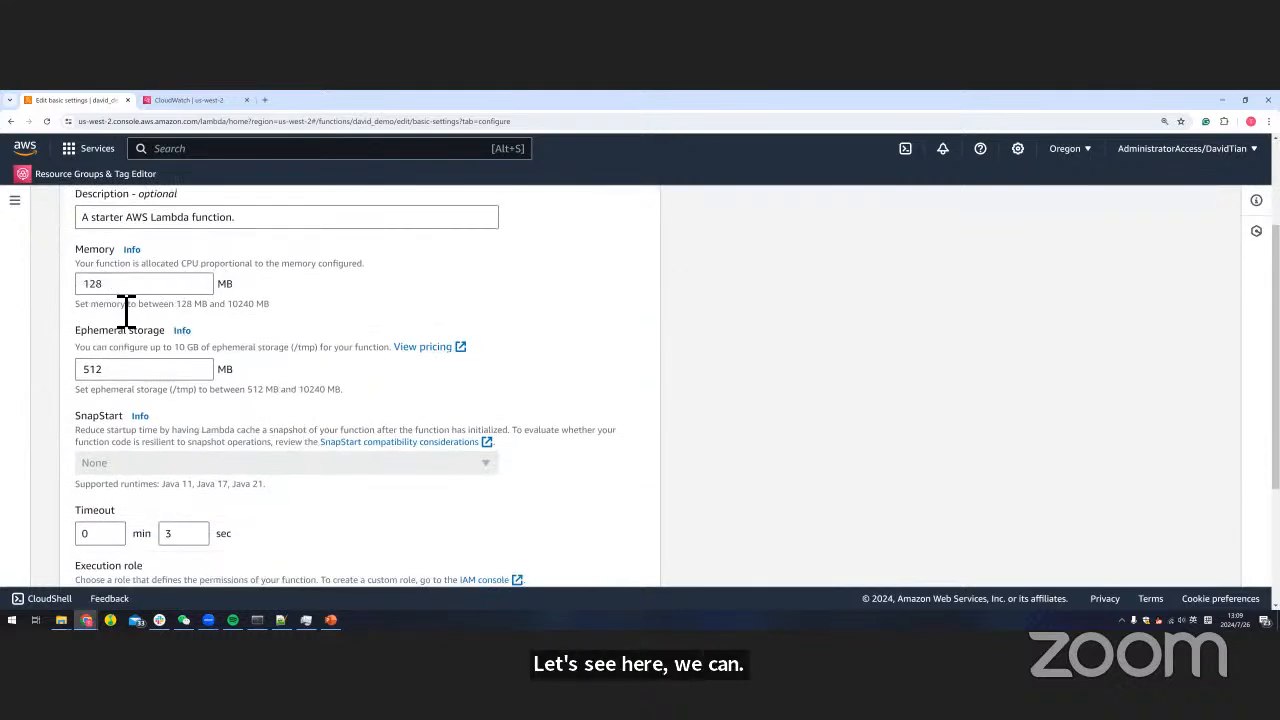
scroll(262, 460, "down", 2)
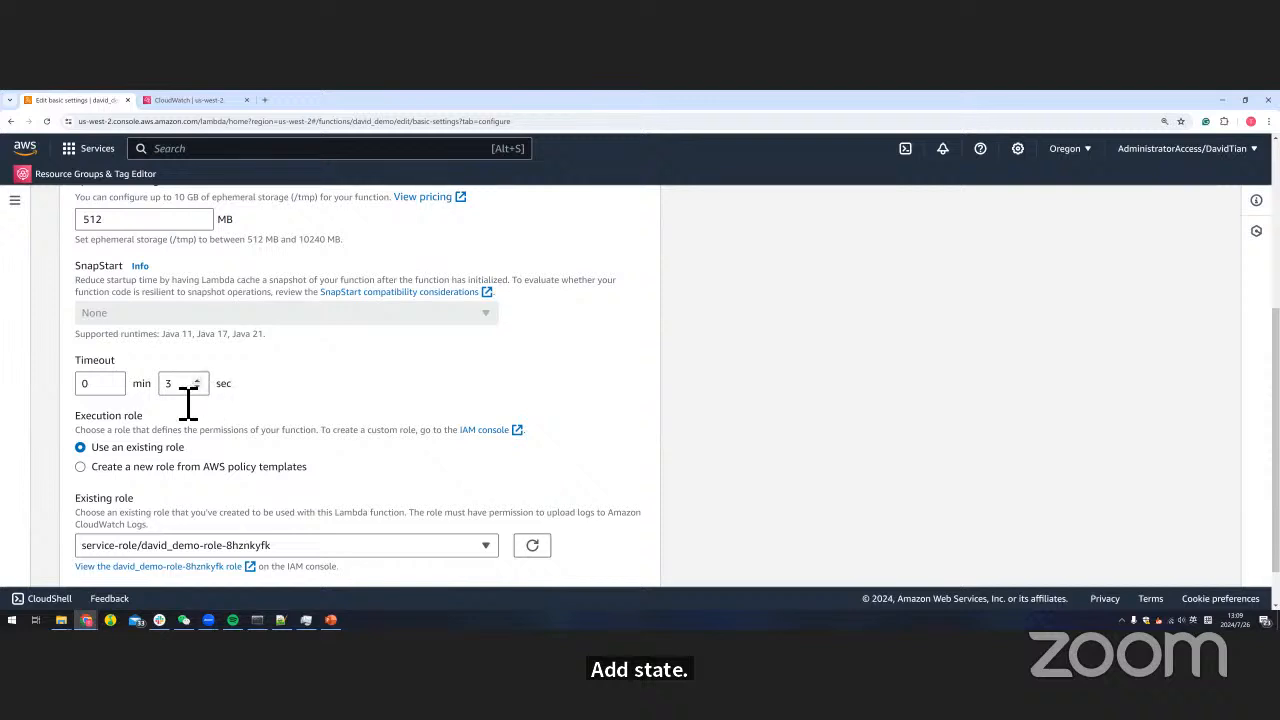
left_click_drag(175, 389, 66, 384)
type("0")
type("15")
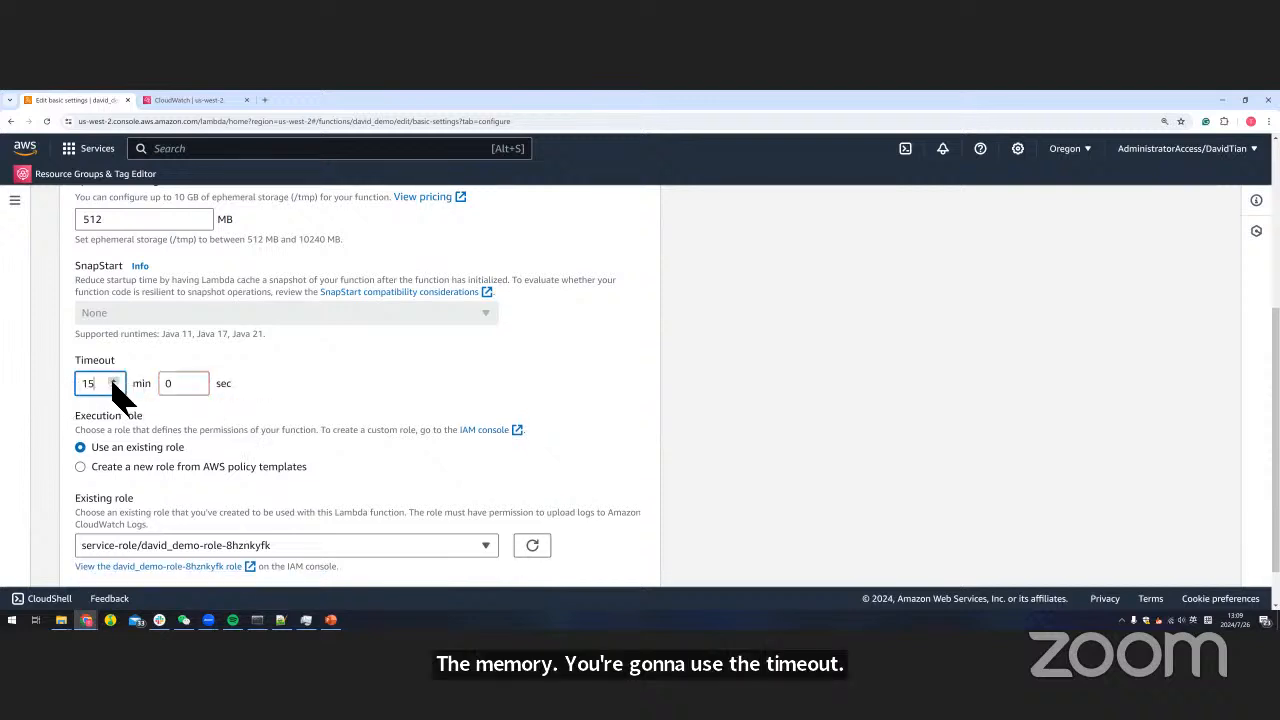
left_click(113, 381)
left_click(113, 387)
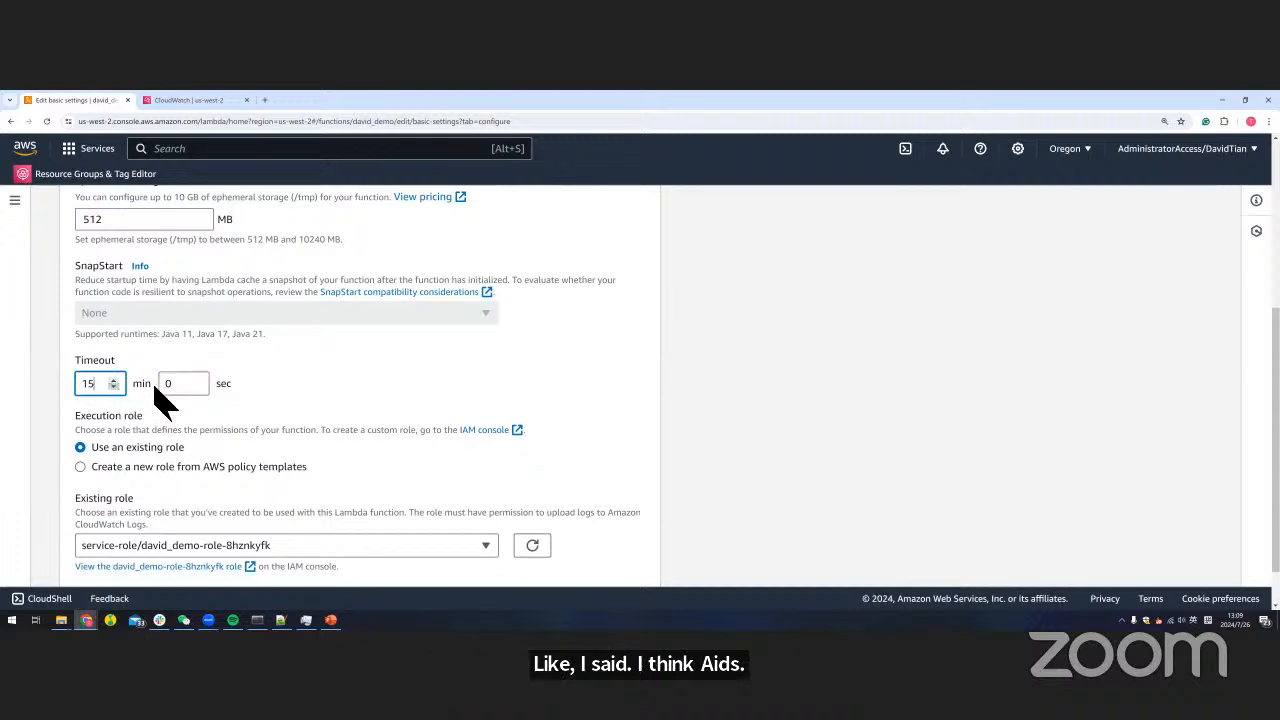
scroll(450, 420, "down", 1)
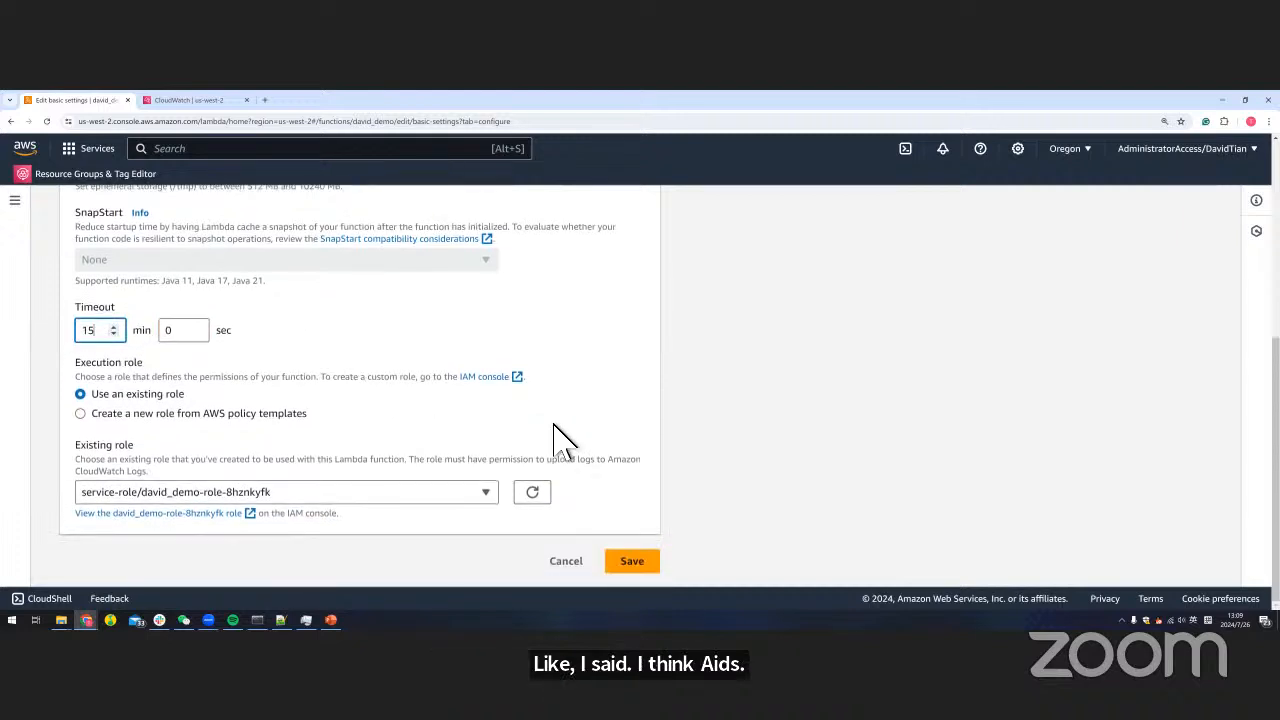
left_click(567, 563)
- Look over the function's configuration sections and examine its execution role's Amazon CloudWatch Logs permissions by resource
scroll(330, 428, "down", 3)
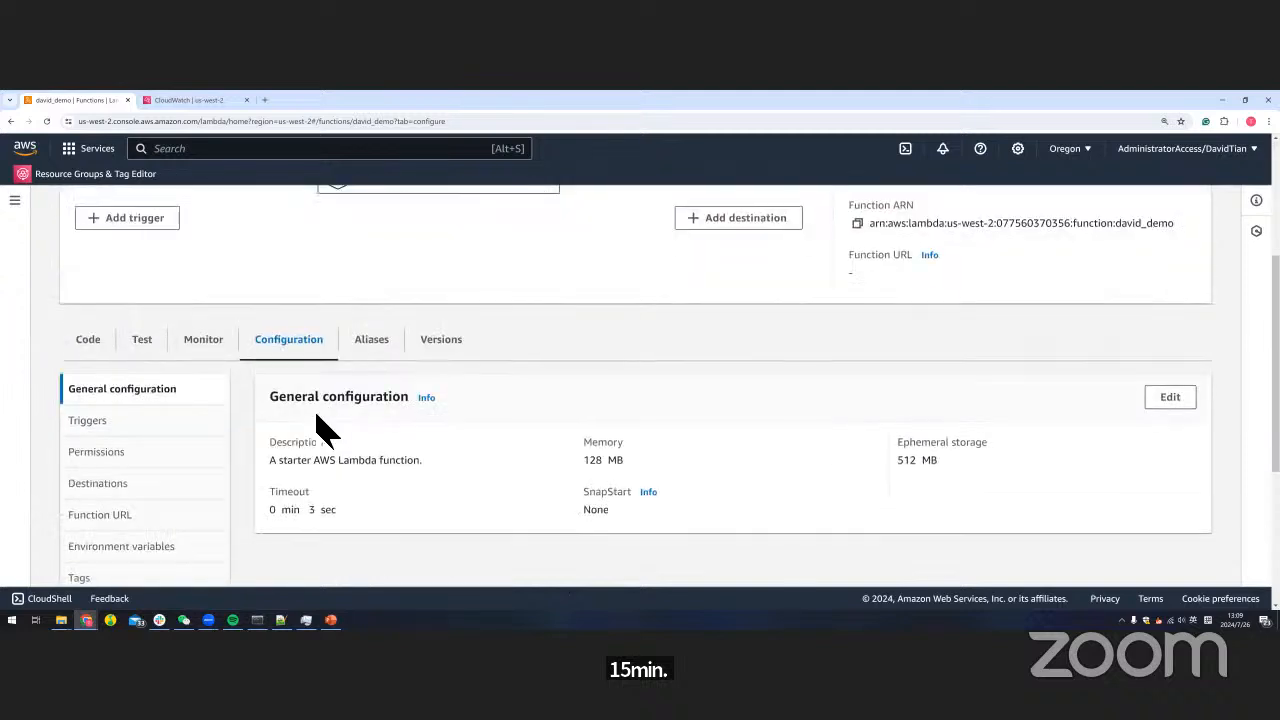
scroll(316, 430, "down", 1)
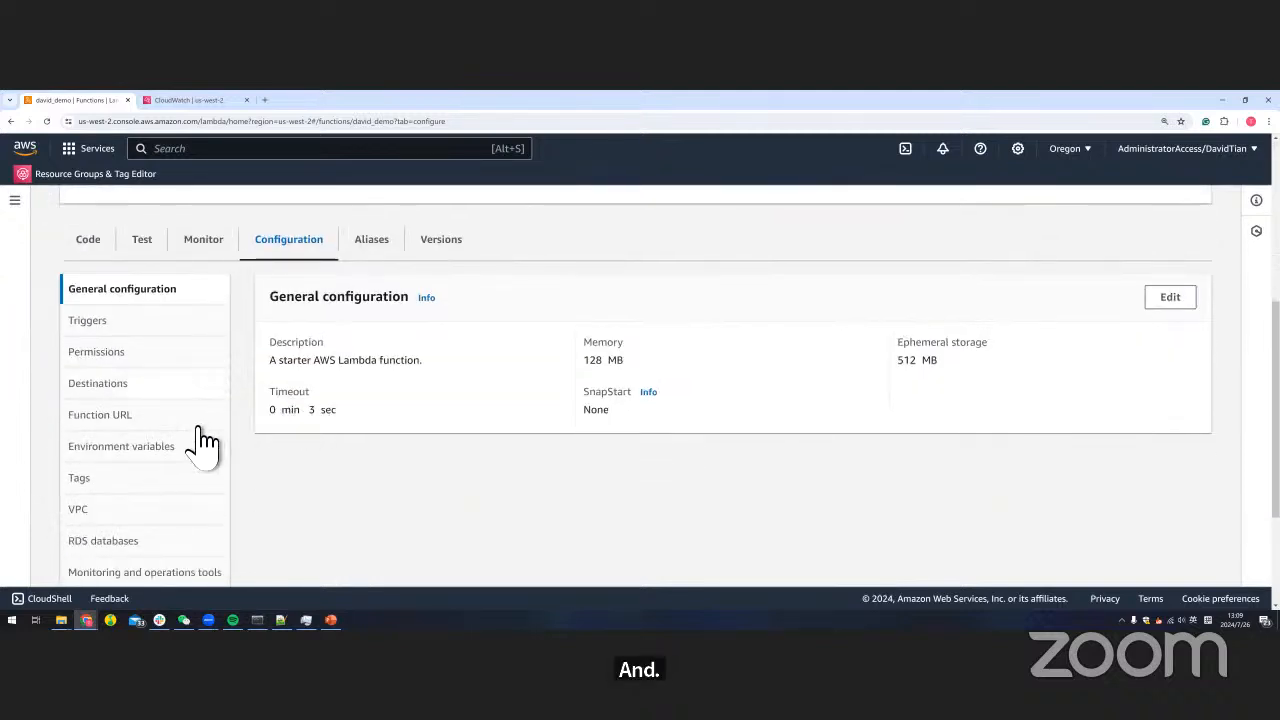
scroll(198, 438, "up", 1)
left_click(143, 455)
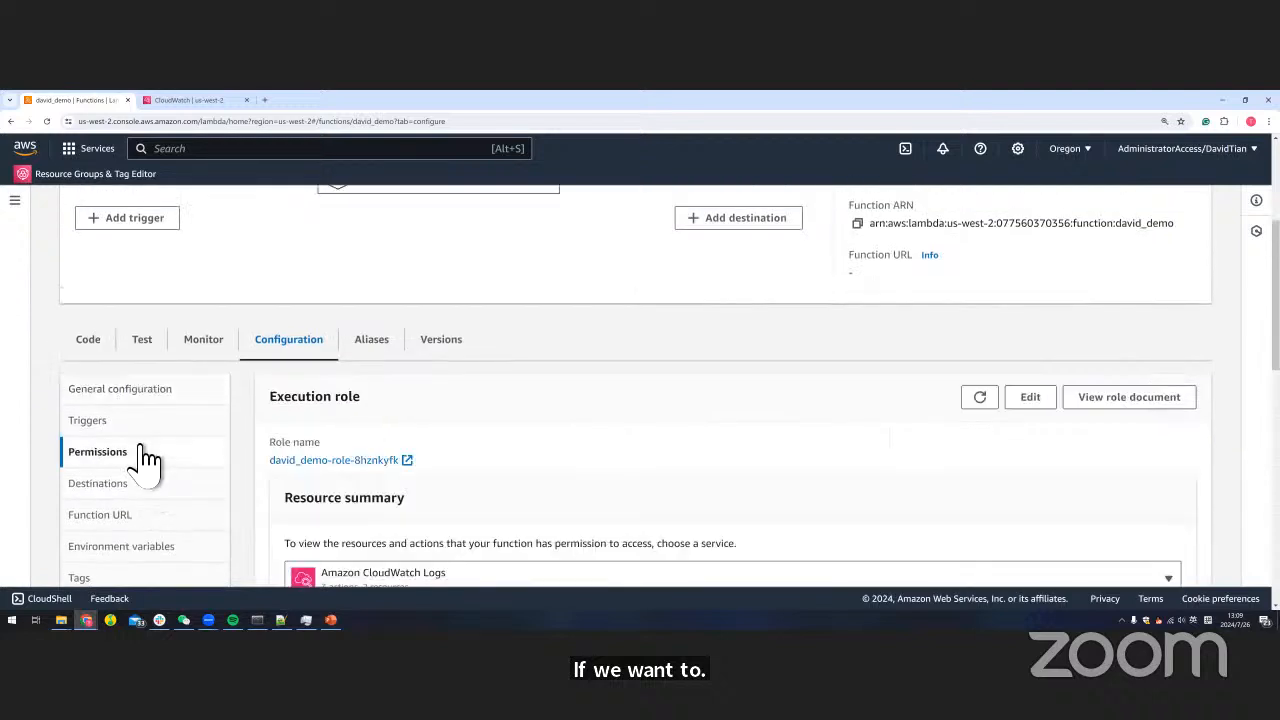
scroll(505, 422, "down", 2)
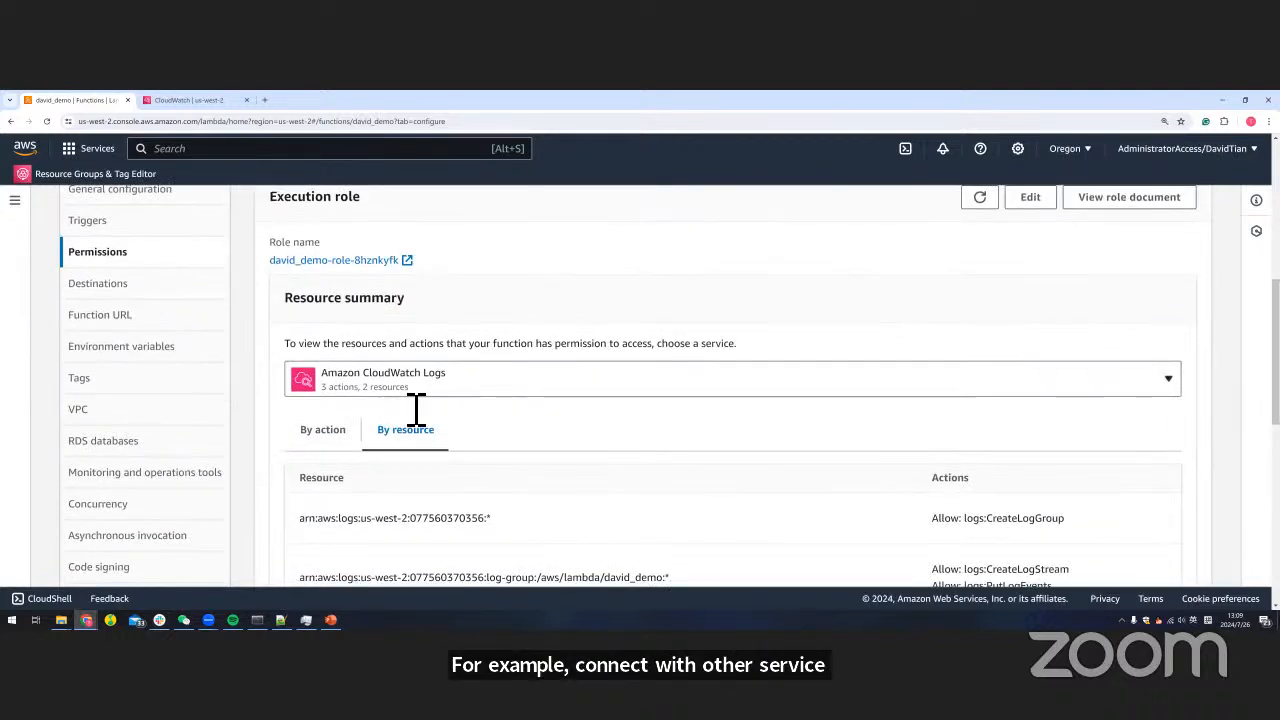
scroll(414, 409, "up", 1)
scroll(500, 490, "down", 2)
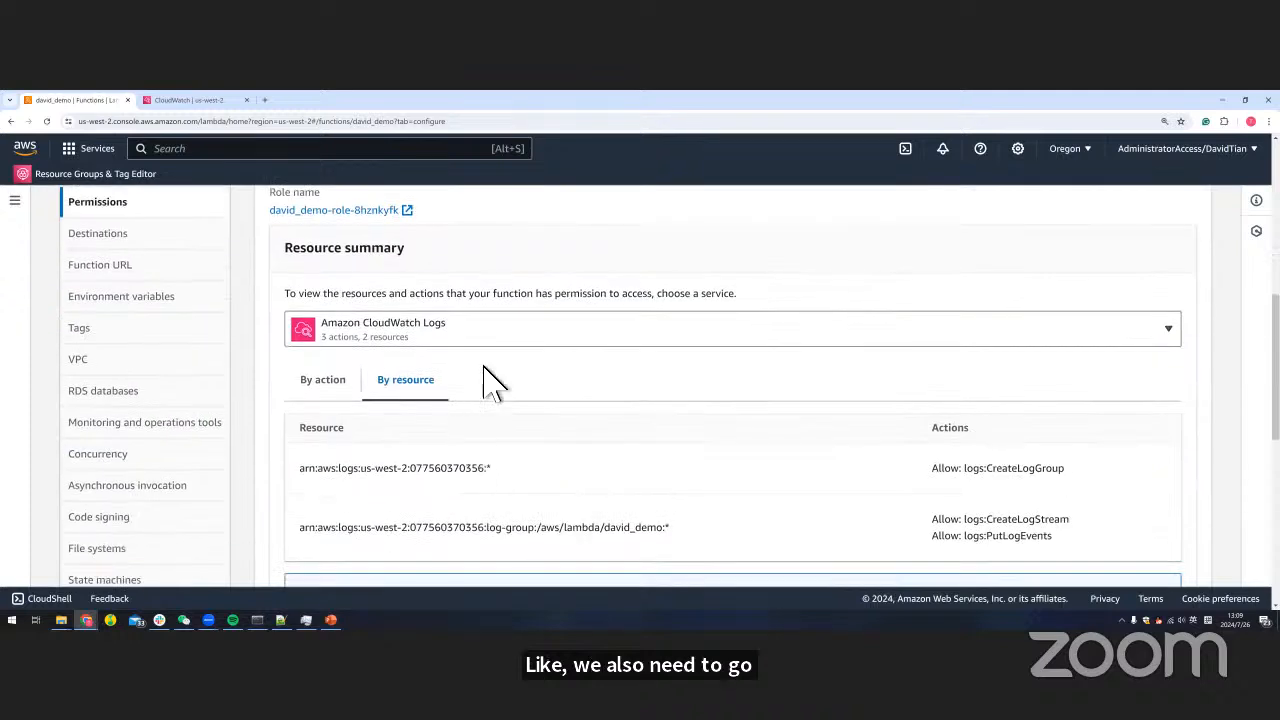
scroll(494, 414, "up", 2)
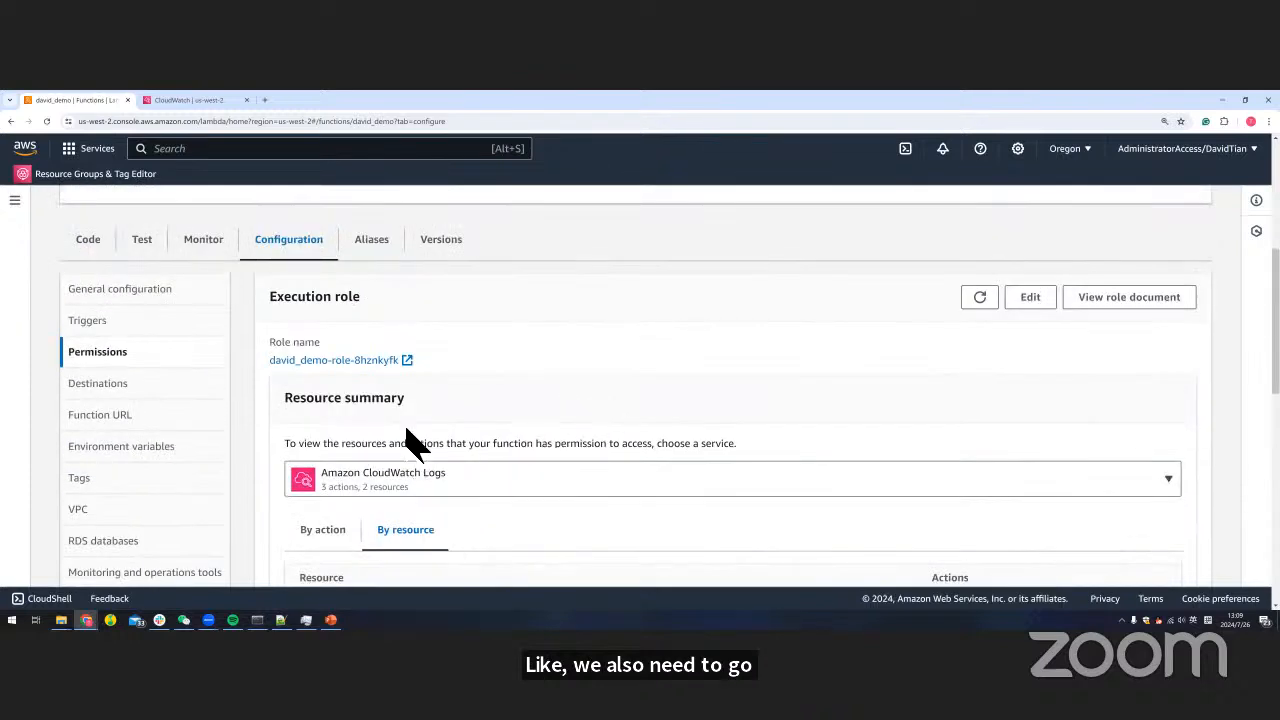
scroll(533, 433, "down", 1)
scroll(540, 447, "down", 1)
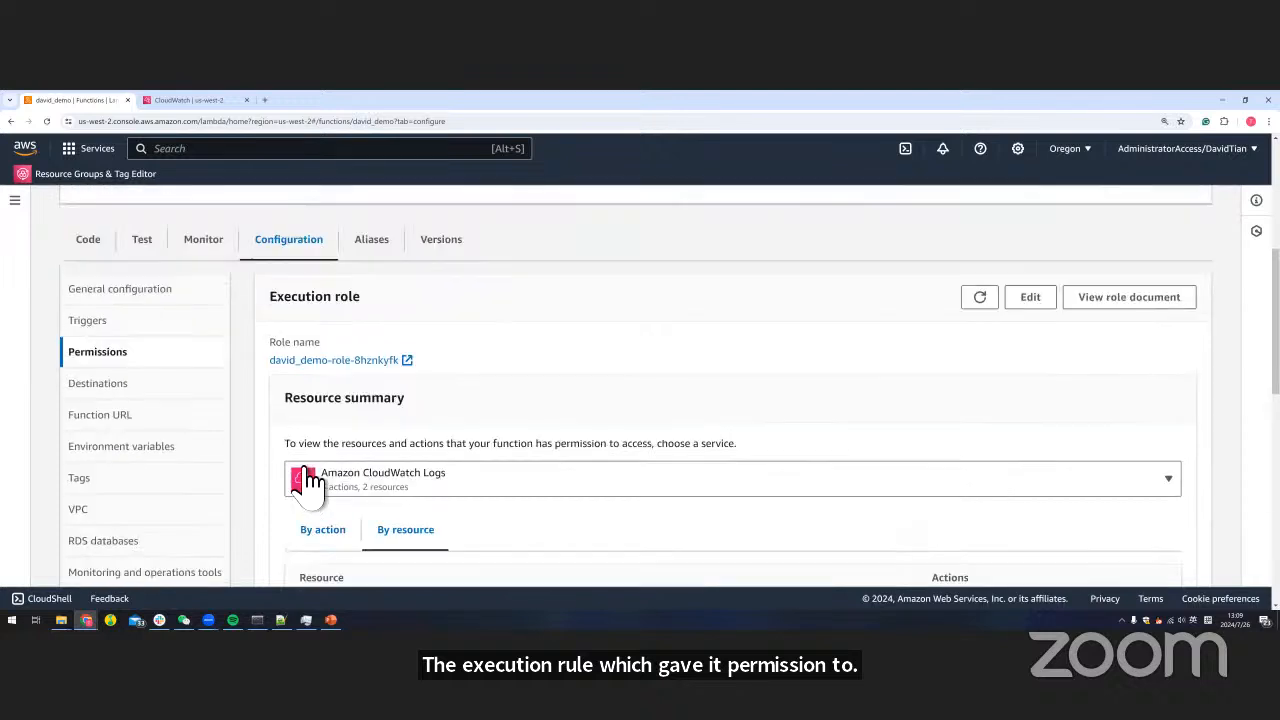
scroll(320, 475, "up", 1)
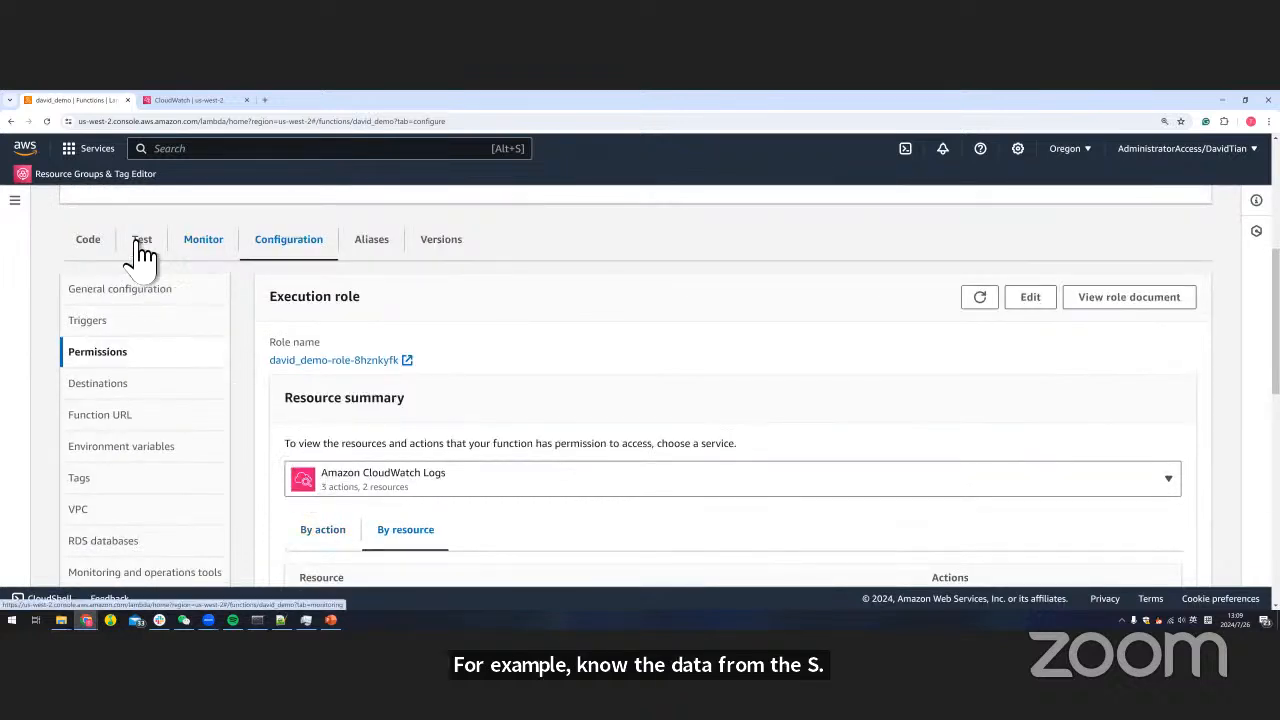
- Return to the function's code source and review the full lambda_function code
left_click(87, 243)
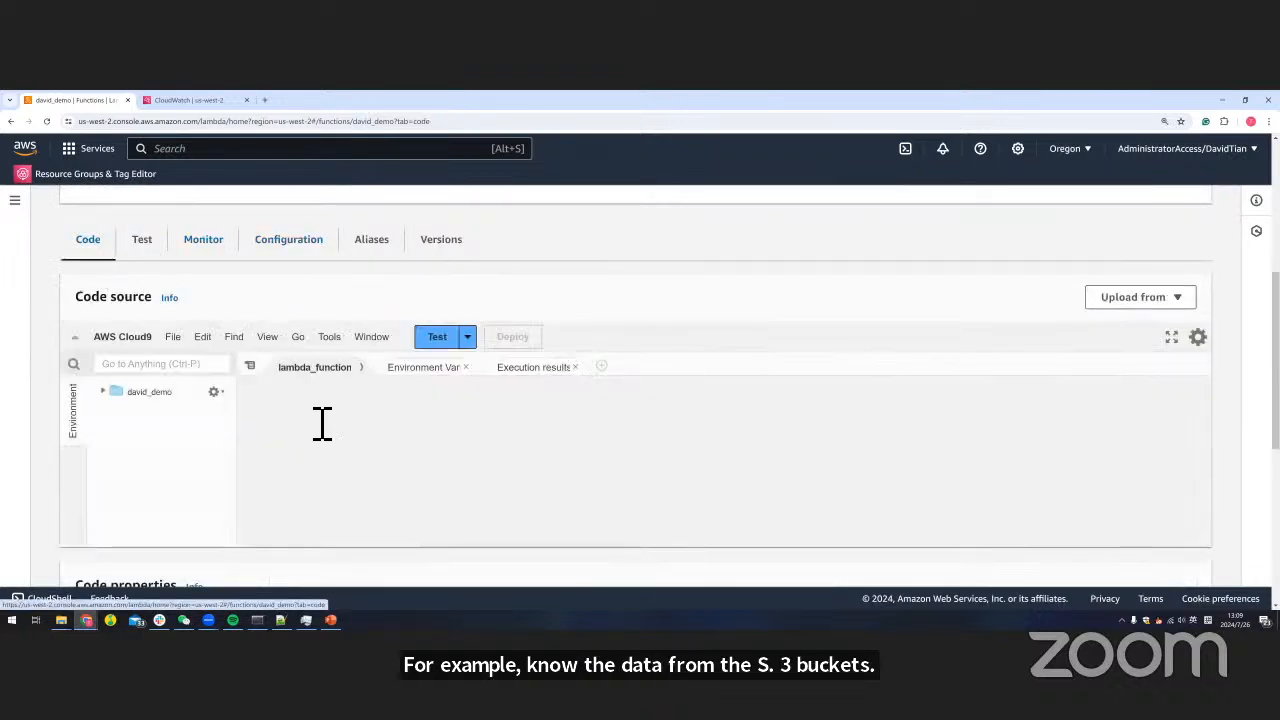
scroll(447, 440, "down", 2)
left_click(478, 405)
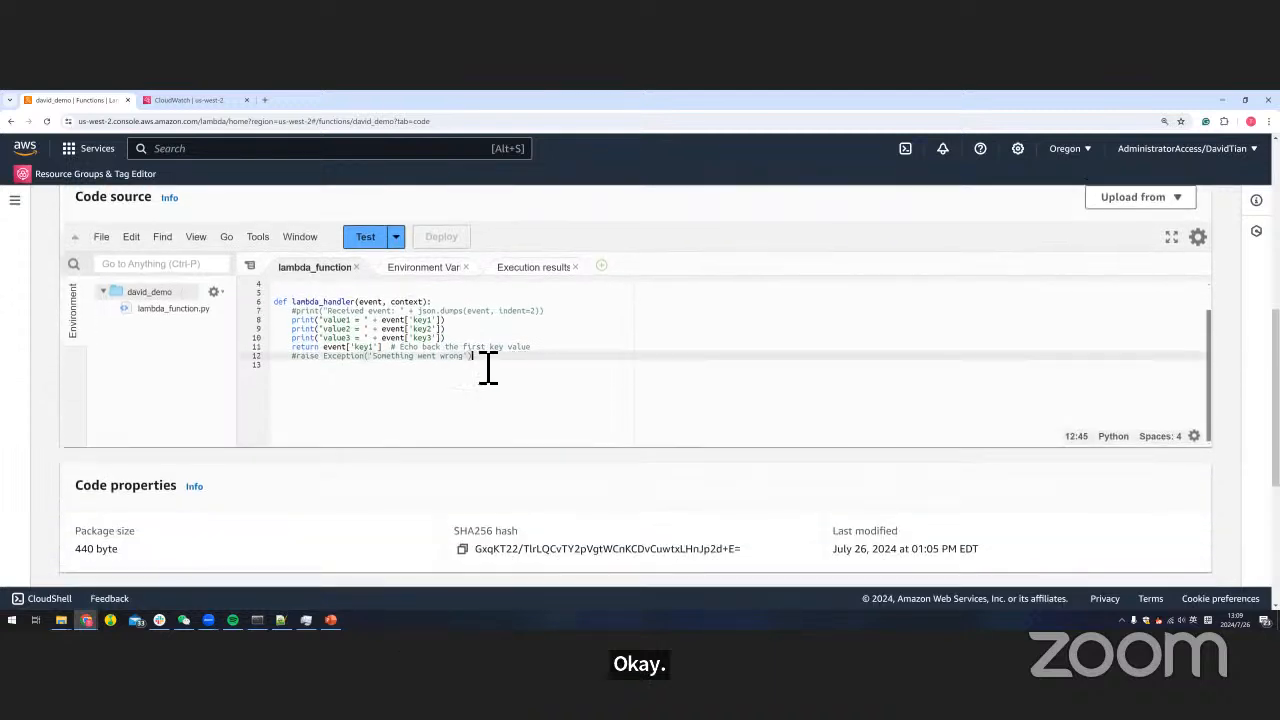
scroll(500, 425, "up", 1)
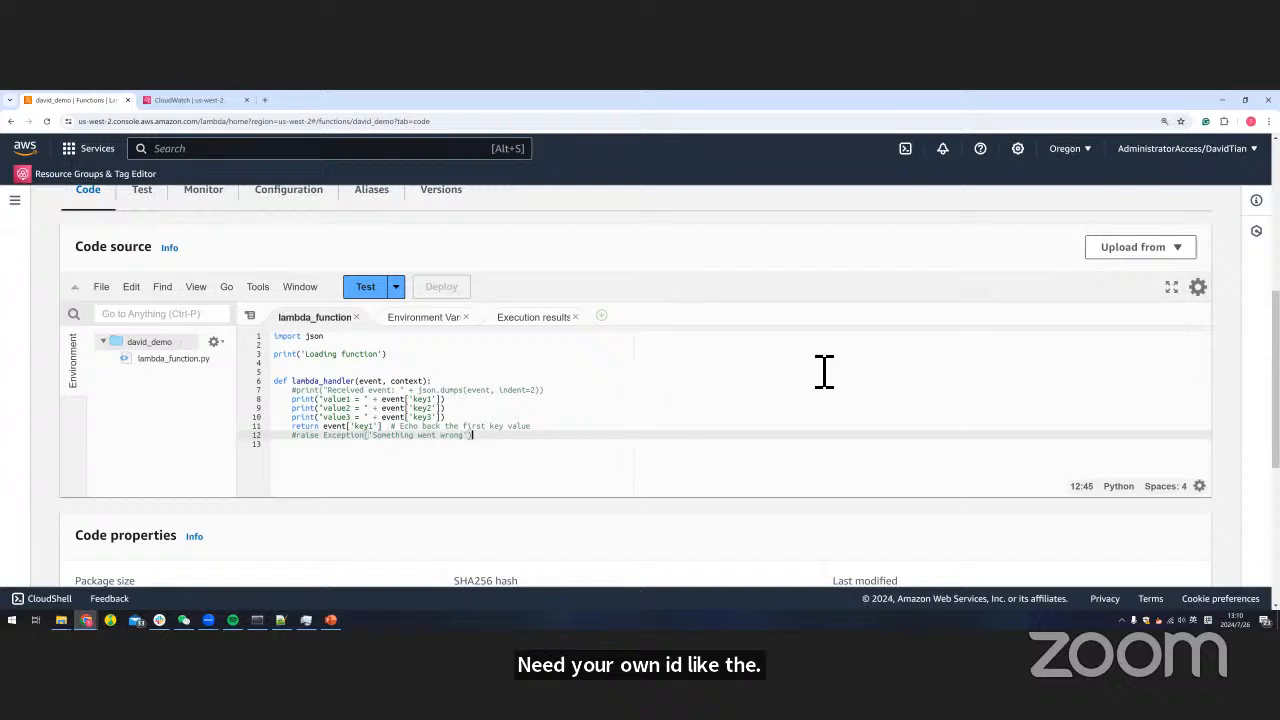
- View the code upload options, .zip file and Amazon S3 location, and dismiss them without choosing one
left_click(1170, 250)
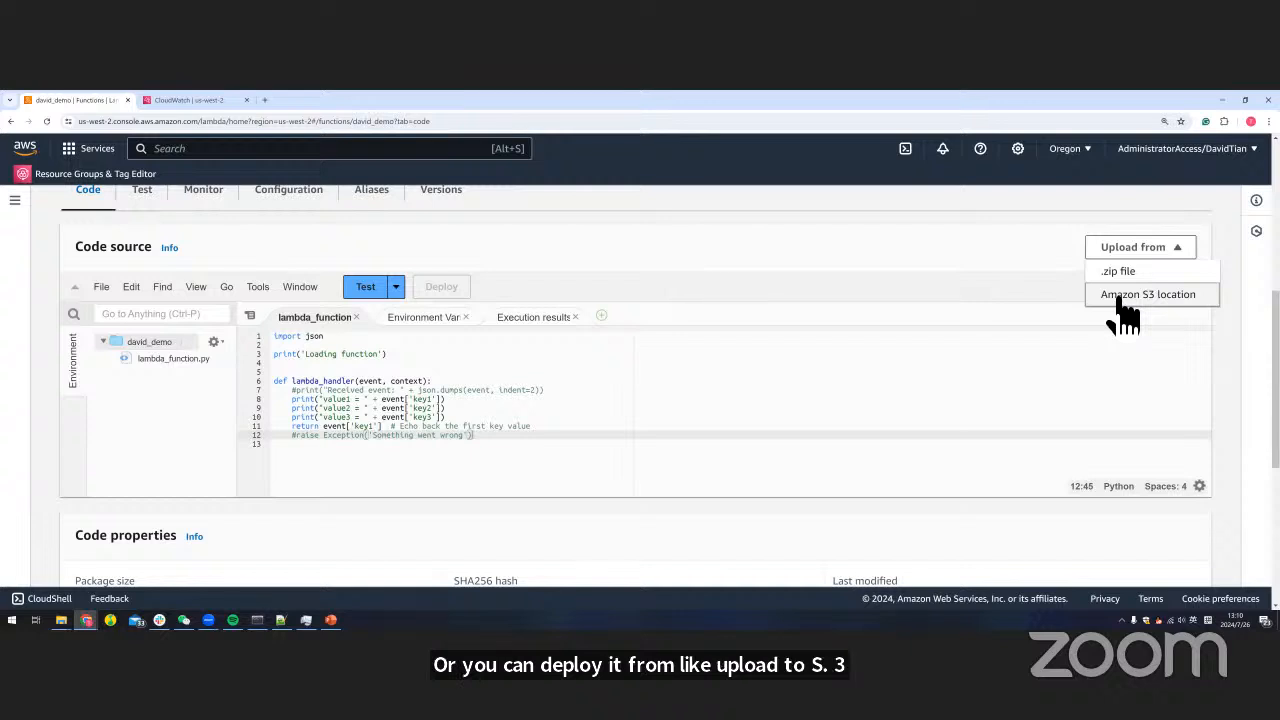
scroll(770, 416, "up", 2)
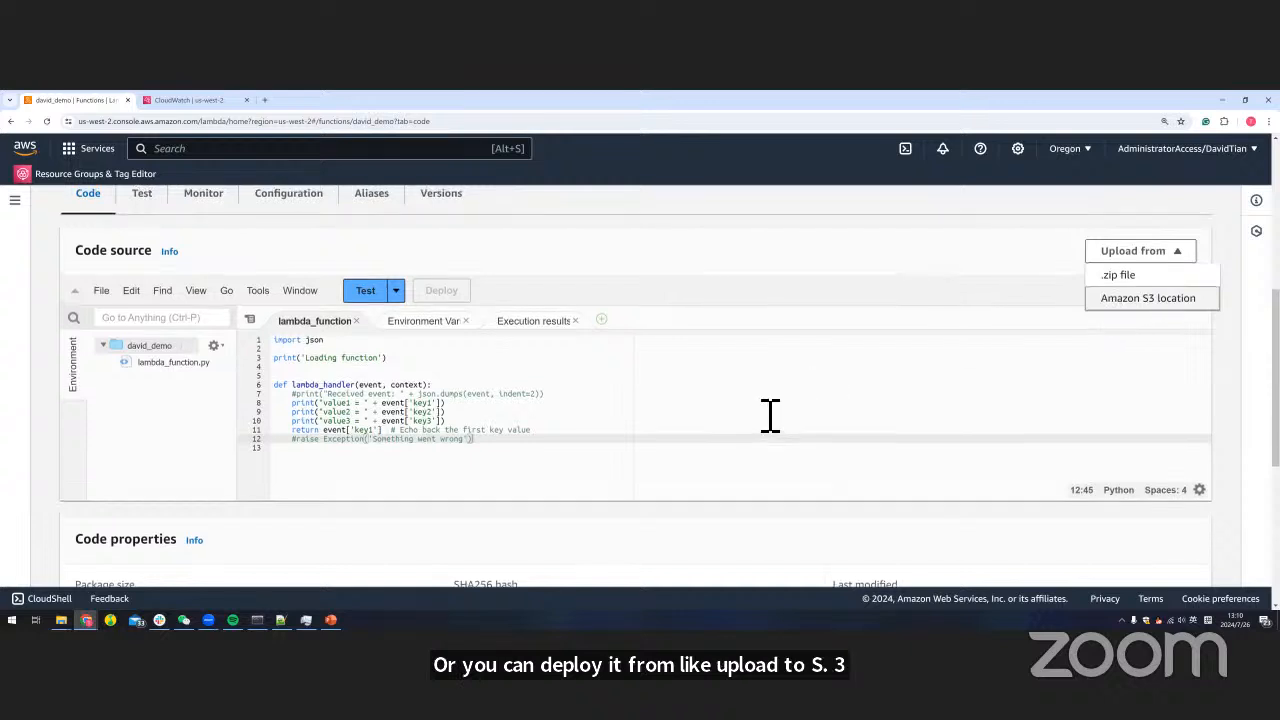
scroll(770, 416, "up", 5)
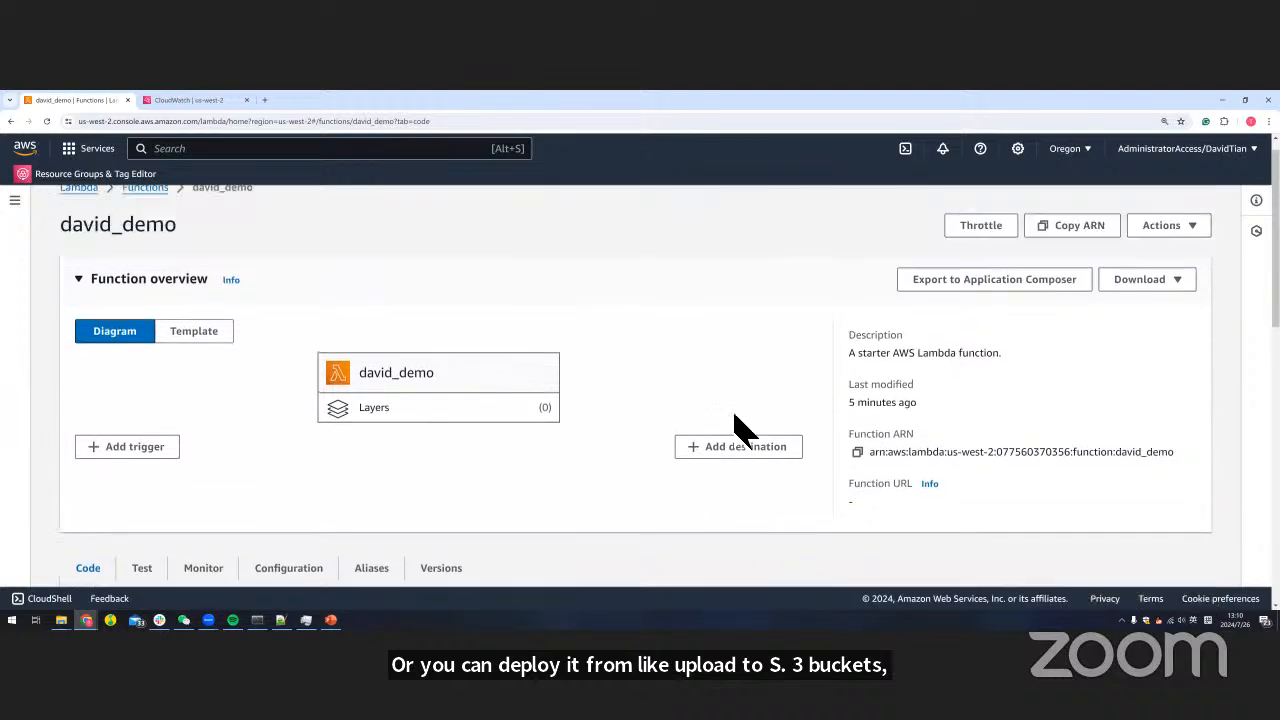
scroll(630, 435, "down", 4)
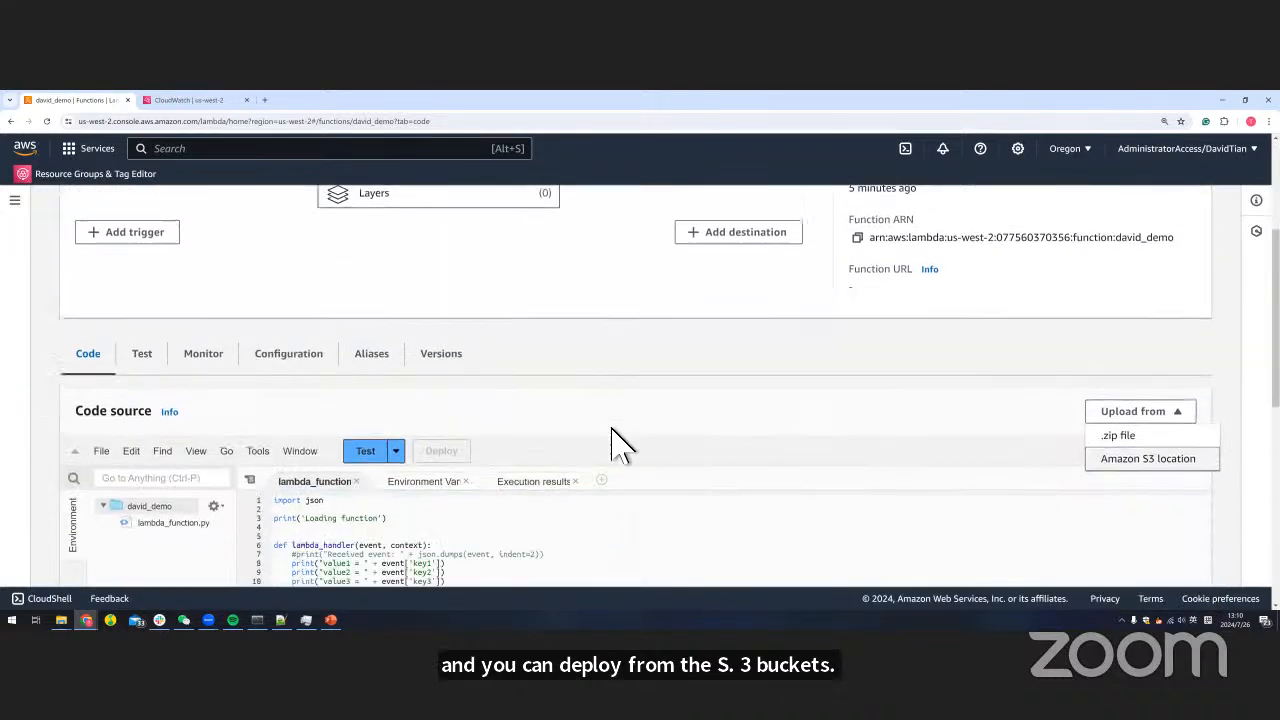
left_click(558, 402)
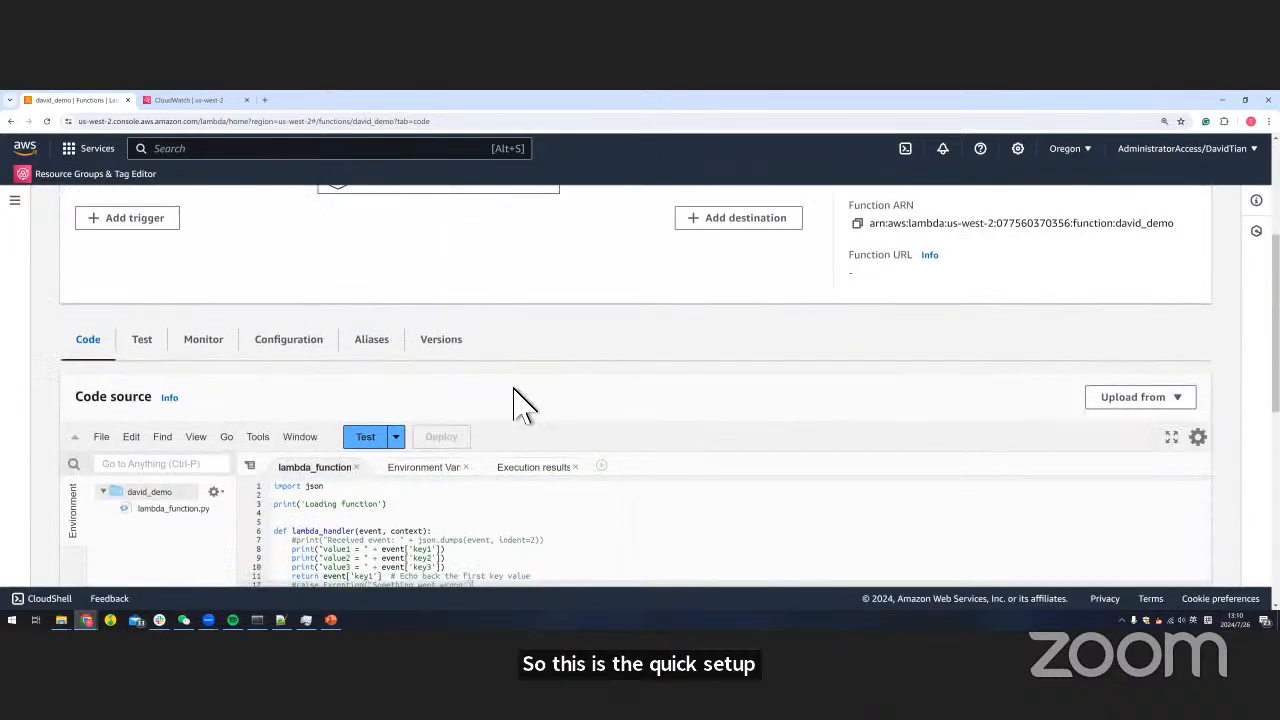